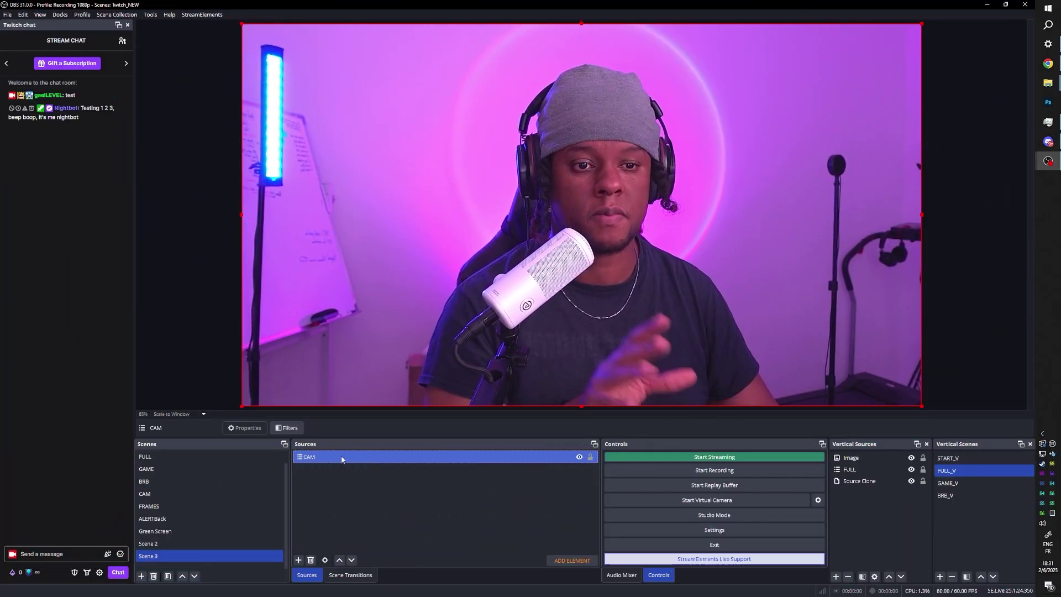
Open the filters of the CAM source and add an Image Mask/Blend filter
right_click(342, 460)
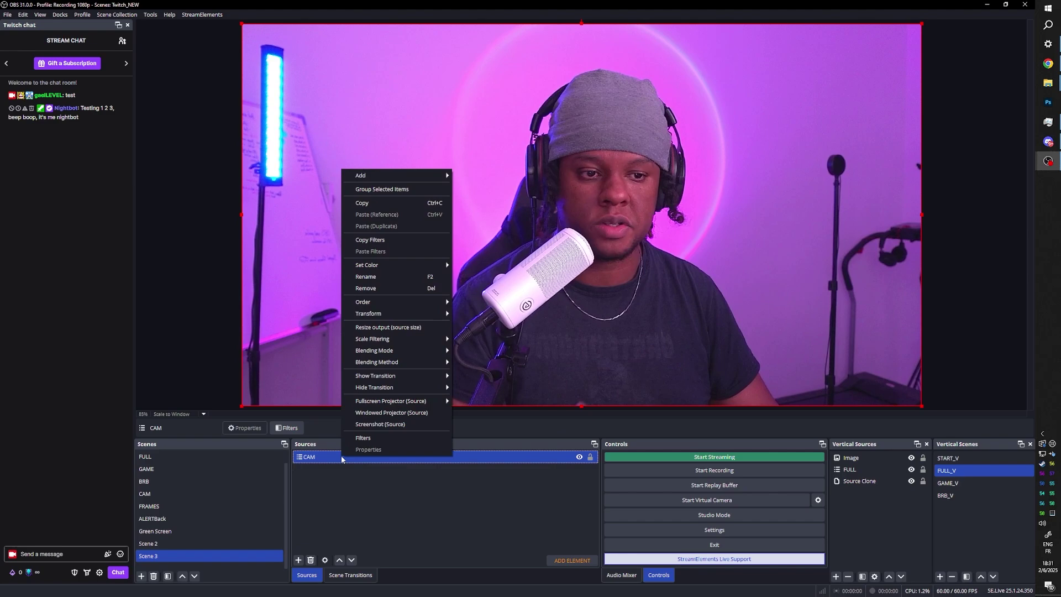
click(356, 440)
click(346, 439)
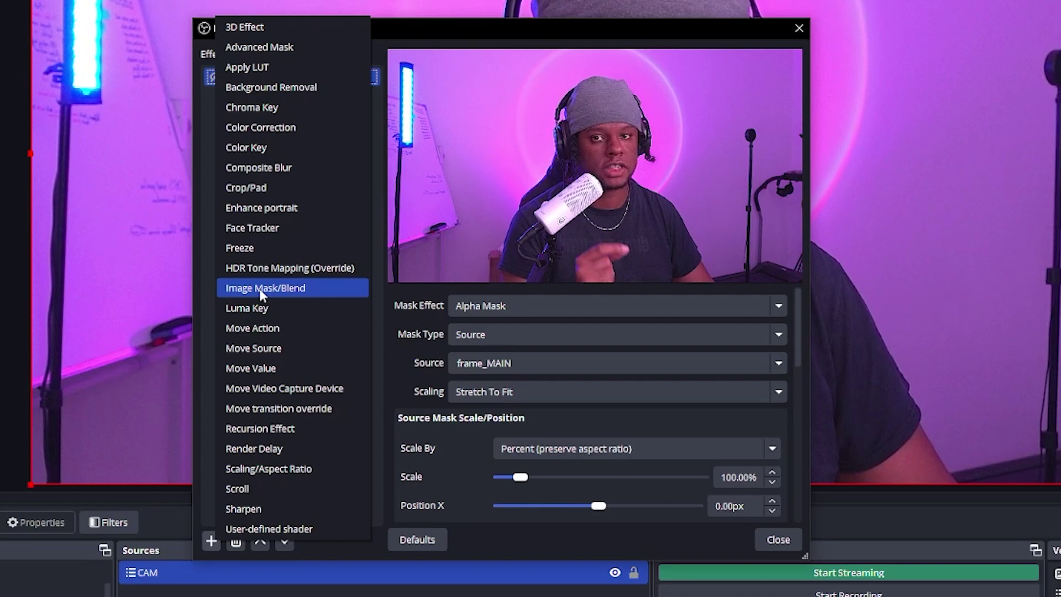
click(260, 289)
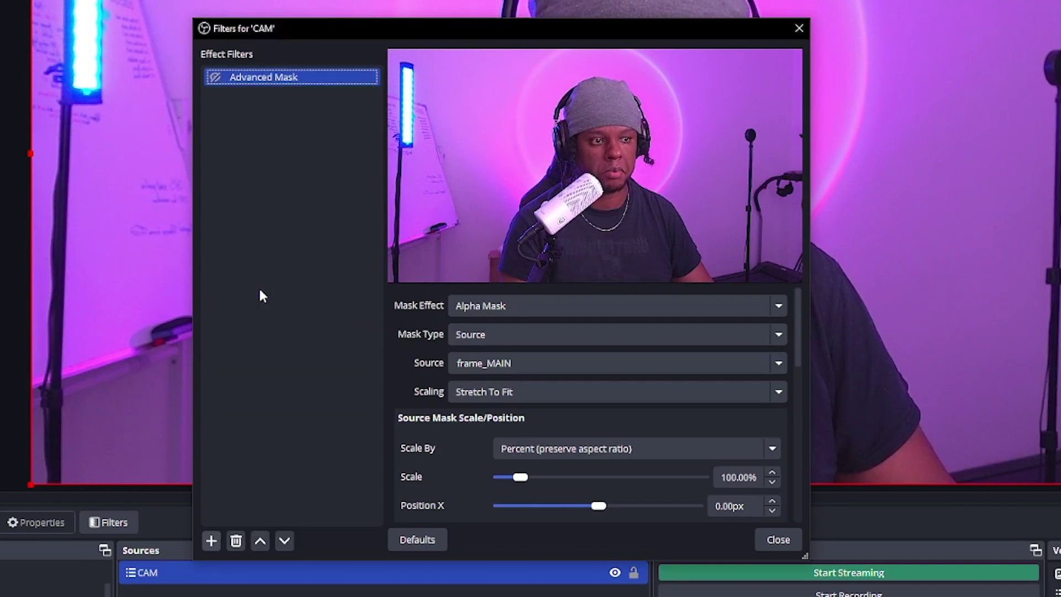
click(455, 314)
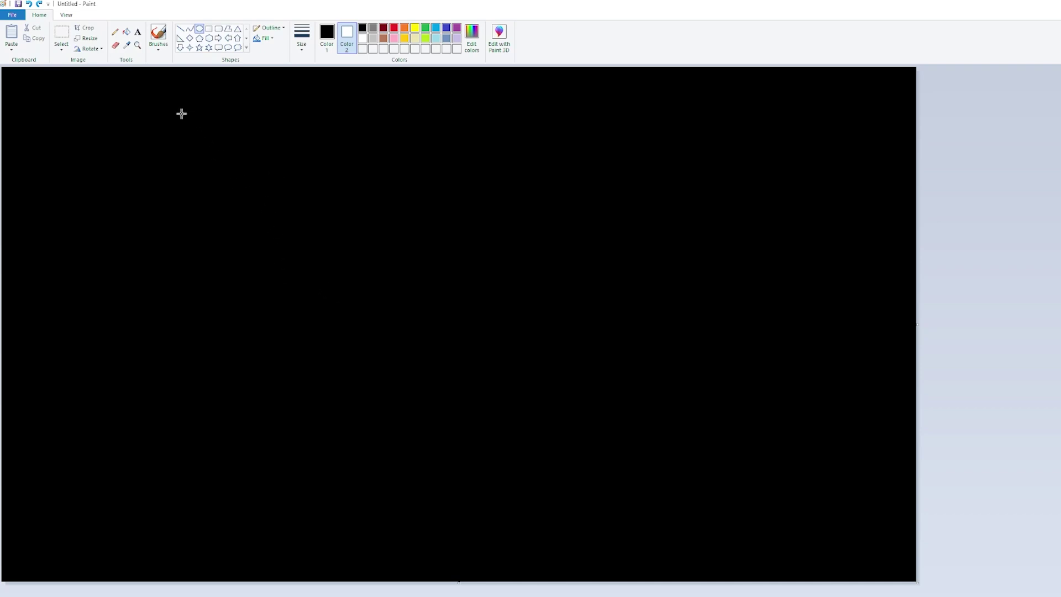
In Paint, draw a large filled white ellipse on the black canvas and save the picture as mask ex.png
drag(184, 93, 705, 575)
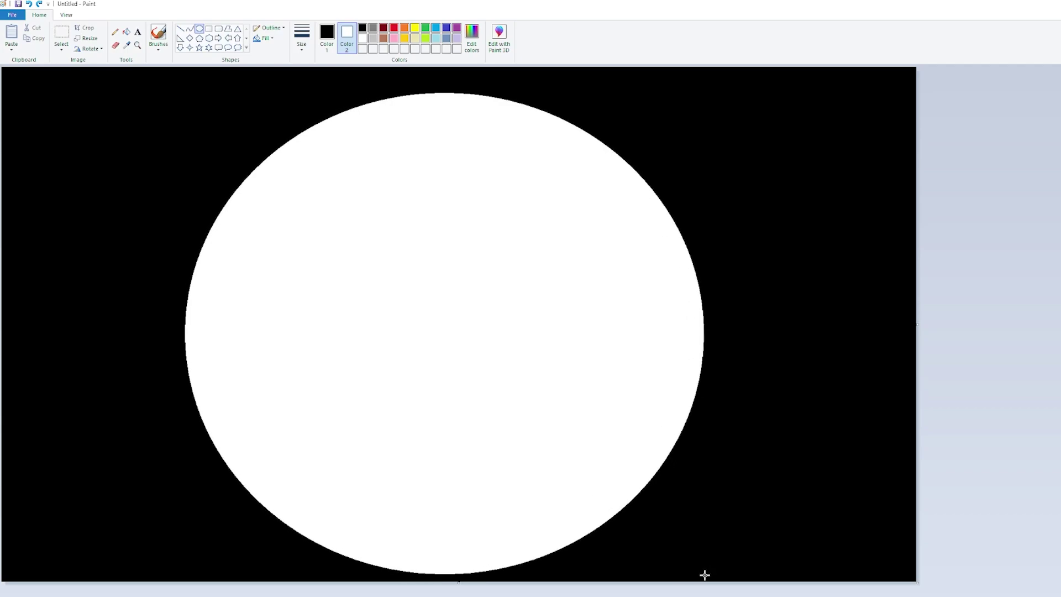
drag(705, 575, 705, 575)
click(12, 14)
click(128, 131)
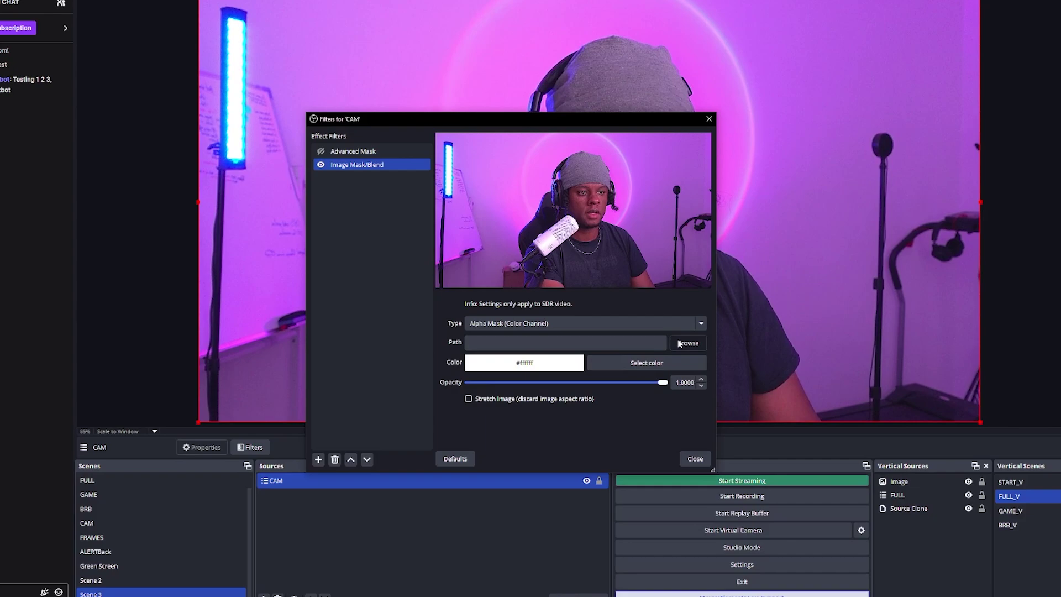
Switch to OBS and load mask ex.png as the image path of the Image Mask/Blend filter
click(679, 344)
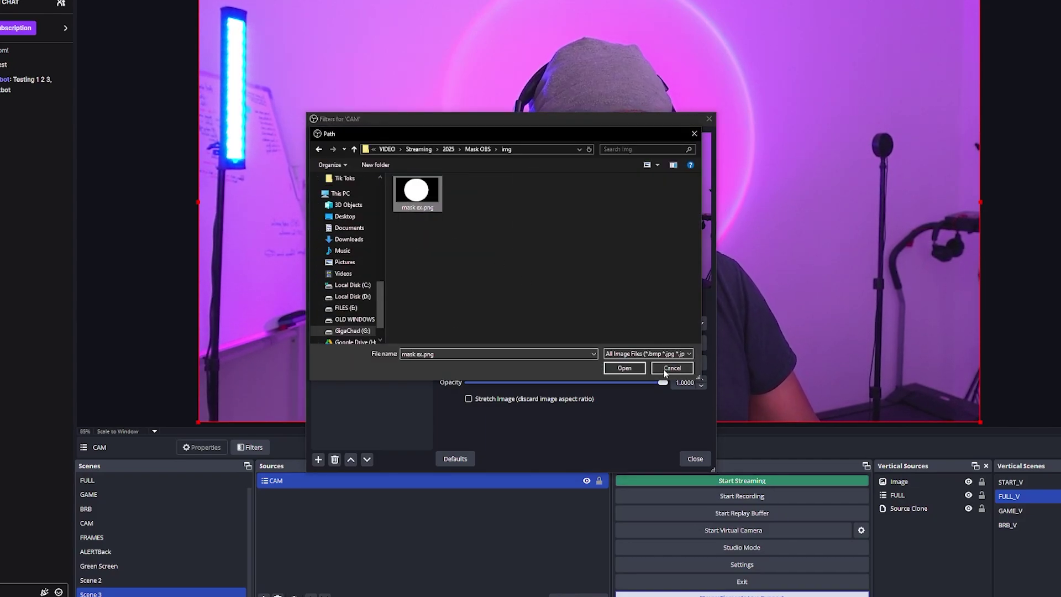
click(623, 370)
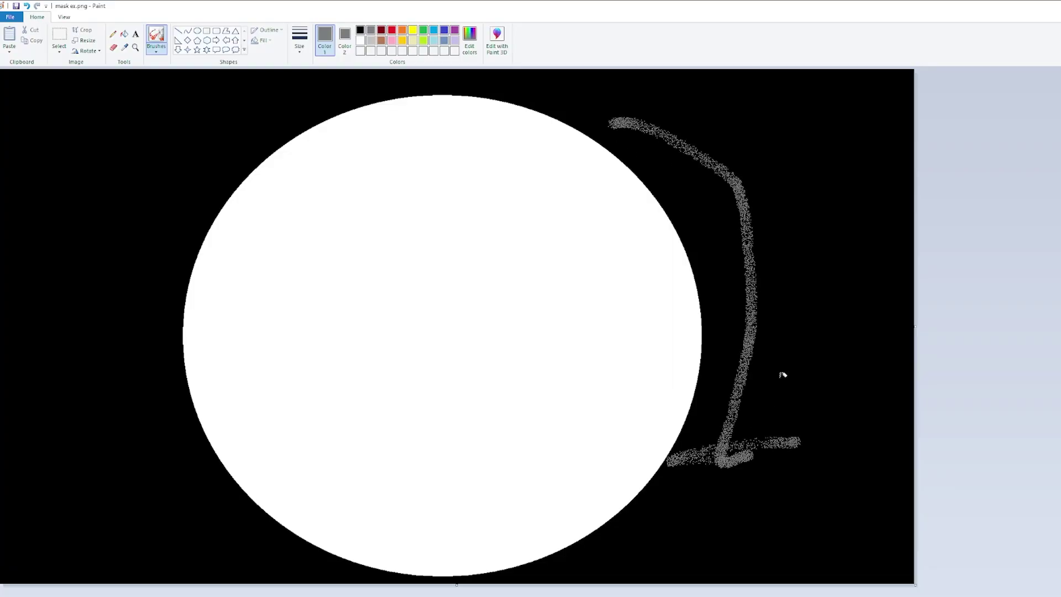
In Paint, brush a grey stroke onto the black area beside the white ellipse of mask ex.png
mouse_move(783, 375)
mouse_down()
mouse_move(770, 297)
mouse_move(637, 161)
mouse_up()
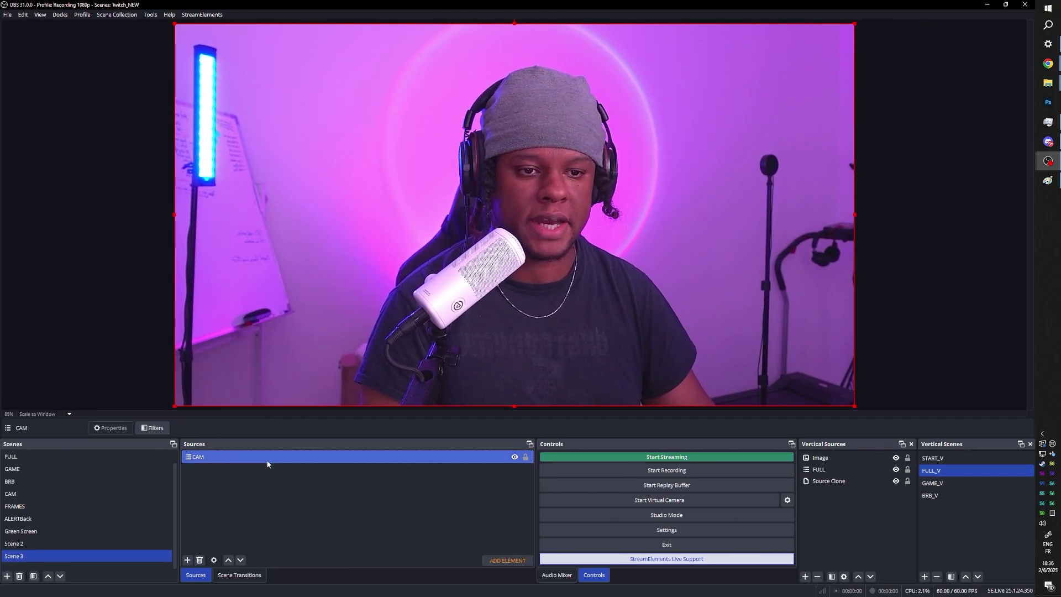
Switch to OBS and add another Advanced Mask filter to the CAM source, keeping the suggested name
right_click(267, 457)
click(293, 438)
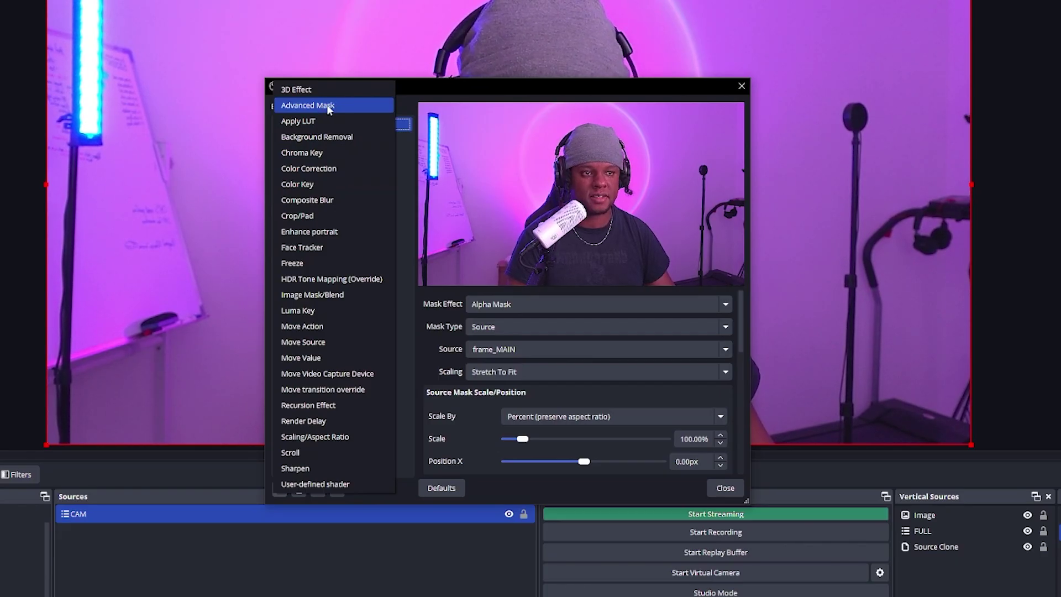
click(324, 107)
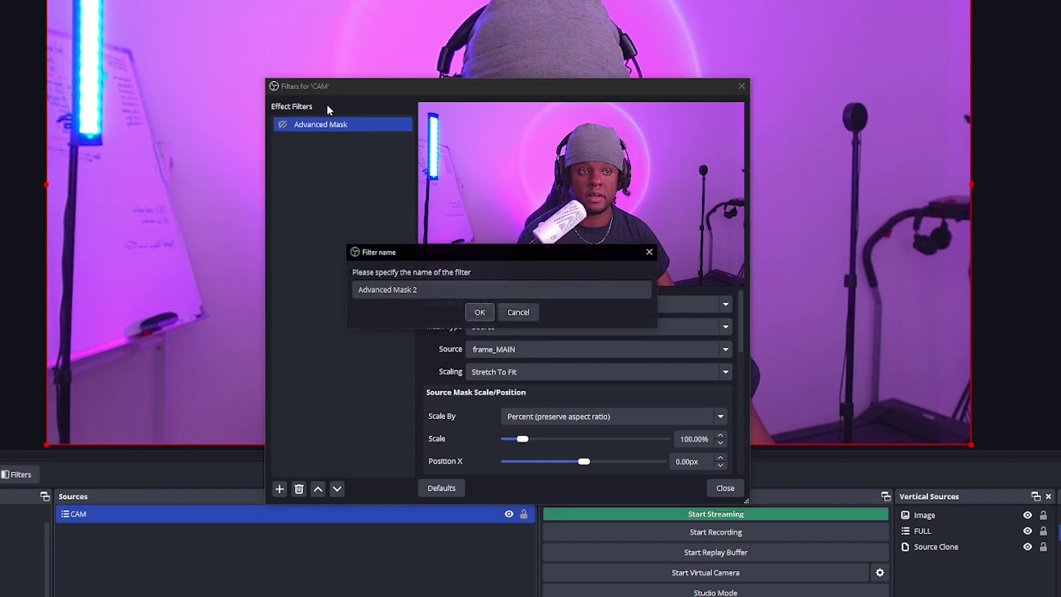
click(479, 316)
Try the Regular Polygon and Star shapes for the new Advanced Mask filter
scroll(635, 349, down, 2)
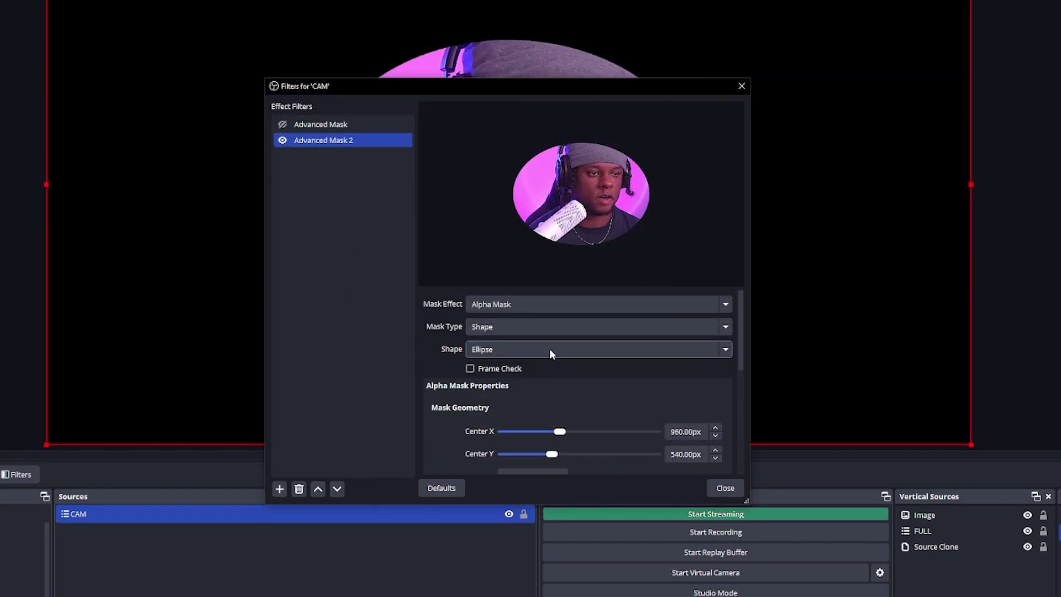
click(549, 348)
click(530, 402)
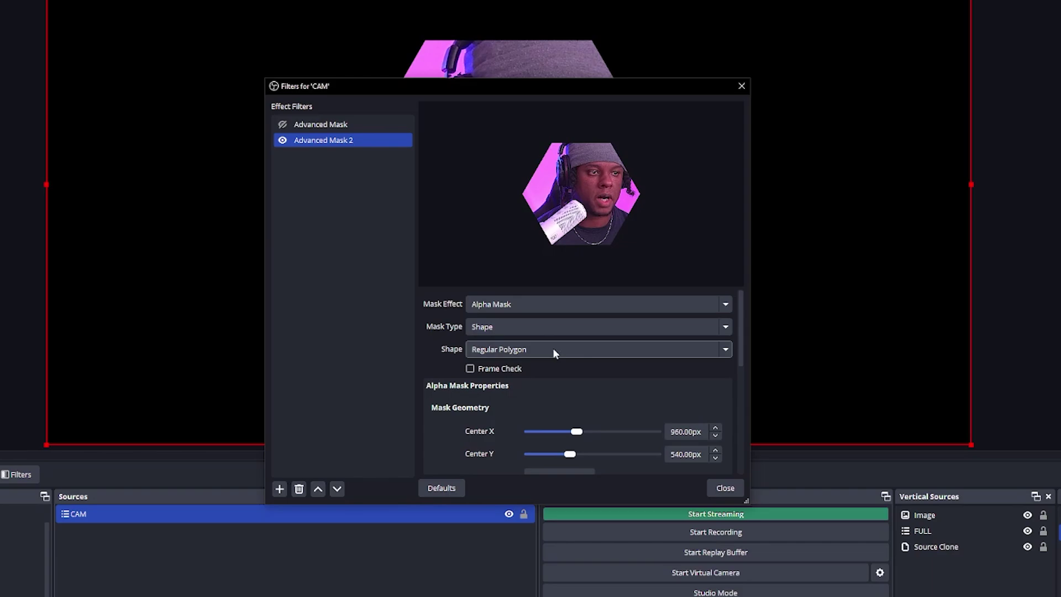
click(553, 347)
click(529, 410)
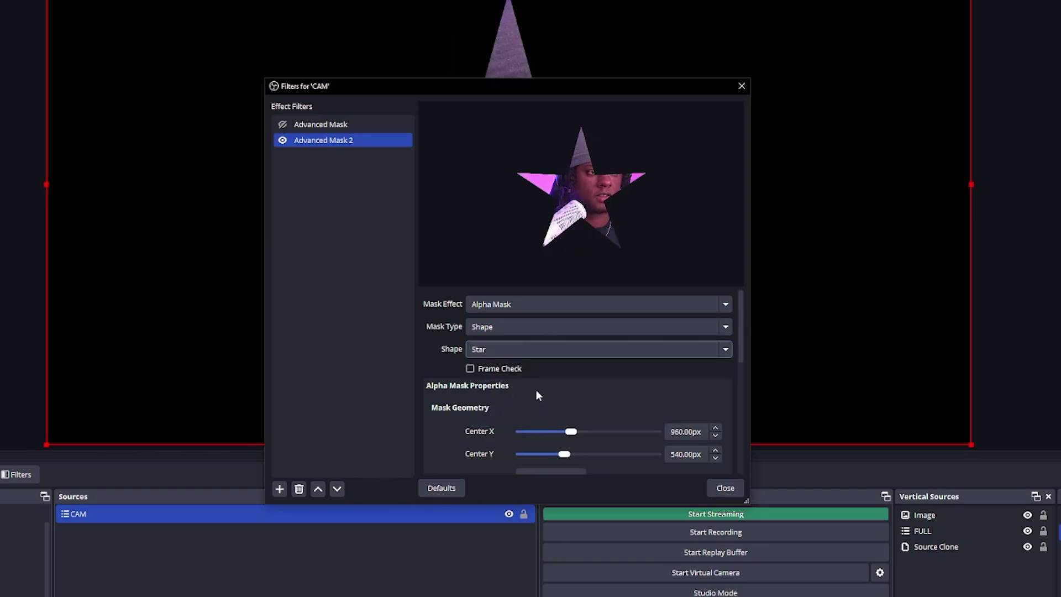
Set the mask shape to Heart and move the filter window aside briefly to check the camera preview
click(542, 349)
click(523, 419)
drag(651, 87, 115, 37)
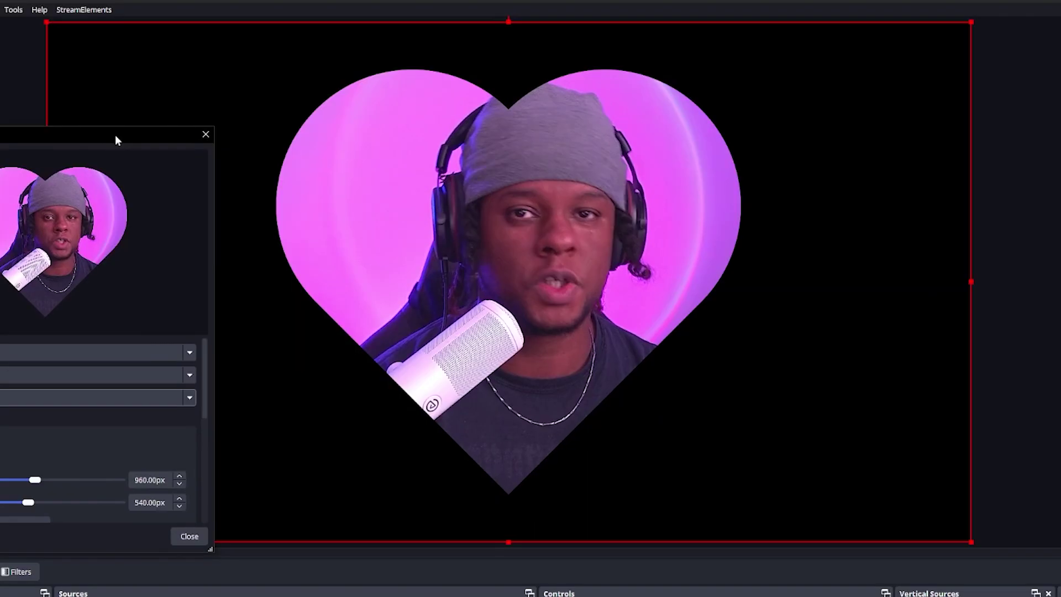
drag(116, 140, 515, 122)
Round the heart mask's corners slightly and rotate the mask clockwise
scroll(298, 442, down, 3)
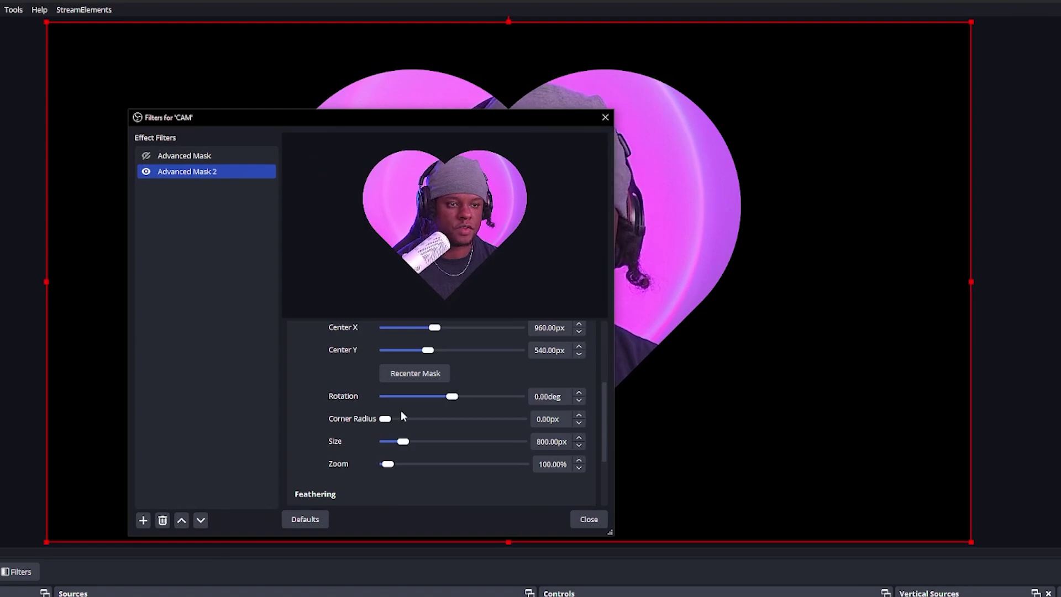
mouse_move(387, 422)
mouse_down()
mouse_move(502, 420)
mouse_move(395, 420)
mouse_up()
drag(453, 396, 474, 396)
Change the mask type of Advanced Mask 2 from Shape to Source
scroll(345, 382, up, 5)
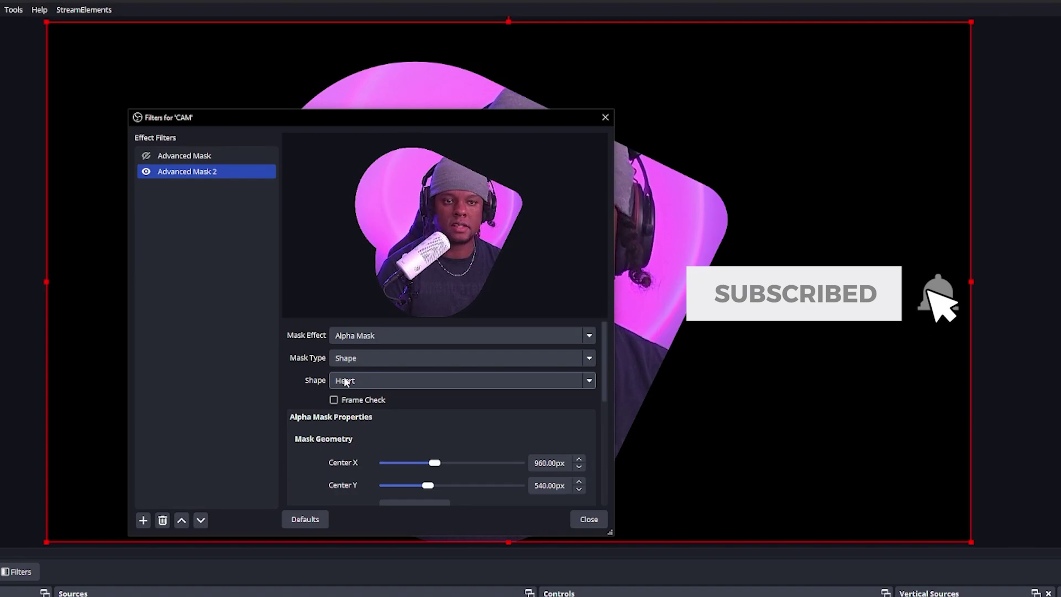
click(460, 359)
click(386, 386)
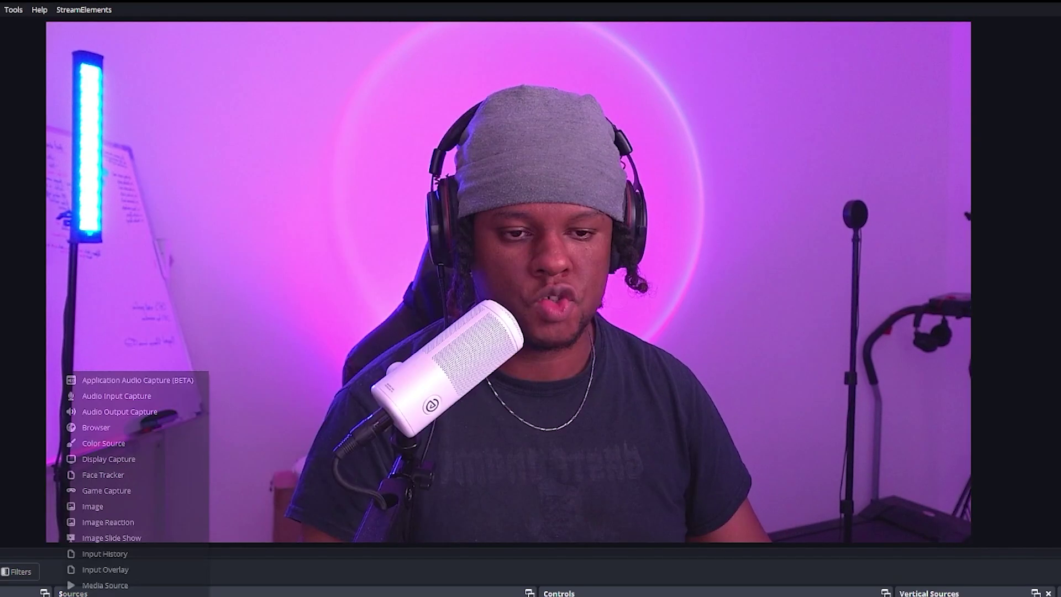
Add a new Image source showing Mei_portrait.webp from the stock folder and place it in the lower-left area of the canvas
click(117, 506)
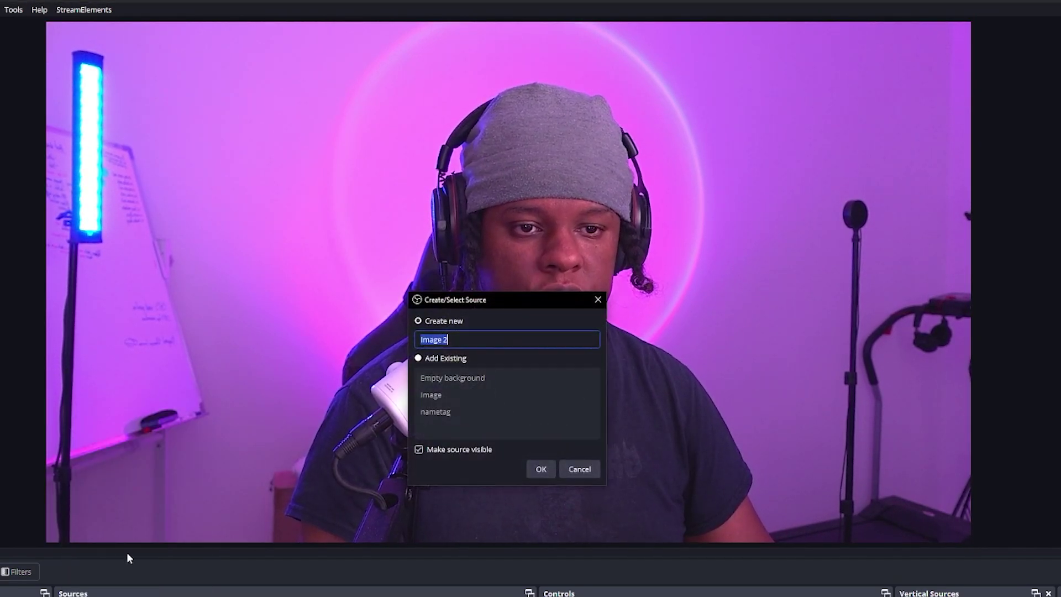
click(541, 468)
click(755, 402)
click(268, 229)
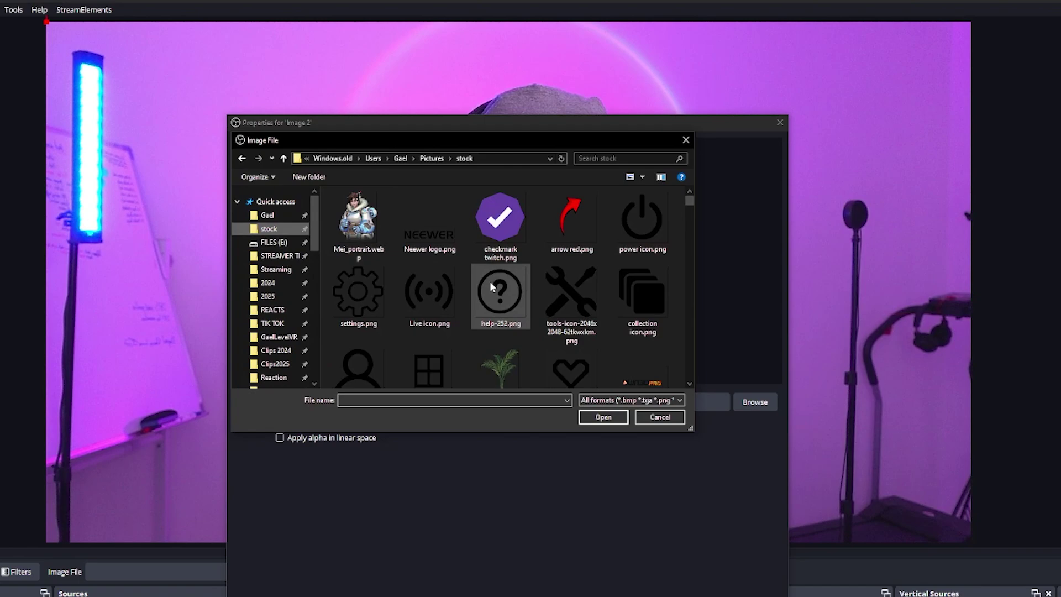
click(358, 221)
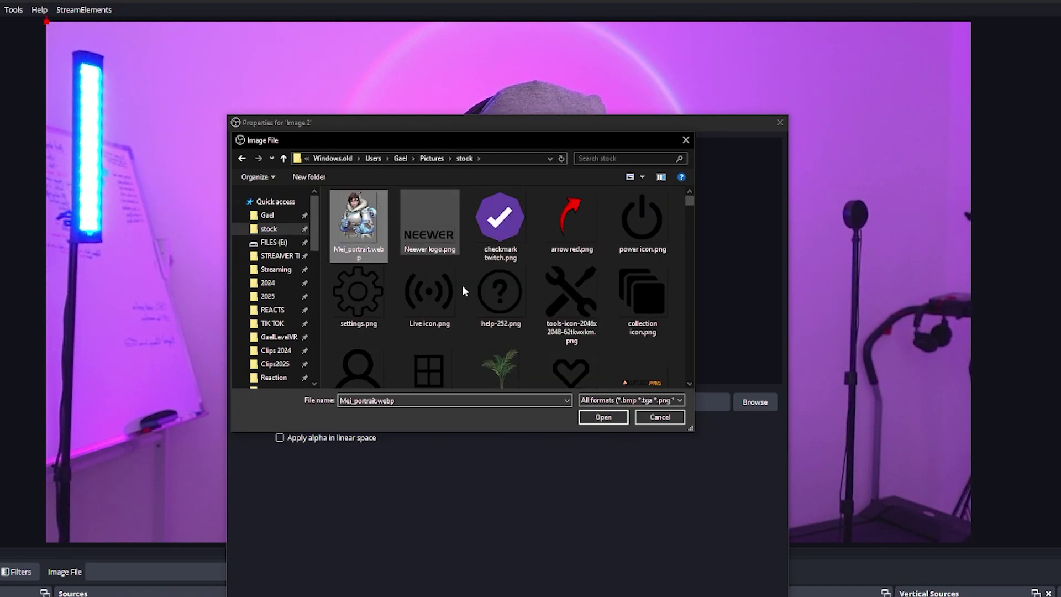
click(604, 416)
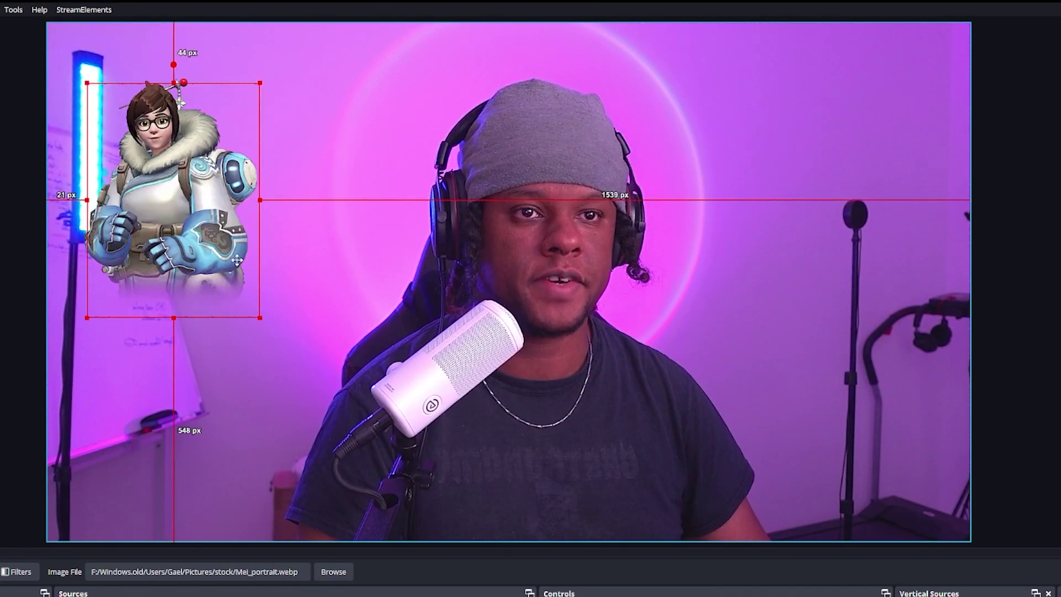
drag(252, 58, 323, 274)
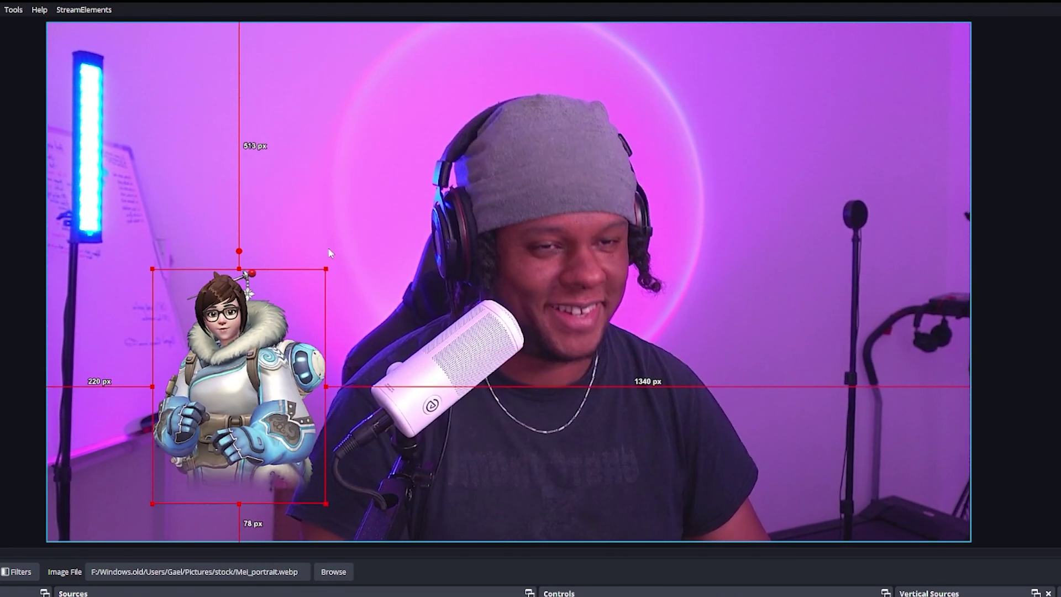
Reopen the CAM filters and set the mask source of Advanced Mask 2 to Image 2, keeping the preview in view
click(387, 276)
click(16, 572)
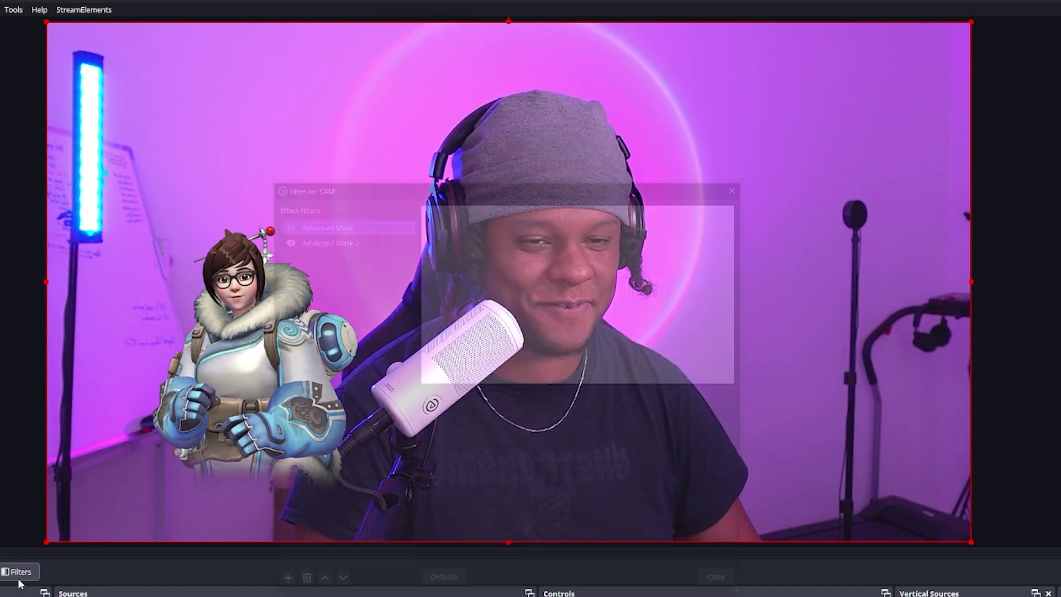
click(340, 237)
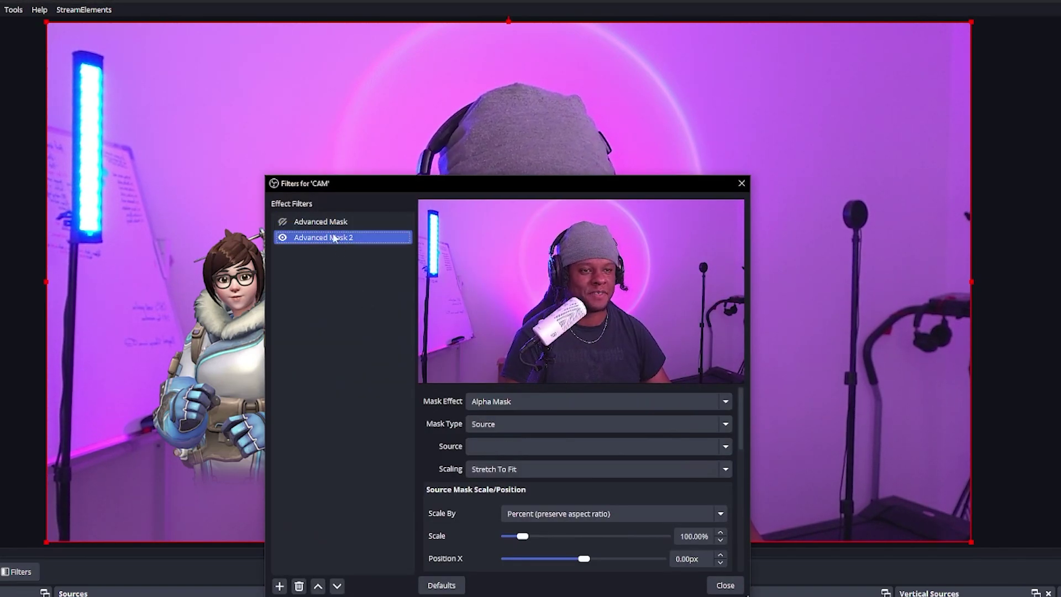
click(725, 446)
click(592, 243)
drag(478, 183, 48, 223)
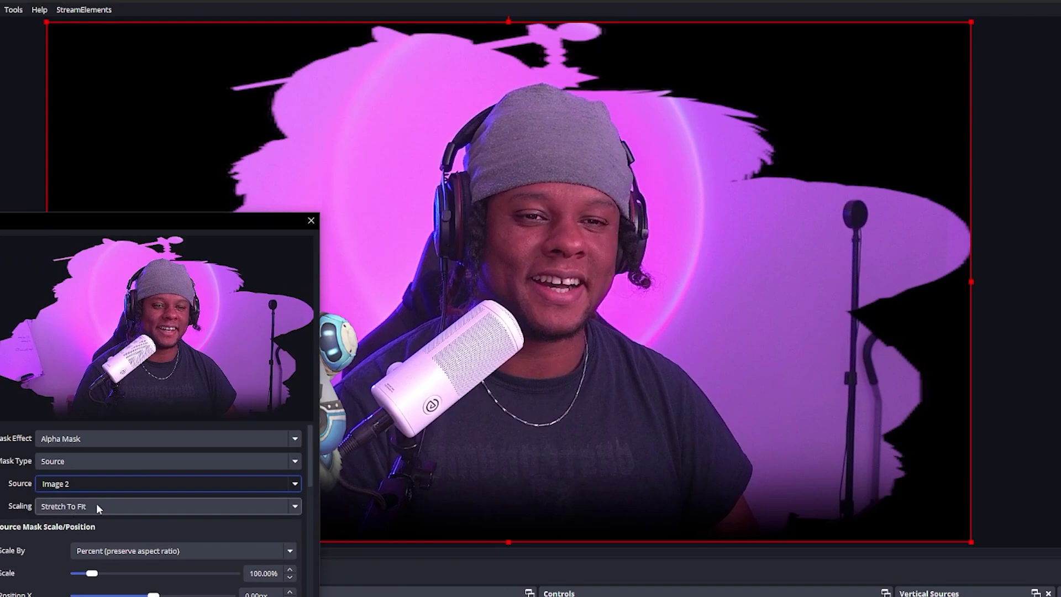
Set the source mask scaling to Manual, and enlarge and reposition the mask over the person in the camera picture
click(131, 507)
click(114, 536)
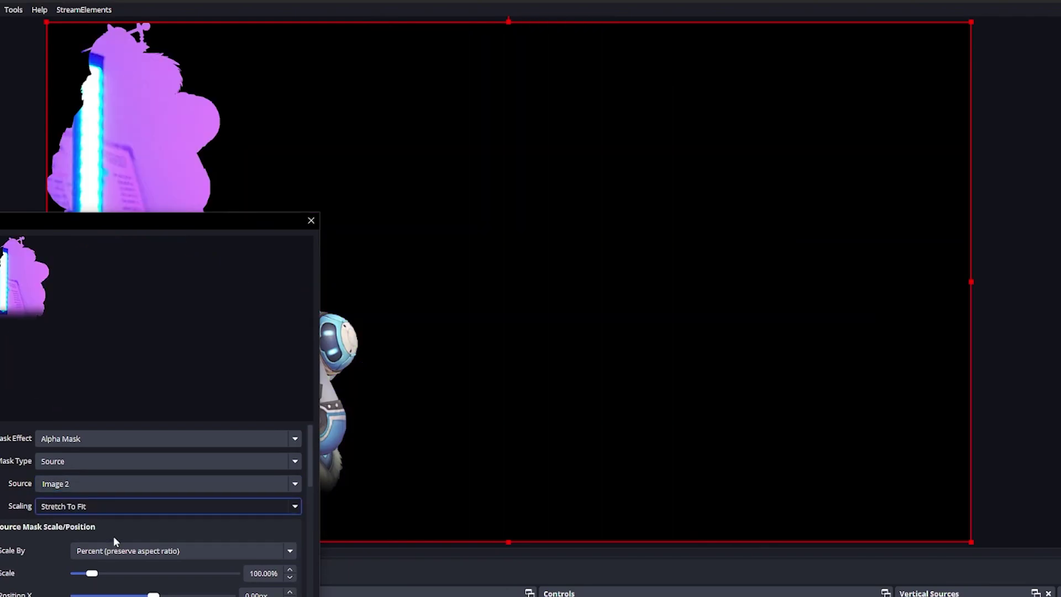
drag(80, 224, 777, 135)
scroll(711, 483, down, 3)
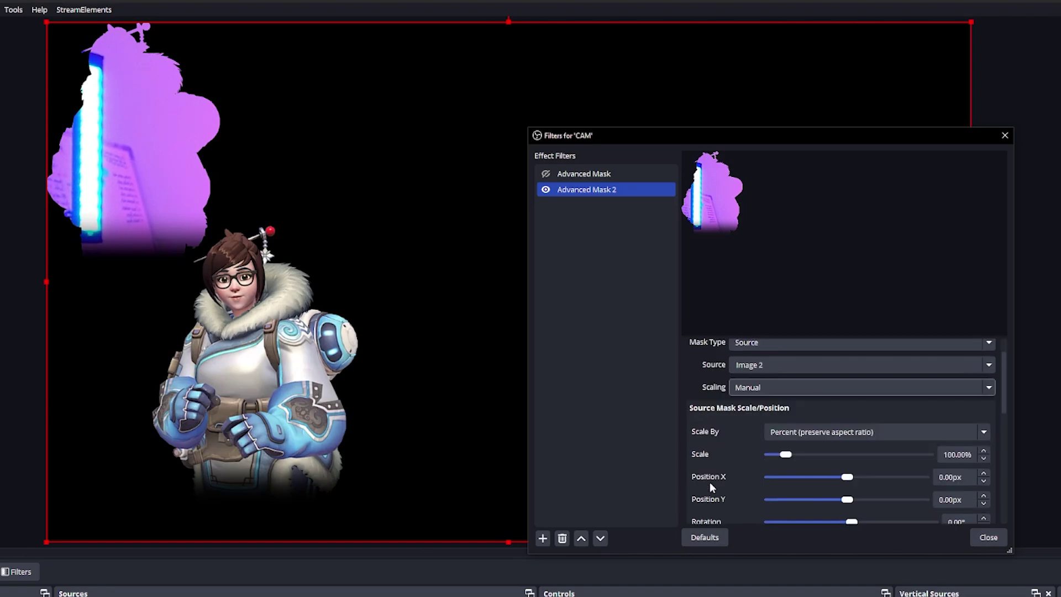
drag(786, 423, 857, 445)
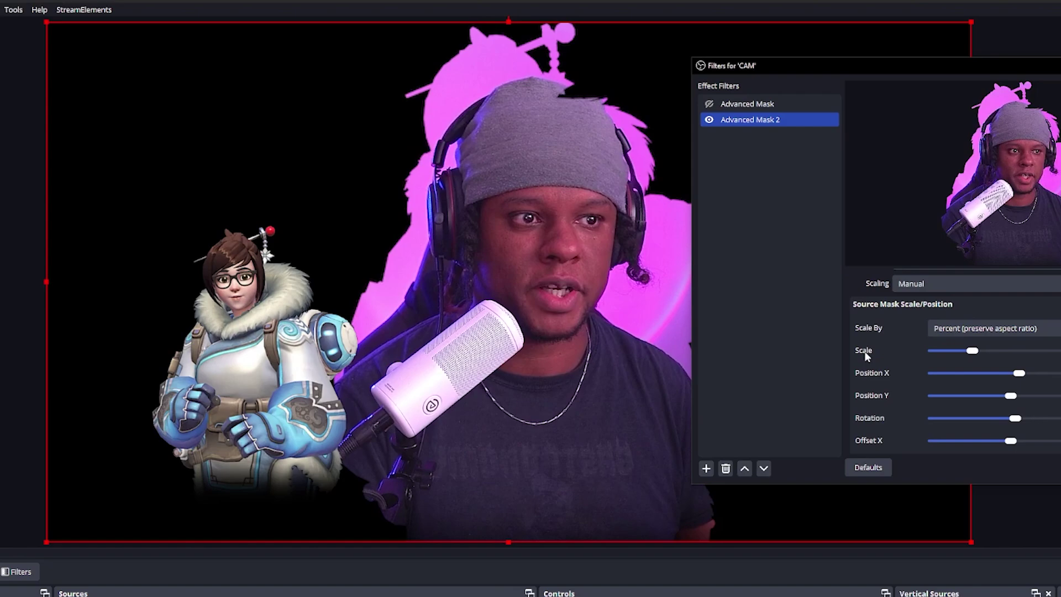
Duplicate the Advanced Mask 2 filter, keeping the suggested name
scroll(870, 342, up, 2)
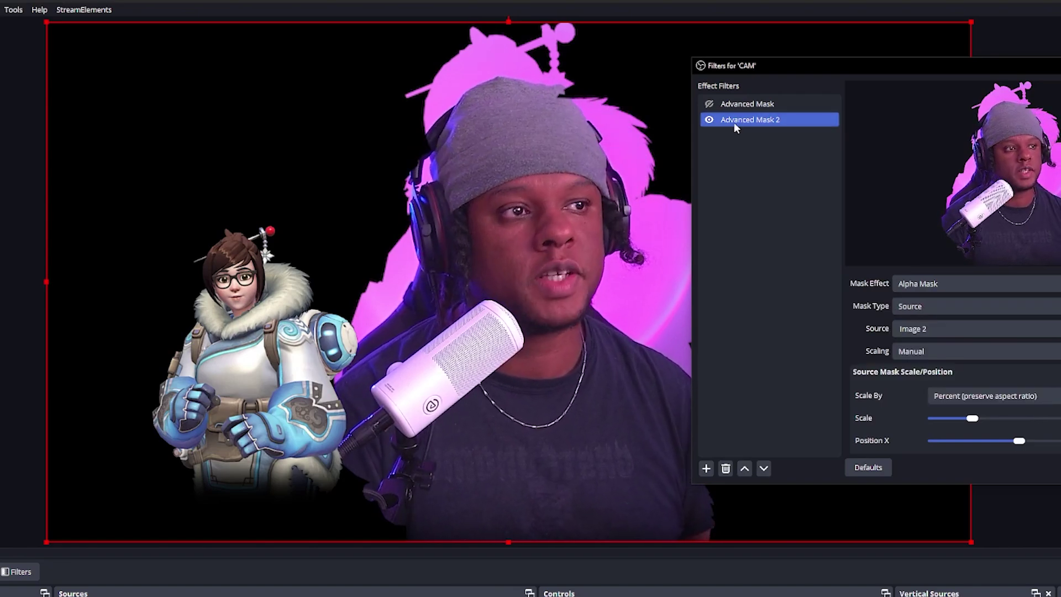
right_click(734, 121)
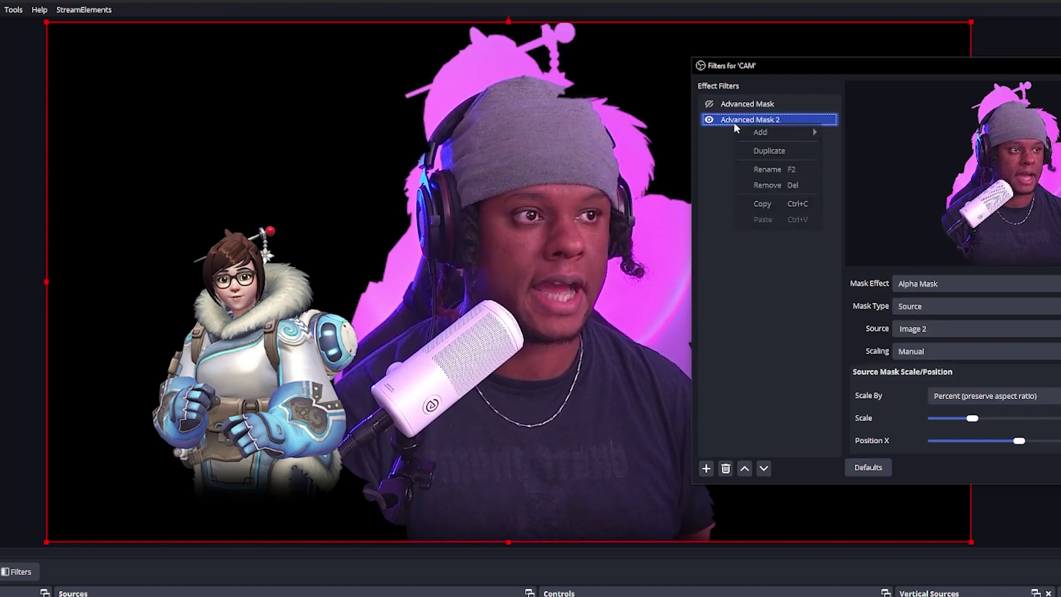
click(770, 153)
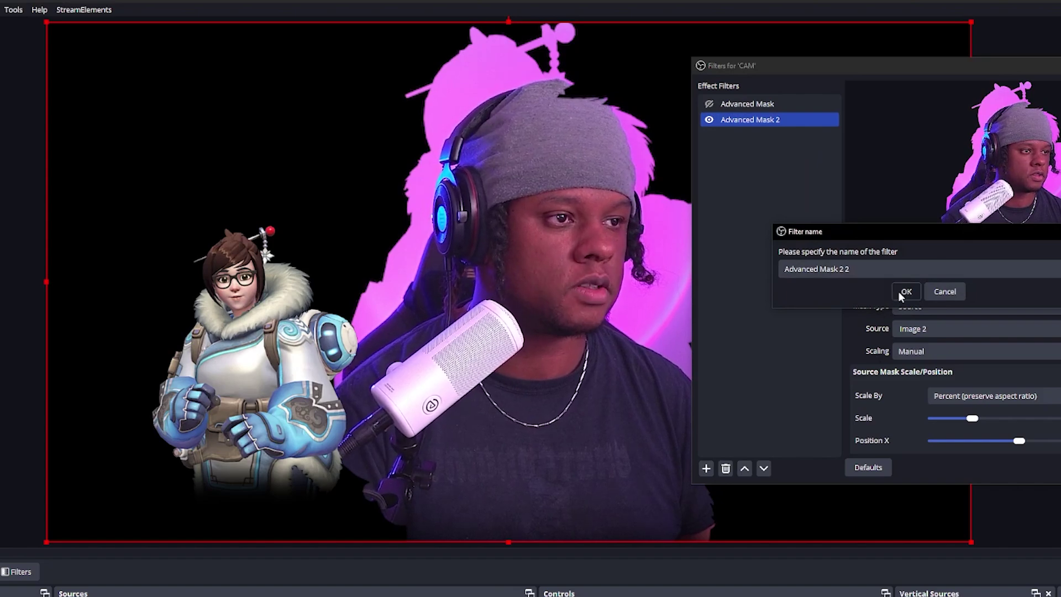
click(901, 295)
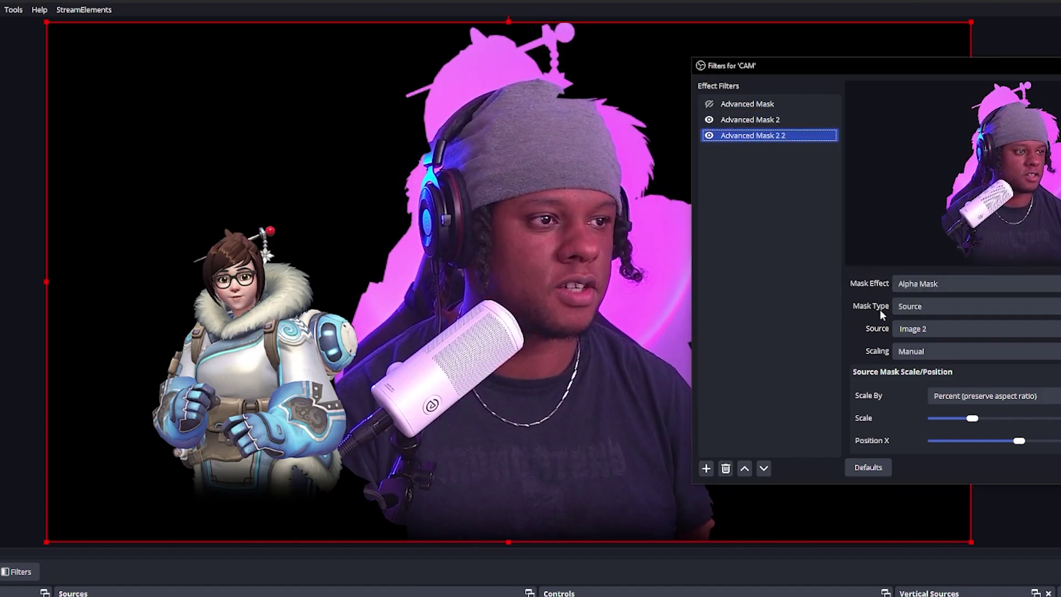
Enable Invert Mask in the channel parameters of the duplicated Advanced Mask filter
scroll(846, 354, down, 5)
scroll(729, 358, down, 6)
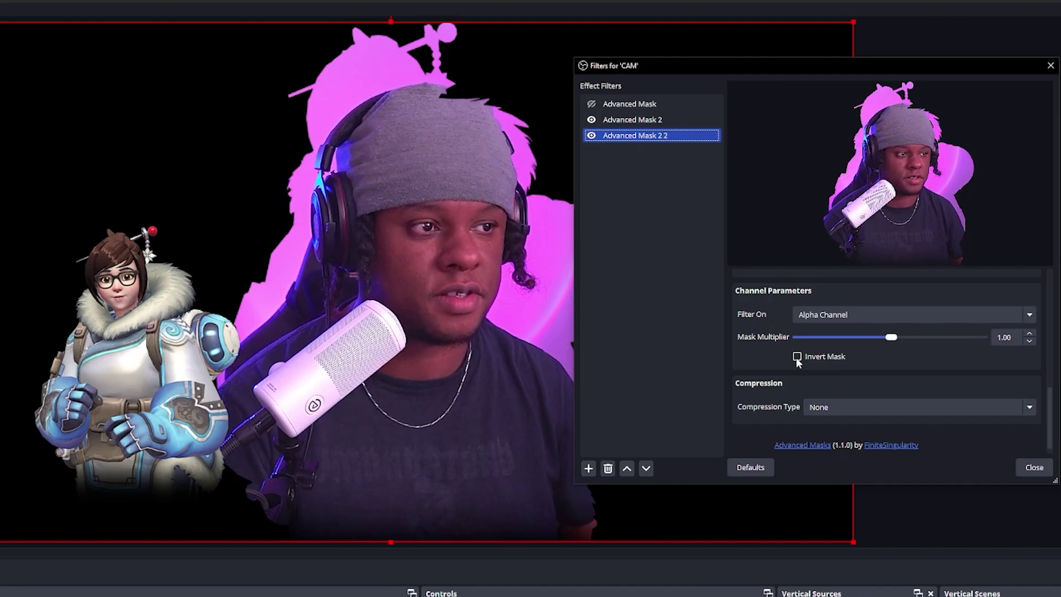
click(797, 357)
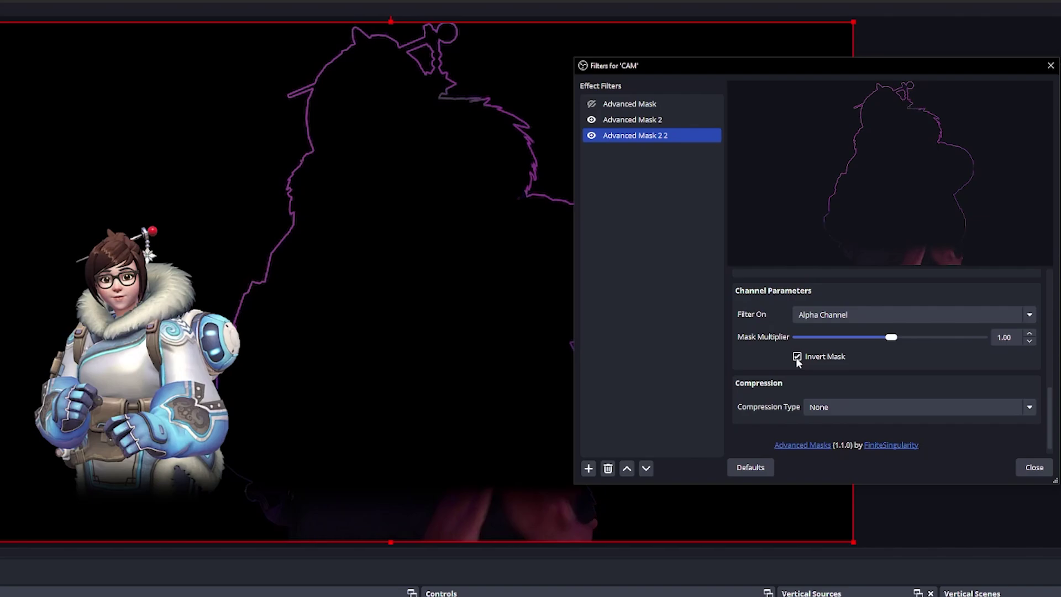
Toggle Advanced Mask 2 off and on to compare, and shrink the inverted duplicate's mask slightly to thicken the outline
click(591, 120)
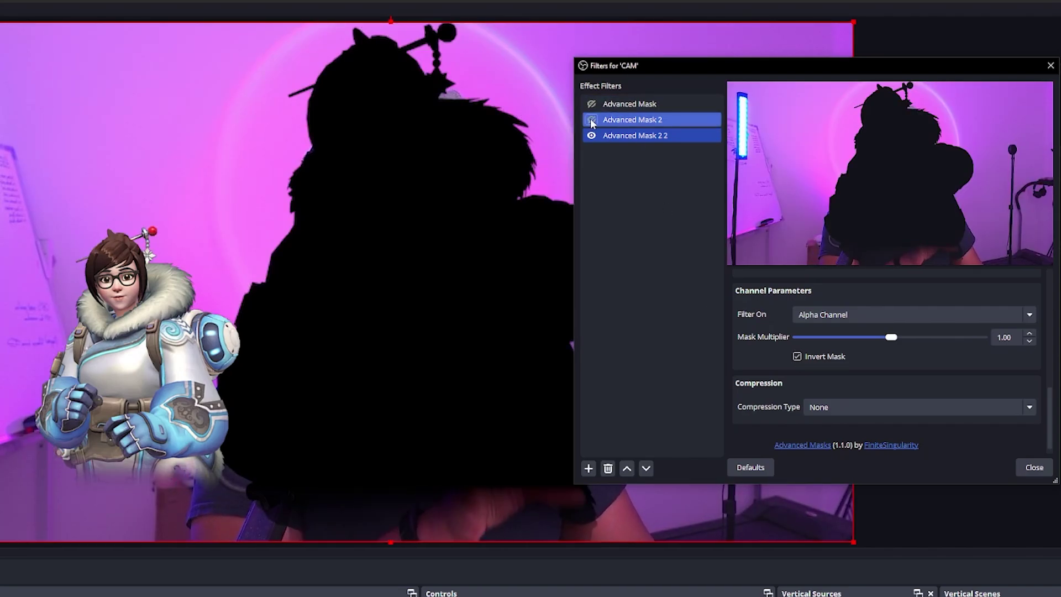
click(592, 120)
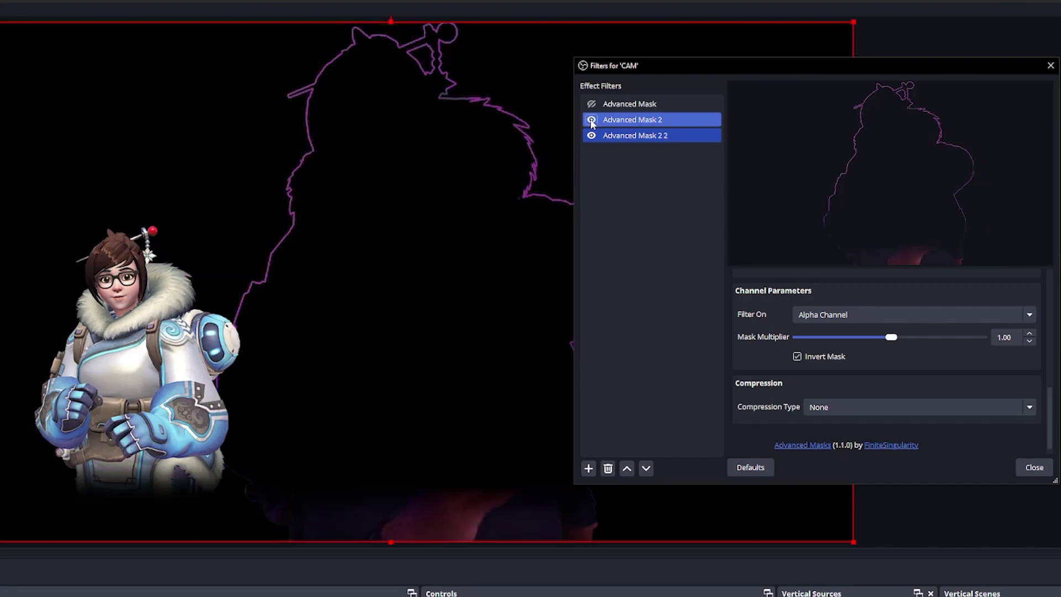
scroll(729, 384, up, 6)
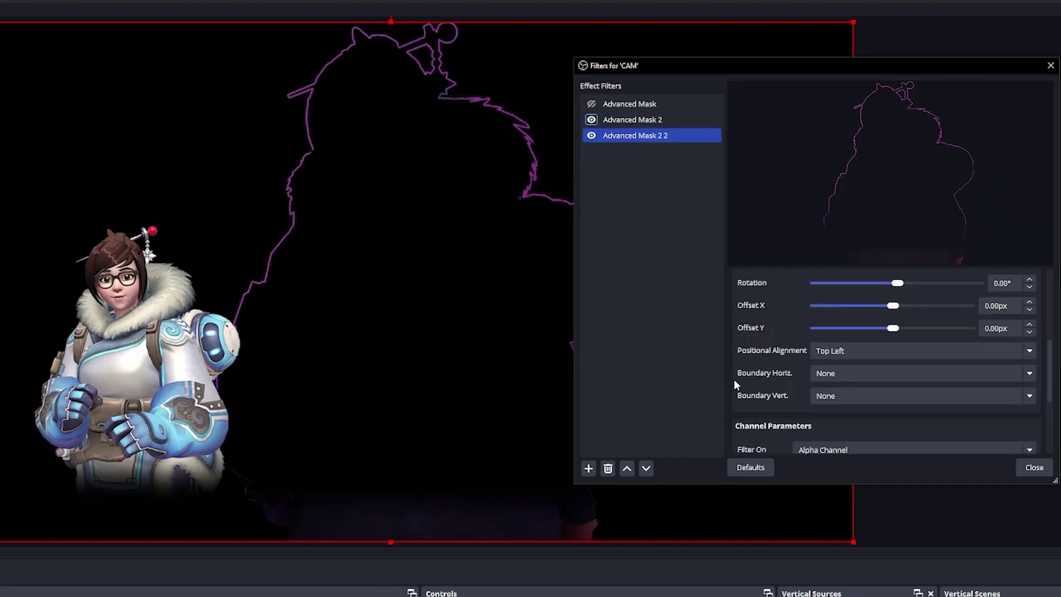
drag(854, 352, 852, 351)
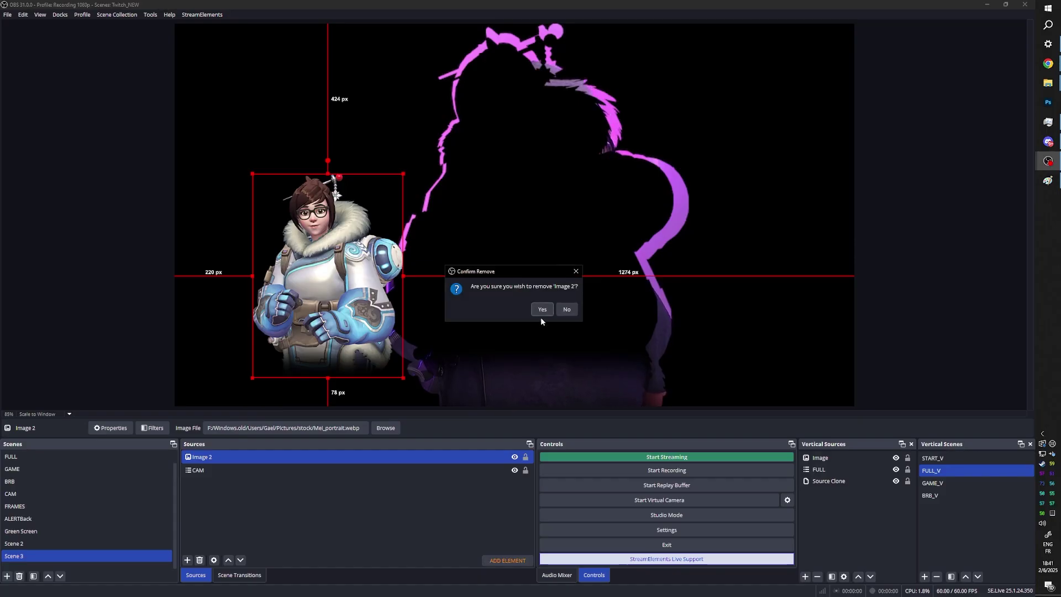
Remove the character picture Image 2 from Scene 3 and add a new image source with a purple diamond
click(541, 315)
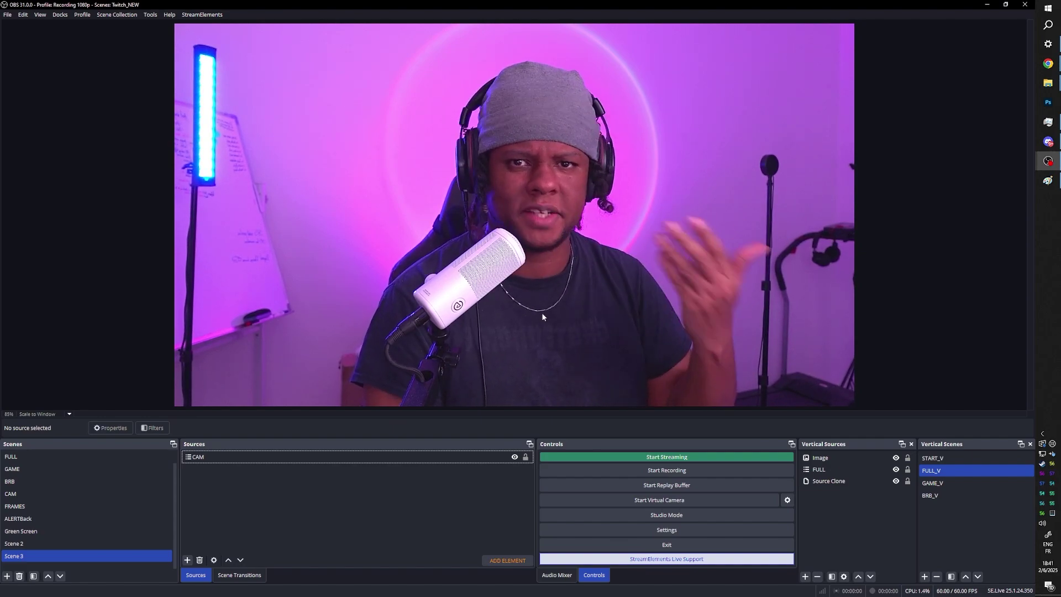
click(187, 559)
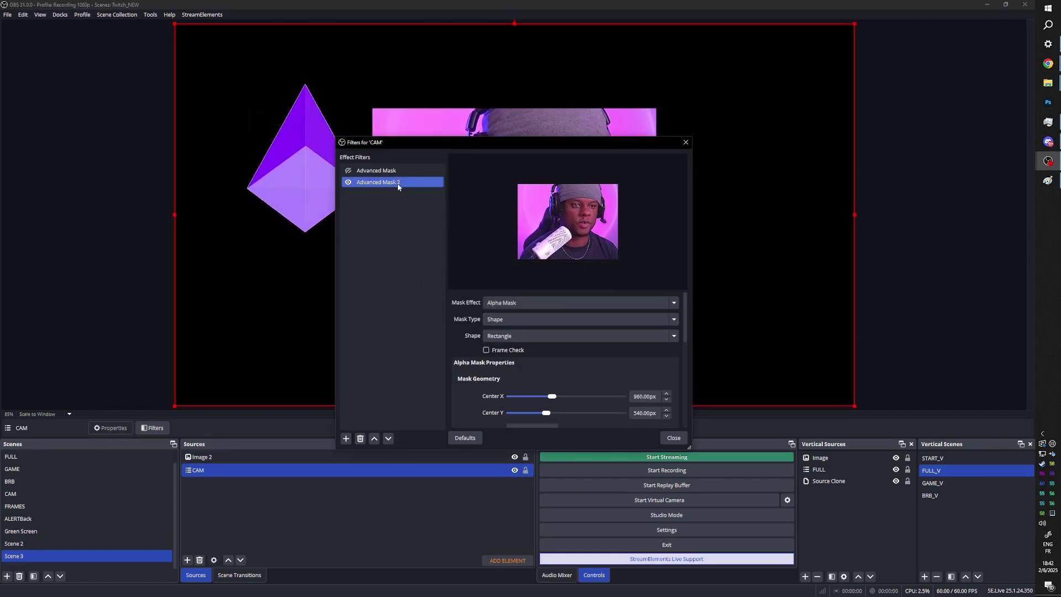
Set the mask type of the camera's Advanced Mask 2 to Source, using Image 2 as the mask source
click(521, 320)
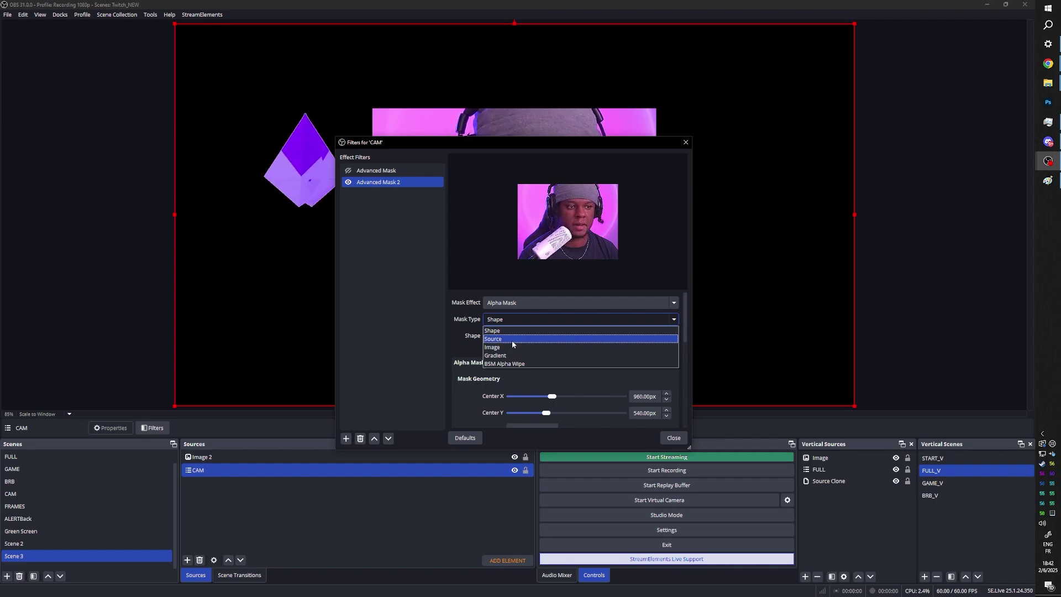
click(509, 334)
click(540, 336)
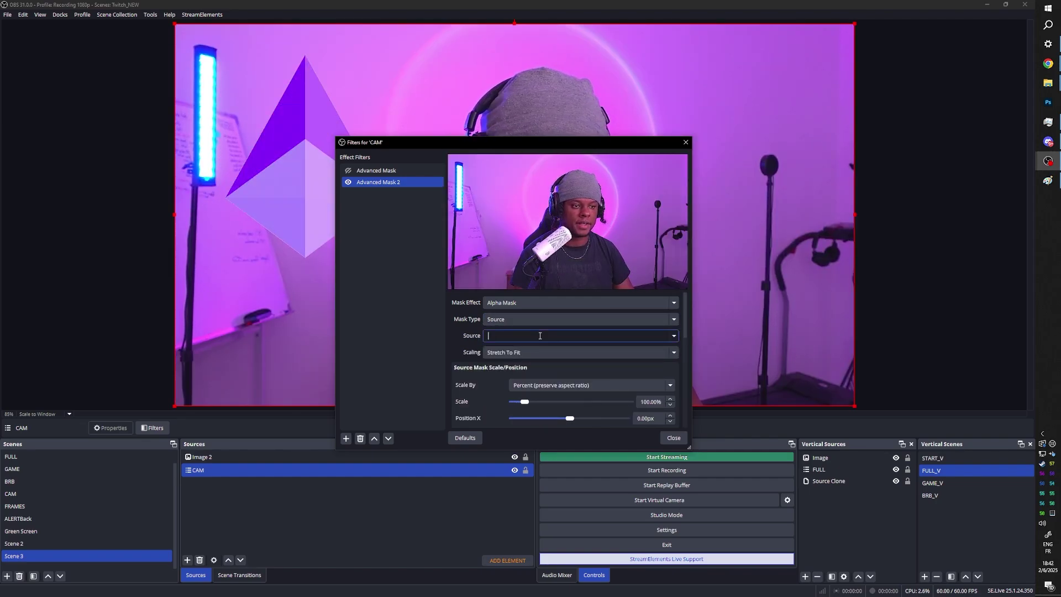
click(673, 337)
click(546, 156)
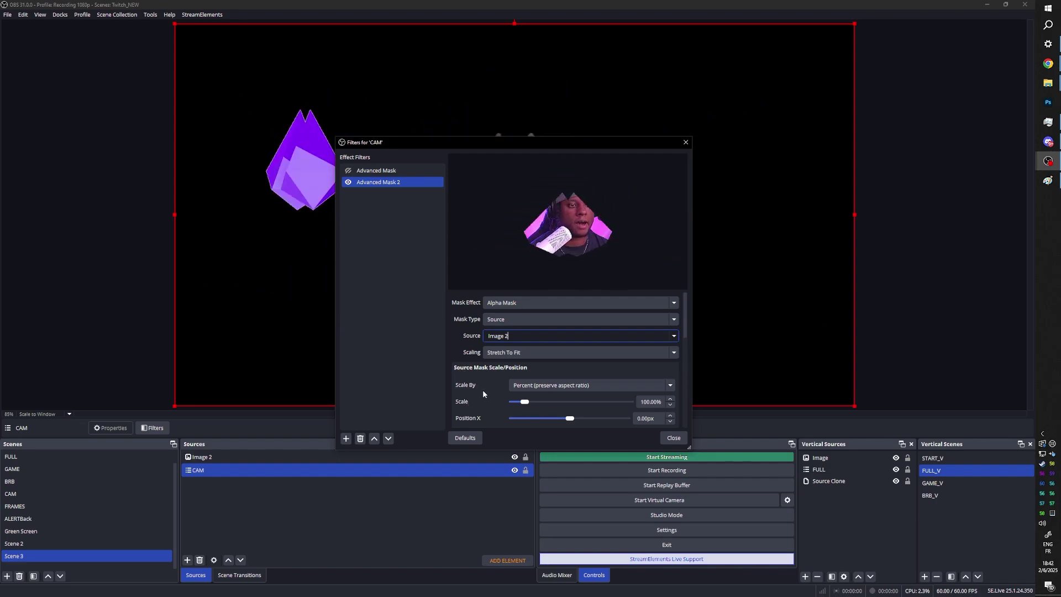
Set the source mask scaling to Manual, move the mask over the face at X 788 and Y 128 px, and close the filters
click(514, 352)
click(500, 362)
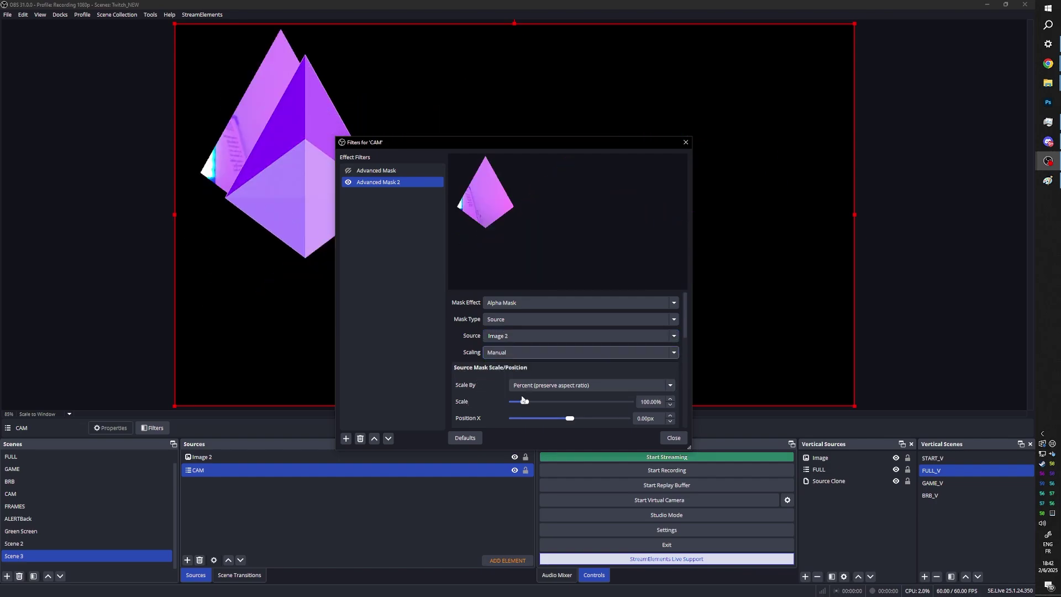
scroll(553, 354, down, 3)
drag(570, 344, 580, 347)
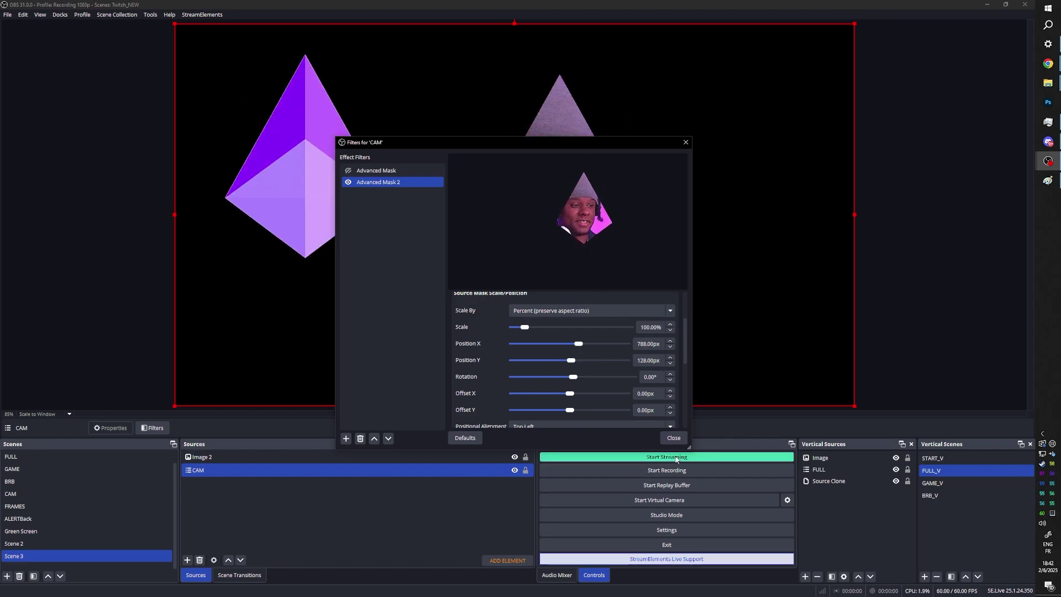
click(673, 438)
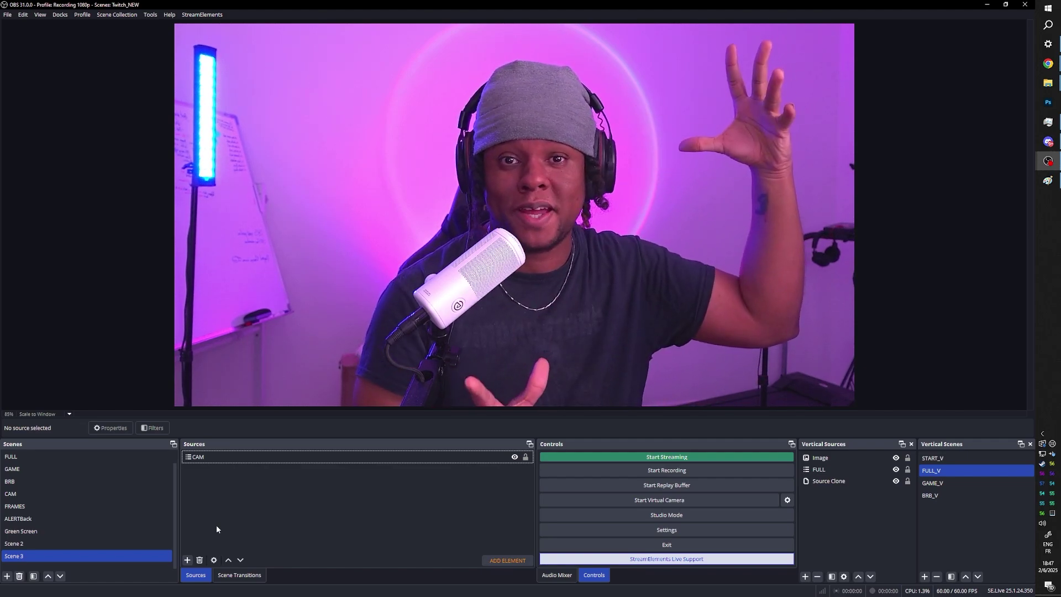
click(229, 458)
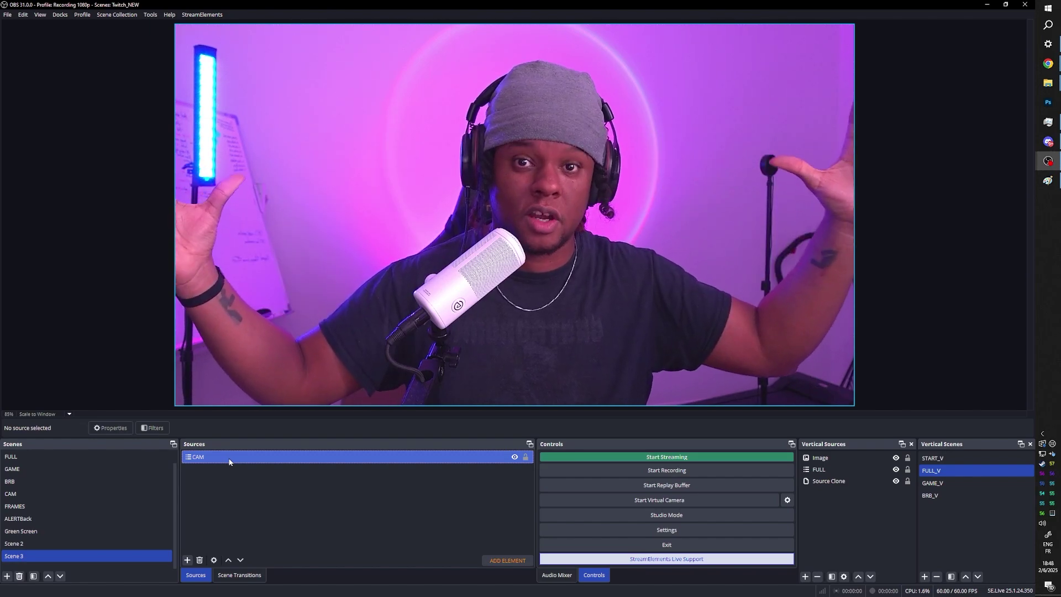
click(206, 492)
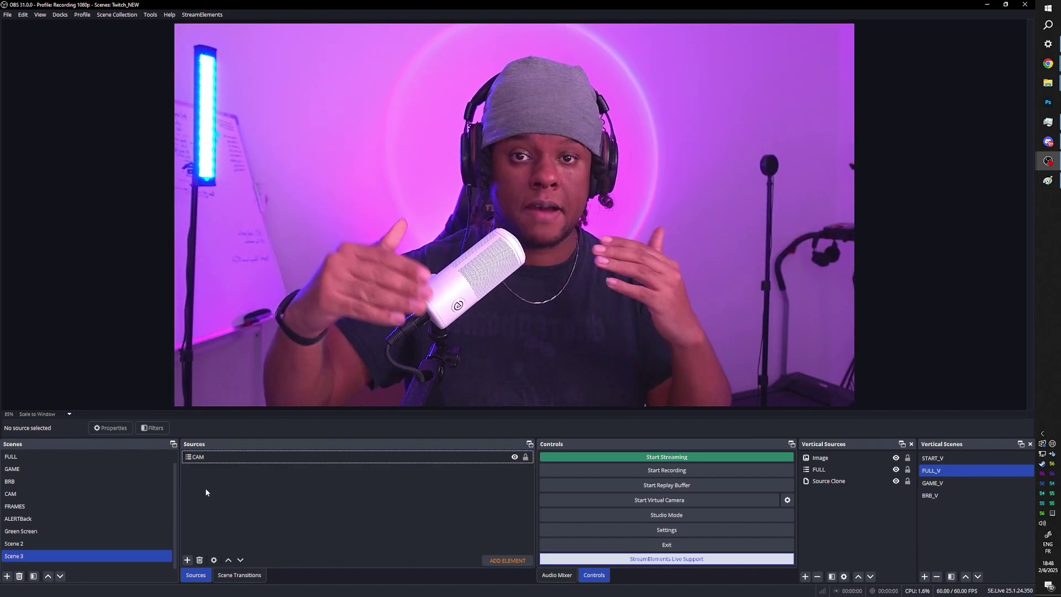
click(222, 462)
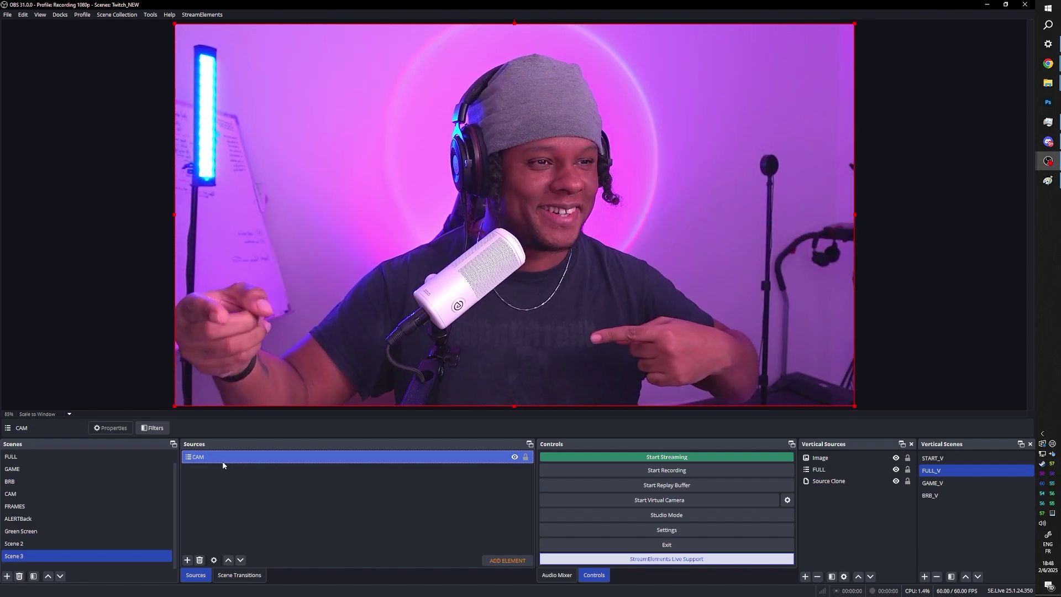
Switch to the browser to look over the Source Clone plugin page on the OBS forum, and return to OBS
key(alt+Tab)
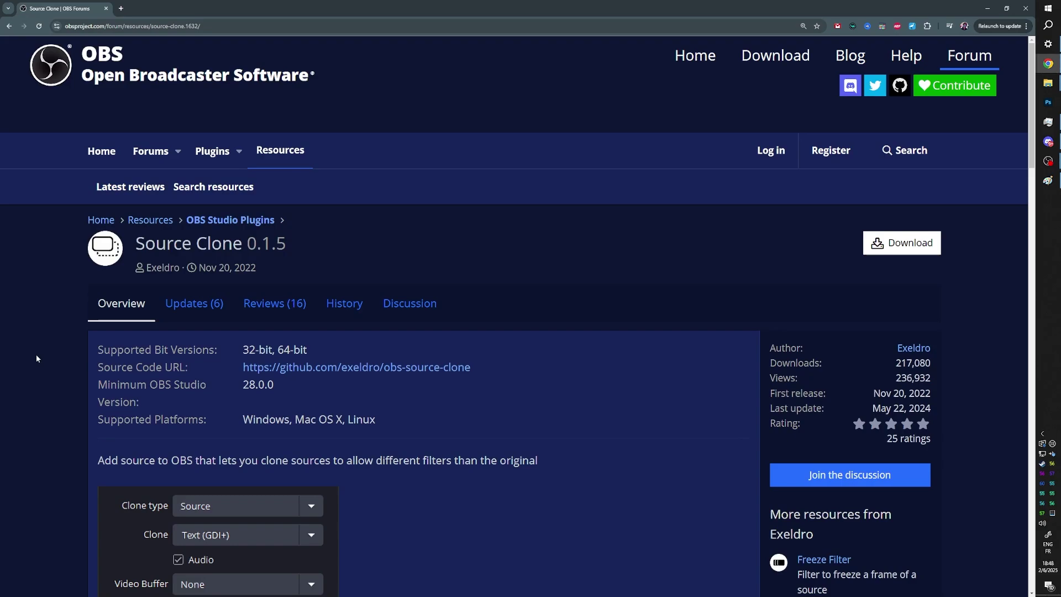
scroll(37, 360, down, 1)
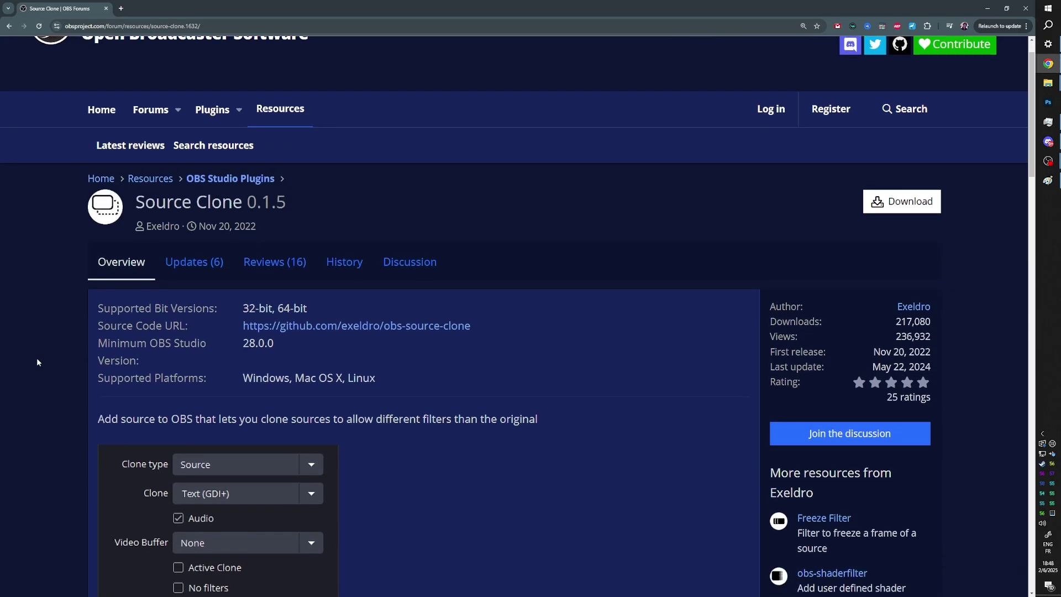
key(alt+Tab)
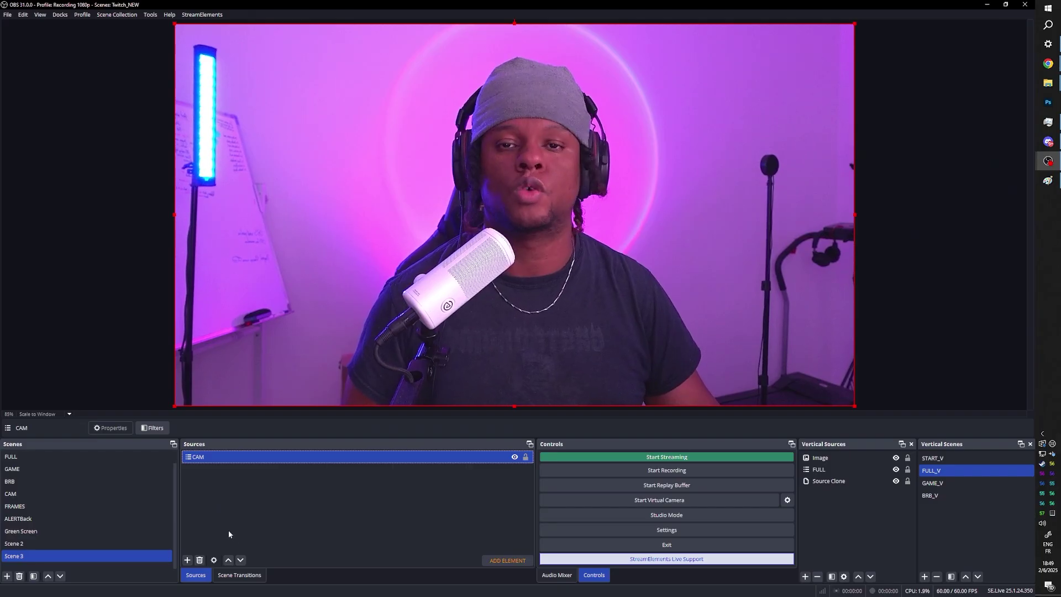
Add a Source Clone named Ring to Scene 3, with clone type Source, duplicating the camera picture
click(188, 561)
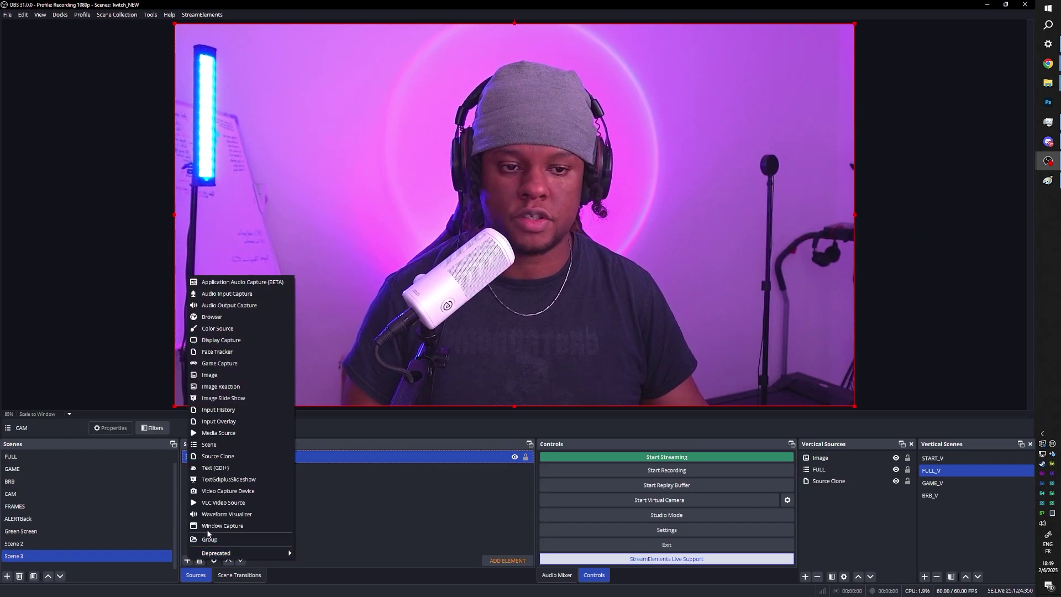
click(235, 456)
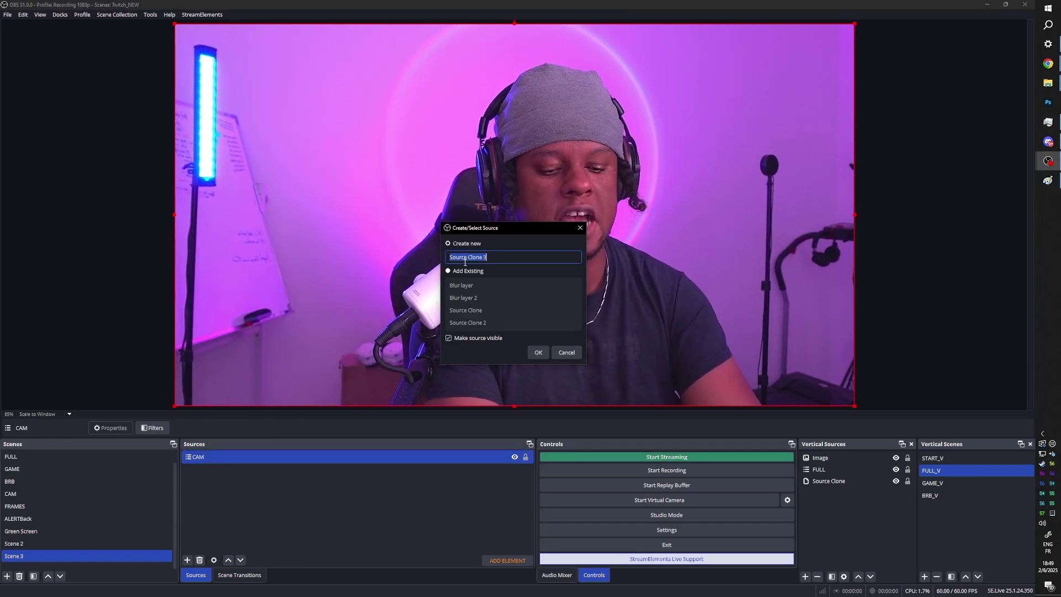
text(Ring)
key(Return)
click(536, 302)
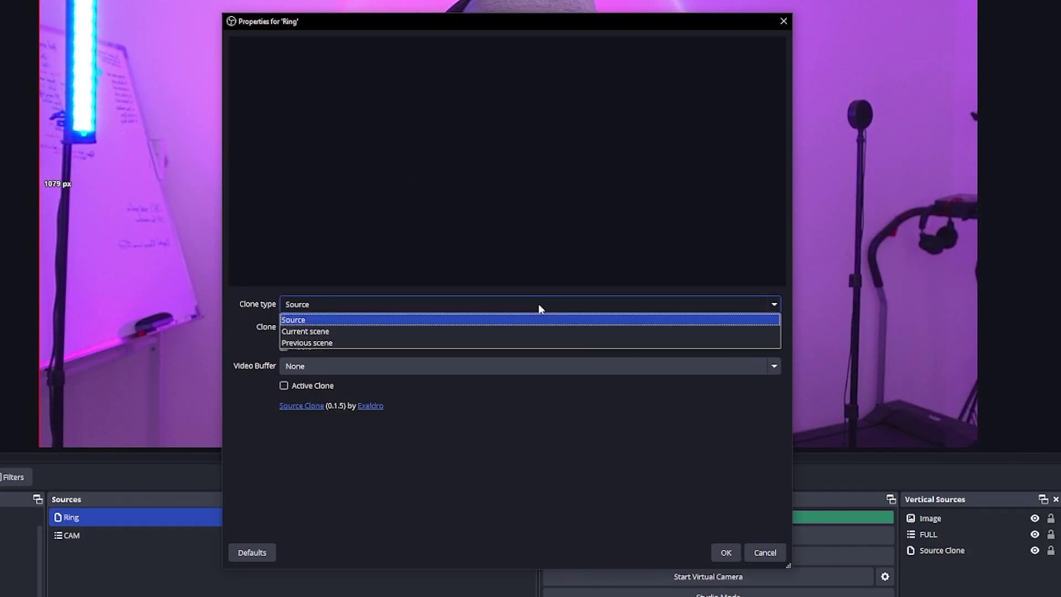
click(536, 302)
click(703, 319)
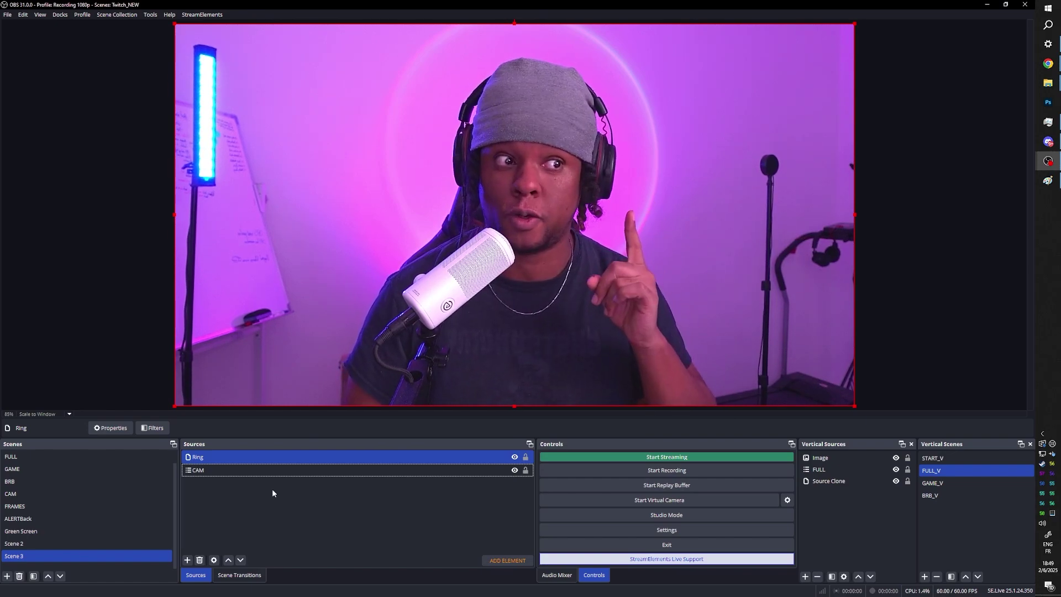
Add a Color Correction filter to the Ring source and raise its saturation to 5.00
click(150, 428)
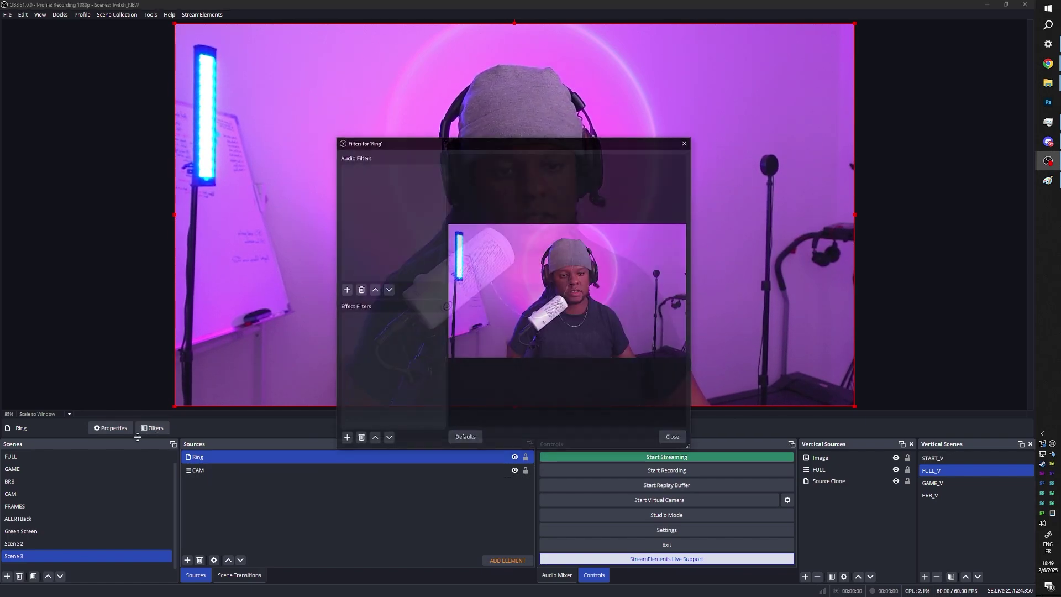
click(346, 439)
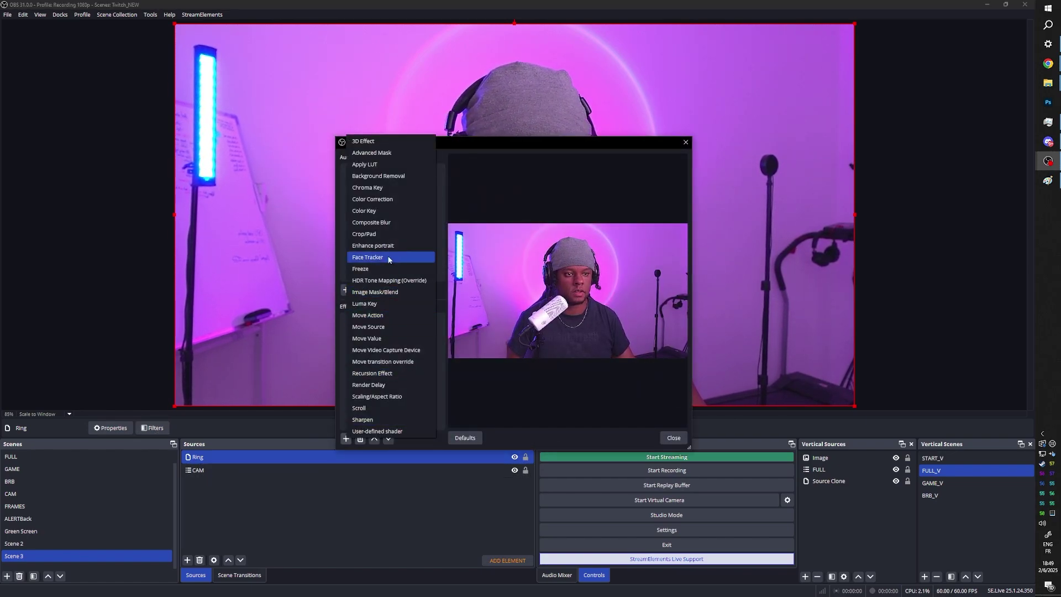
click(376, 200)
key(Return)
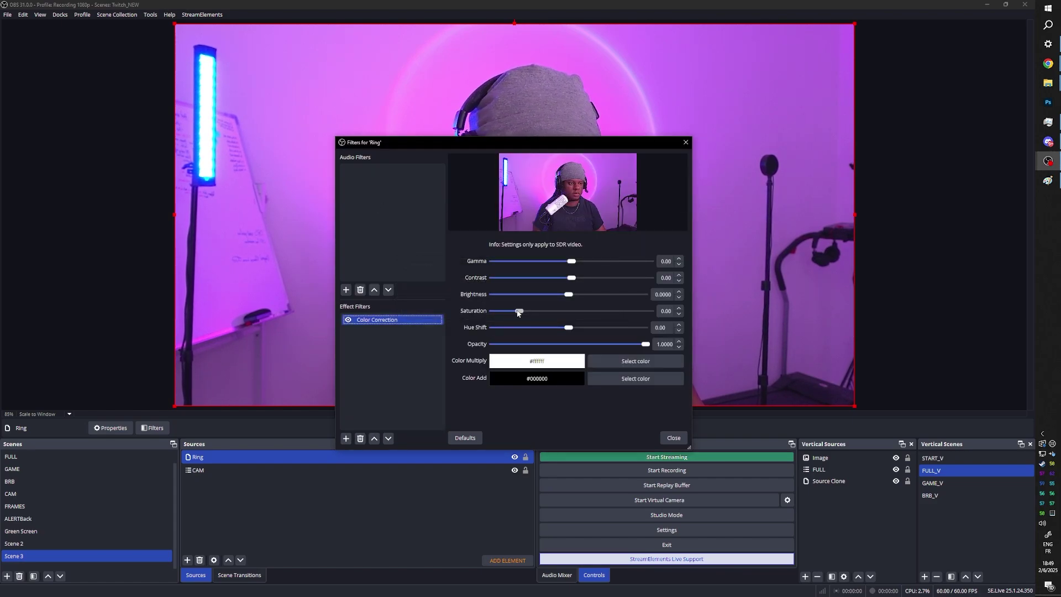
drag(517, 312, 655, 325)
click(673, 437)
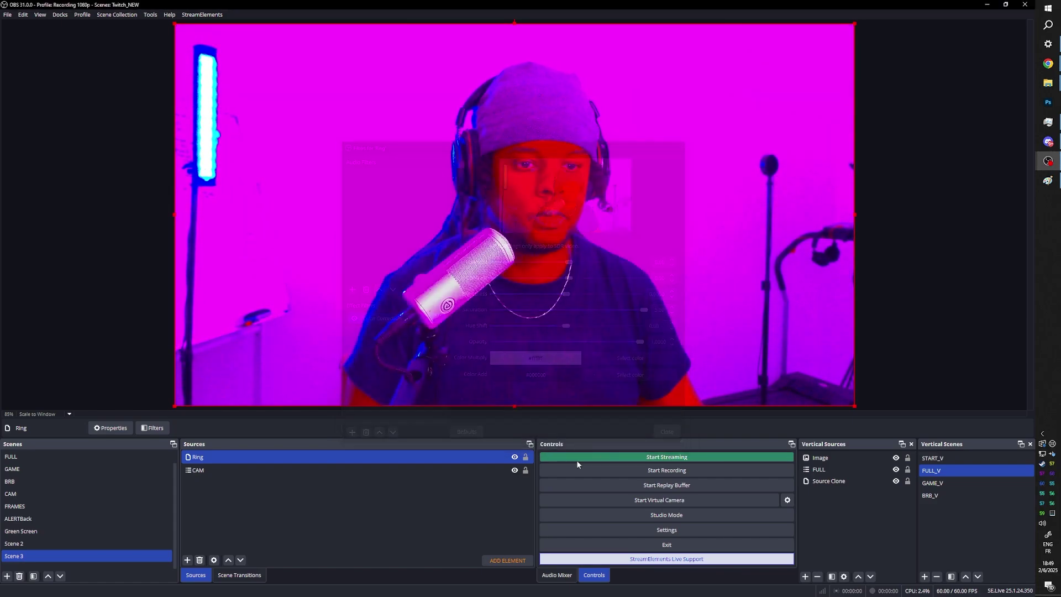
Toggle the visibility of Ring several times to compare the recoloured clone with the original camera picture
click(514, 457)
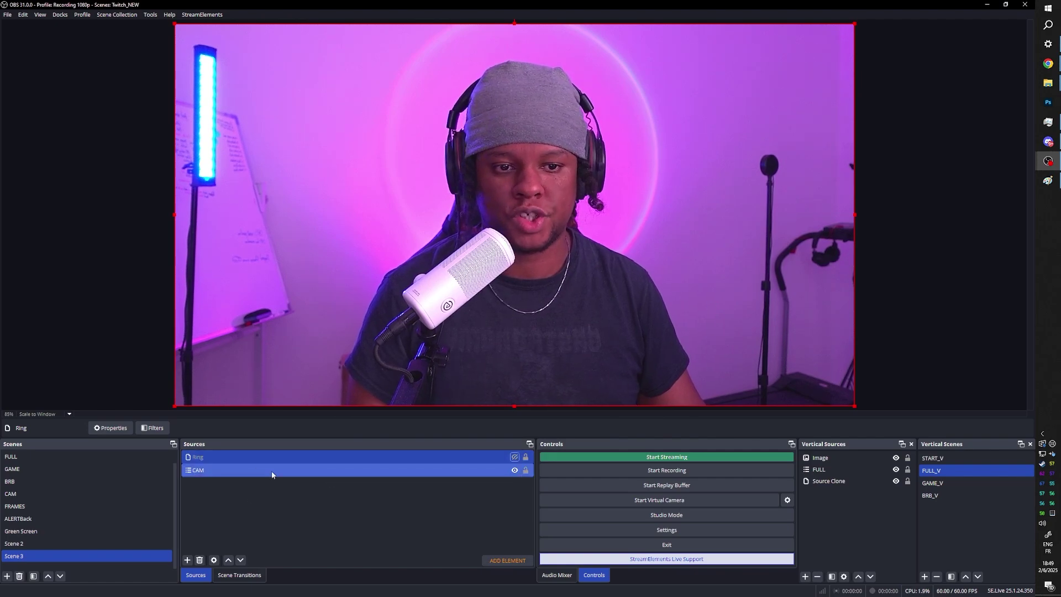
click(514, 457)
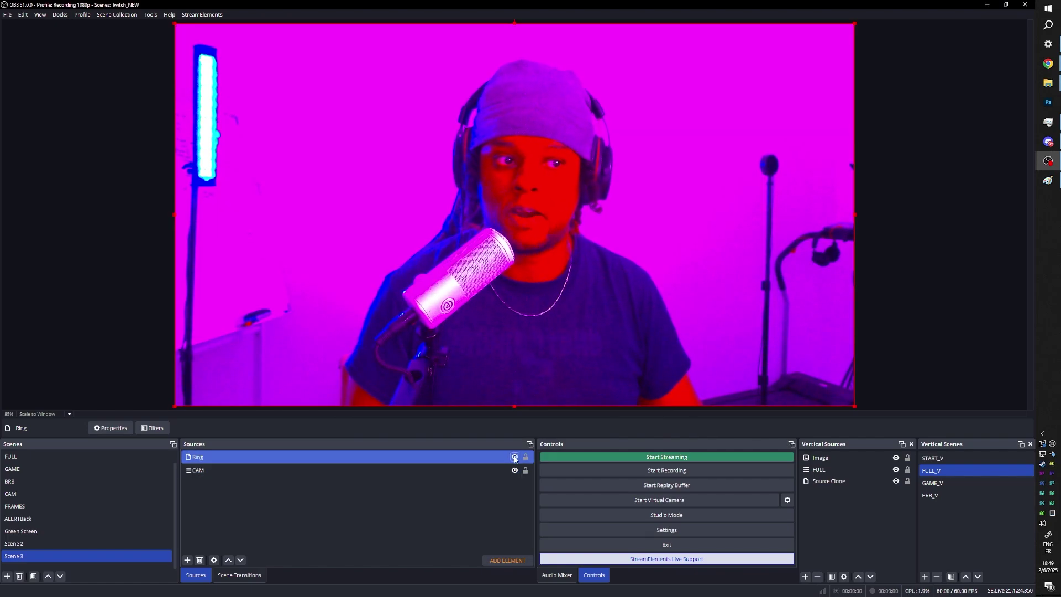
click(514, 457)
click(514, 457)
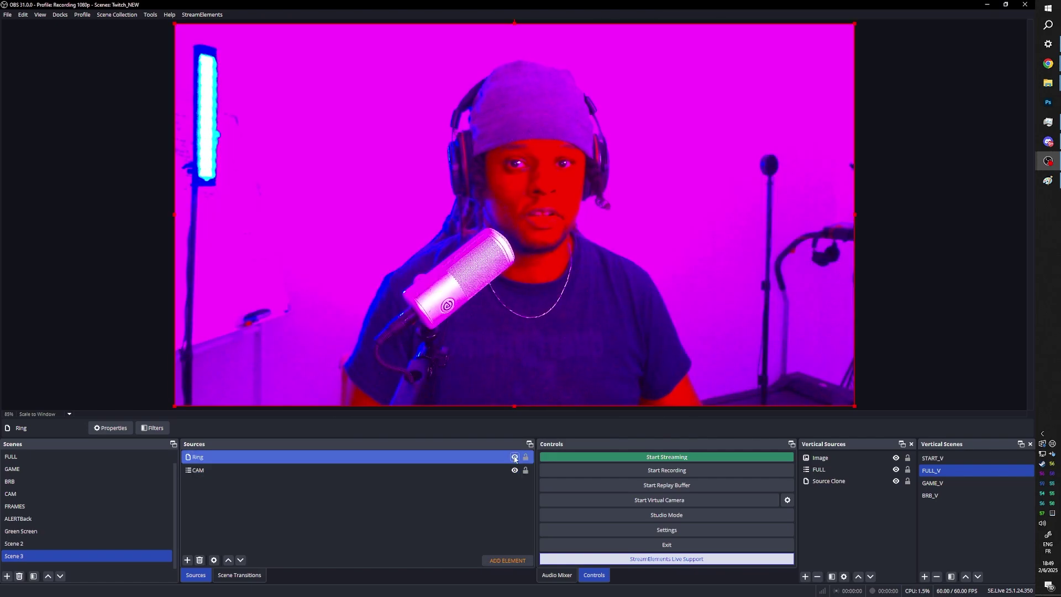
click(514, 457)
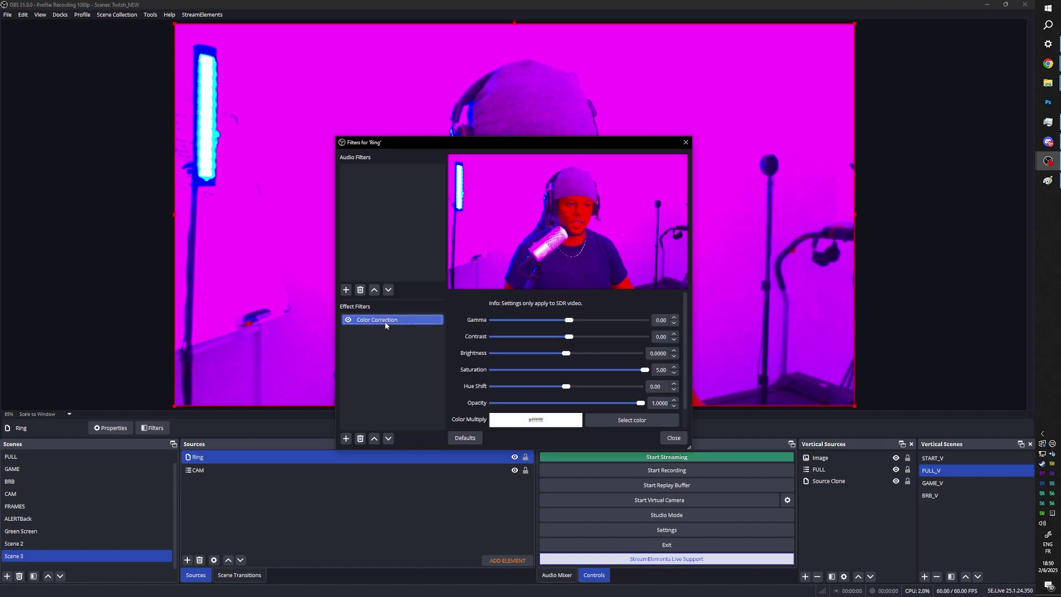
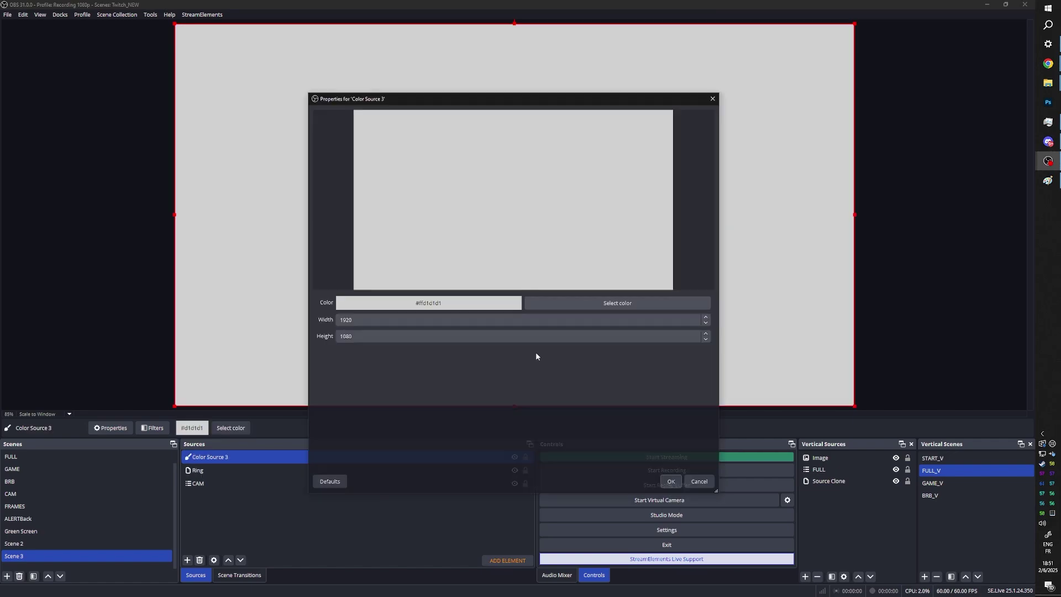
Accept the light grey 1920 × 1080 Color Source 3 and add an Advanced Mask filter to it
click(673, 484)
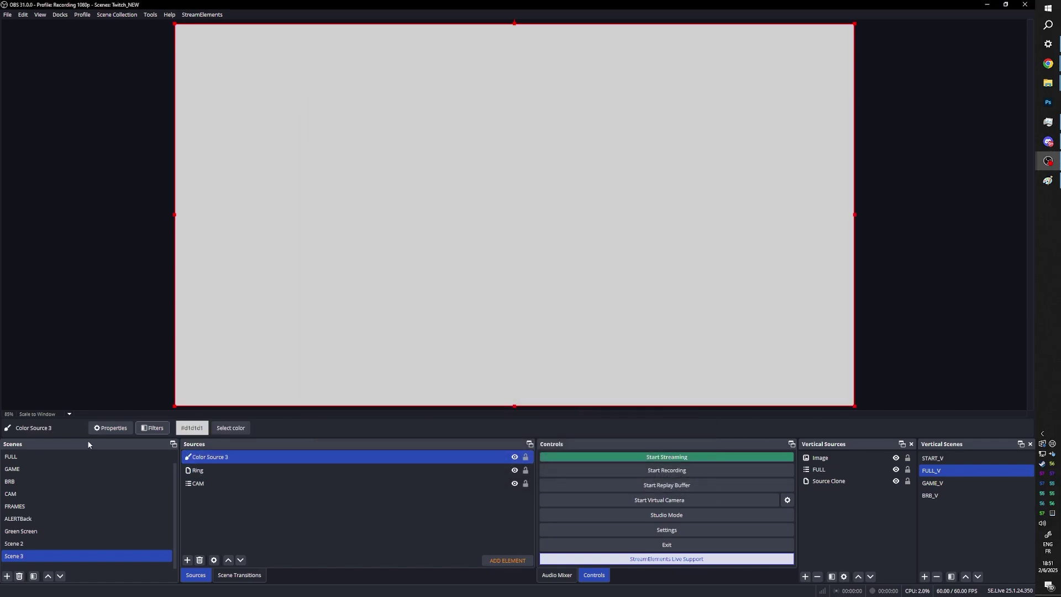
click(155, 429)
click(346, 439)
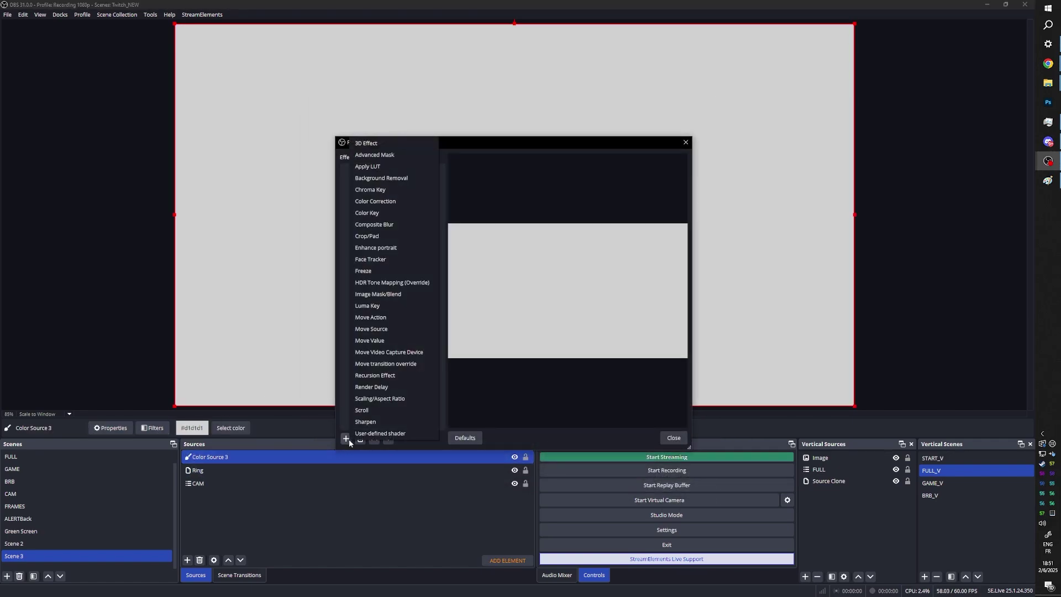
click(389, 157)
click(491, 307)
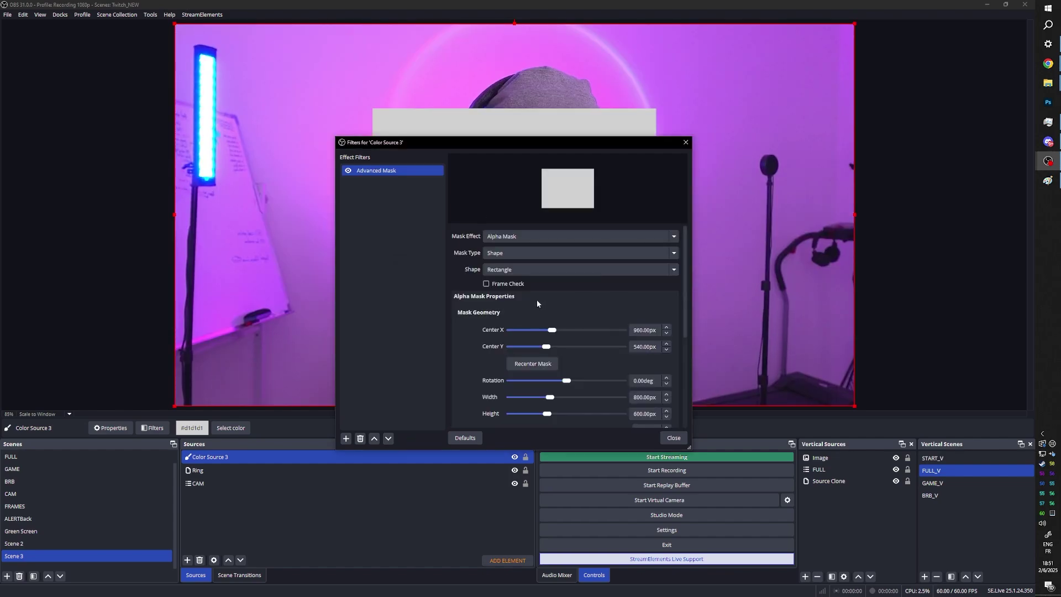
Set Color Source 3's Advanced Mask shape to Circle and enlarge its radius beyond 400 px
click(569, 255)
click(530, 264)
click(528, 270)
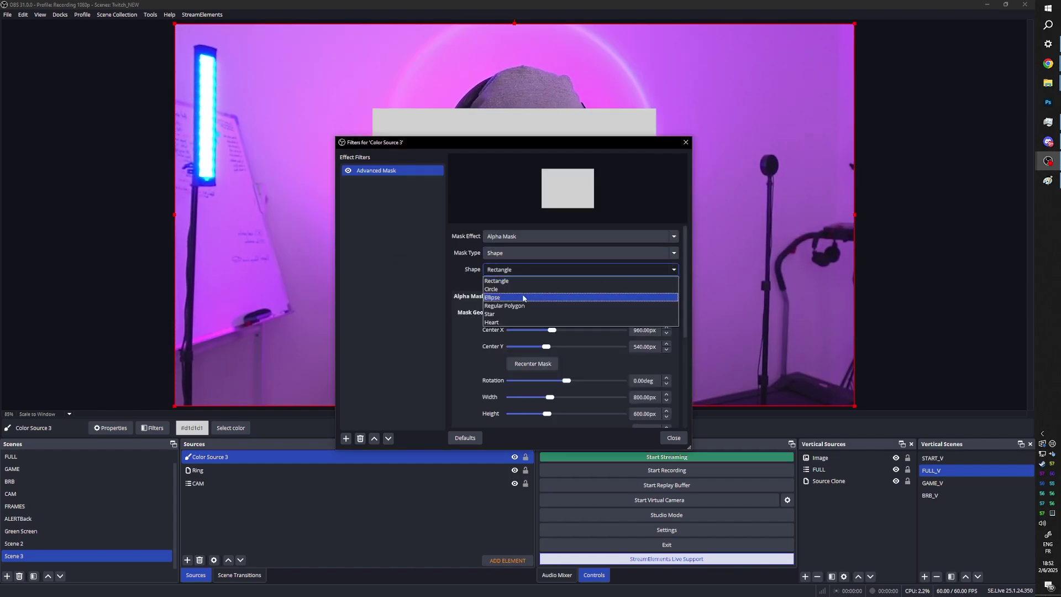
click(518, 289)
drag(498, 142, 768, 121)
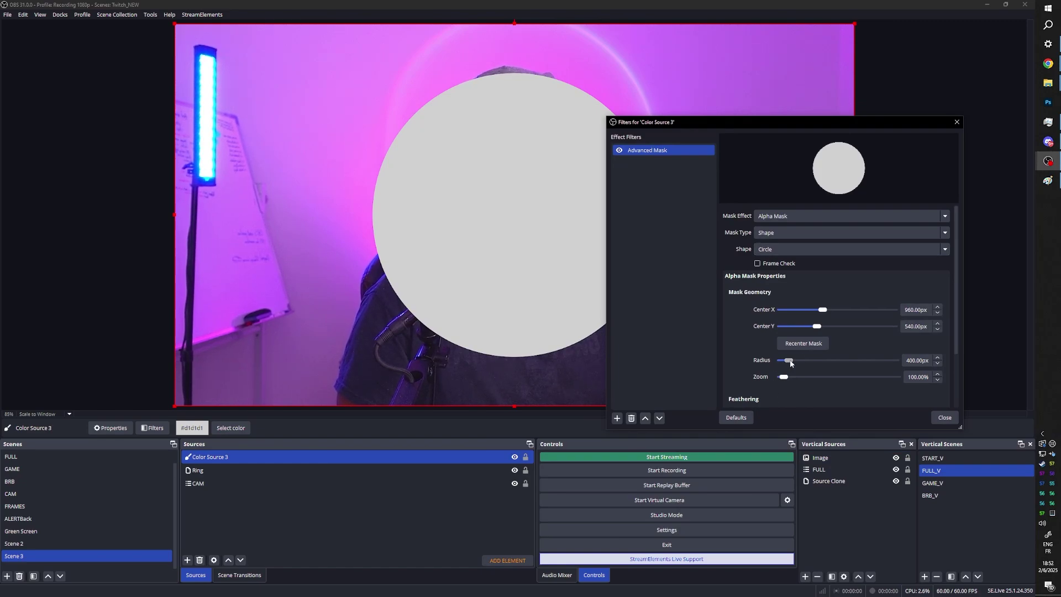
drag(790, 363, 793, 363)
key(Escape)
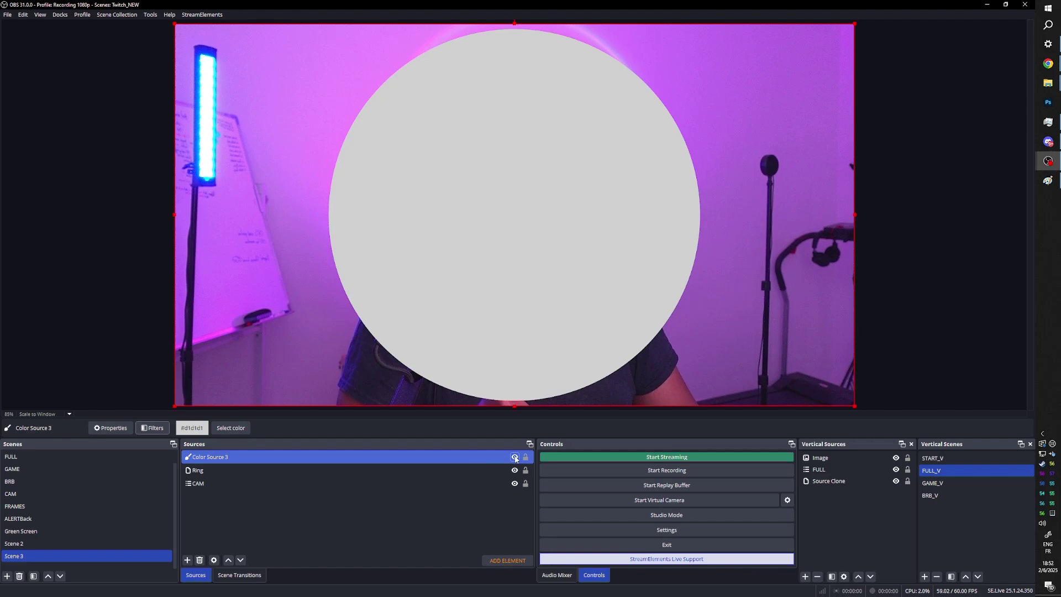
Hide Color Source 3 and move it below CAM in the source order
click(515, 458)
drag(270, 462, 213, 493)
Set the Ring source's Advanced Mask filter to mask type Source, using Color Source 3 as the mask source
click(206, 458)
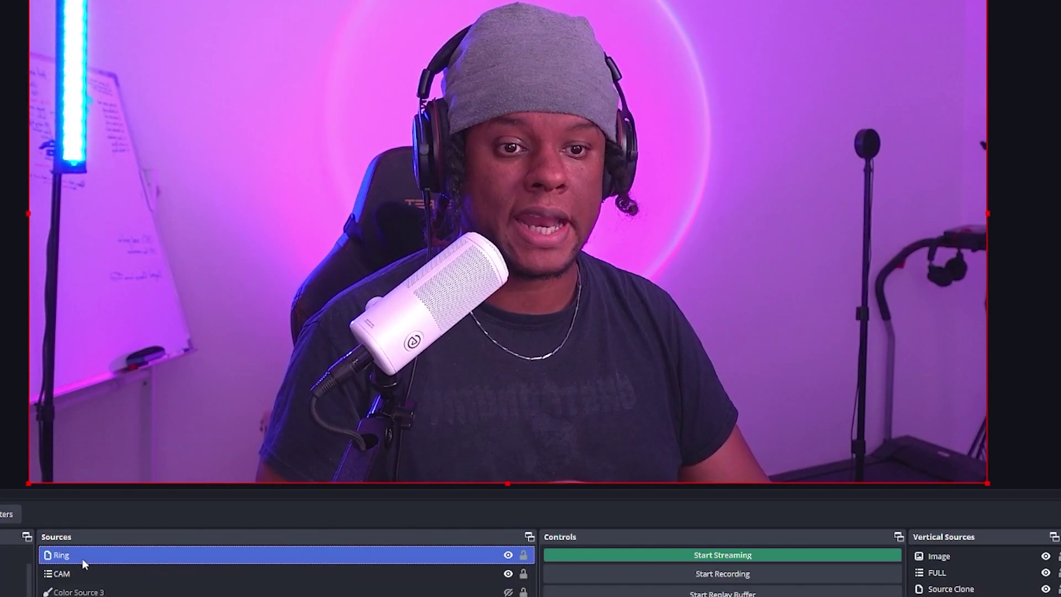
click(6, 514)
click(721, 360)
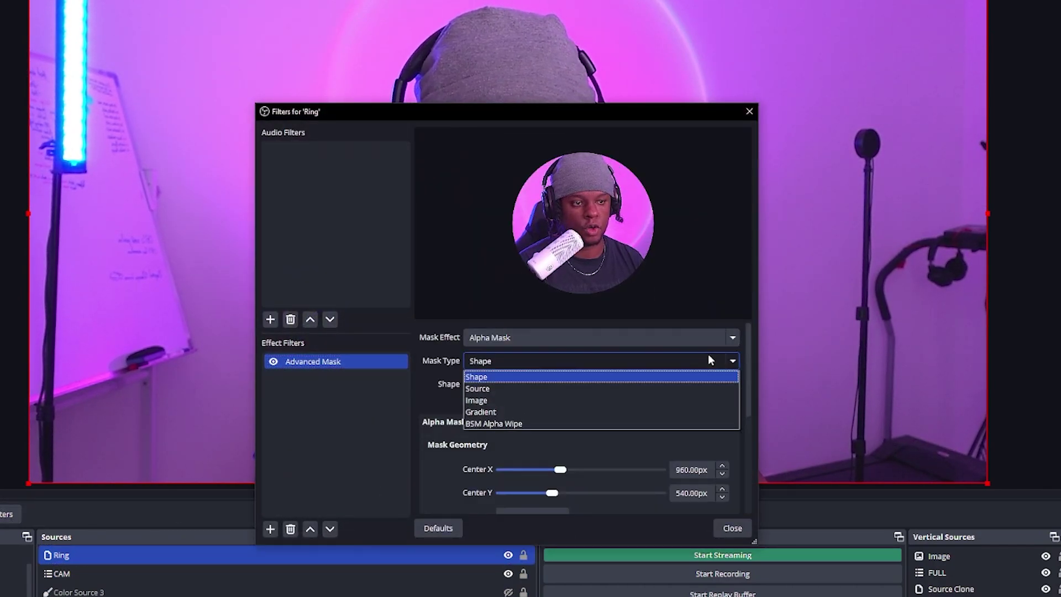
click(584, 388)
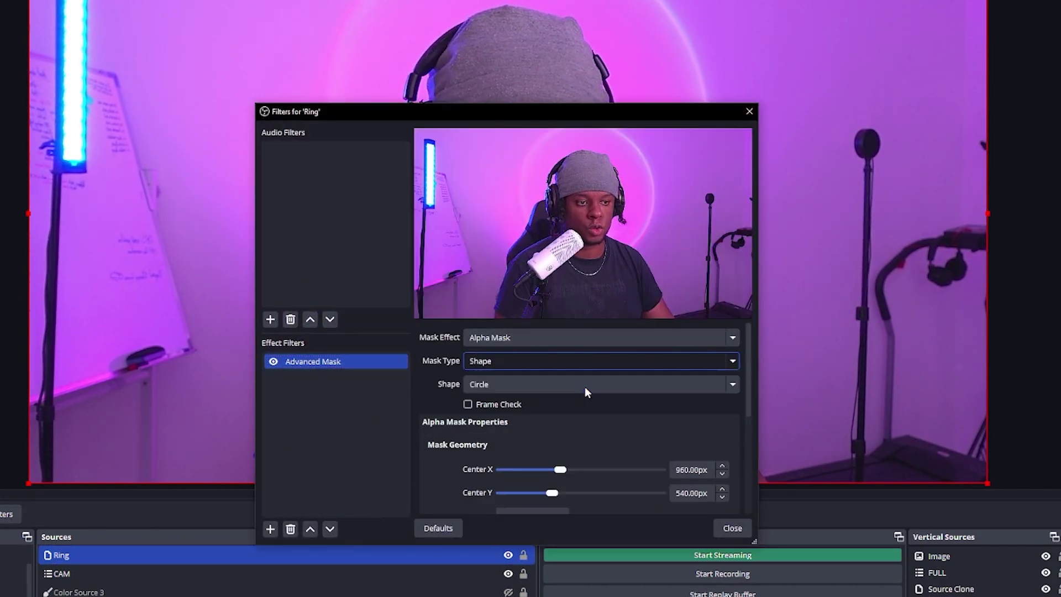
click(734, 386)
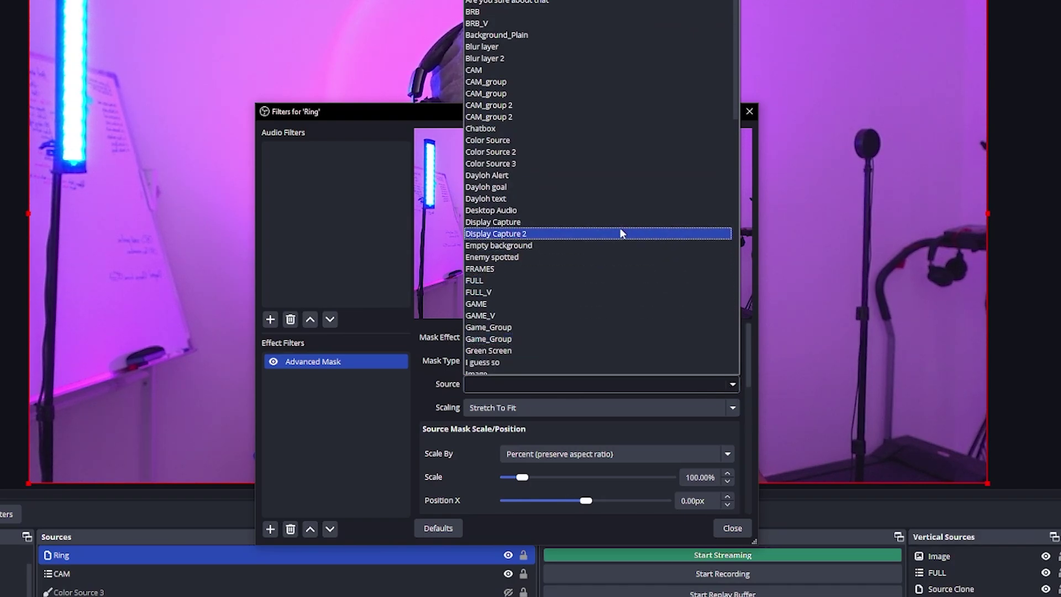
click(614, 199)
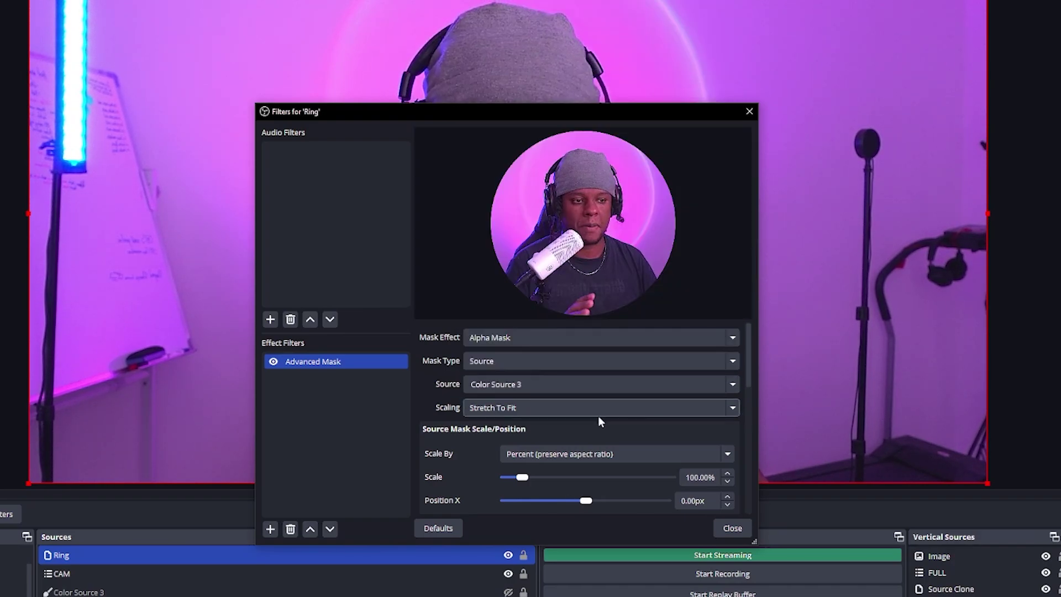
Set Ring's mask scaling to Manual and its positional alignment to Center Center
click(728, 409)
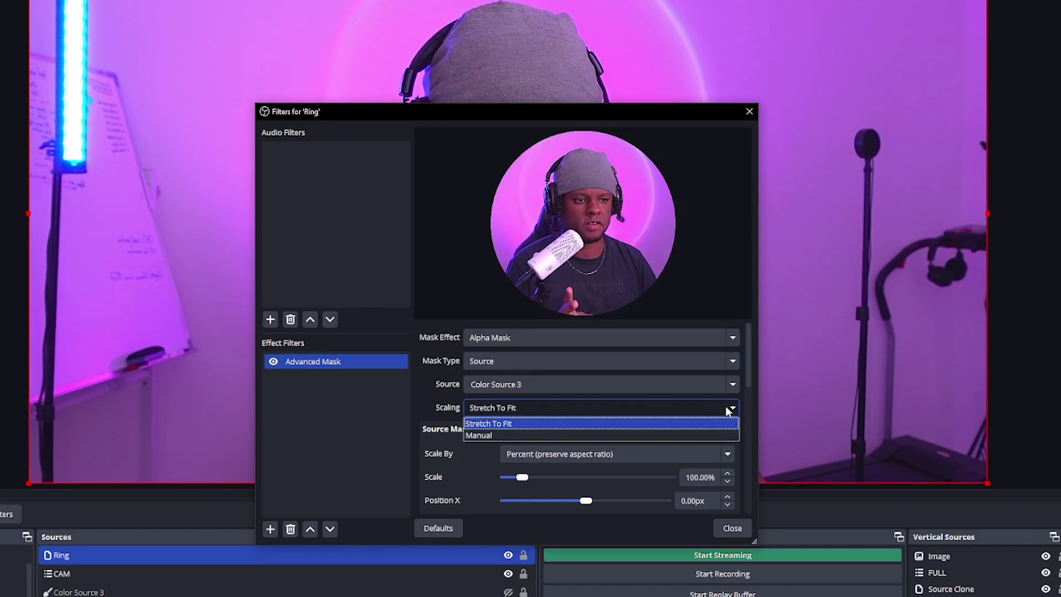
click(498, 436)
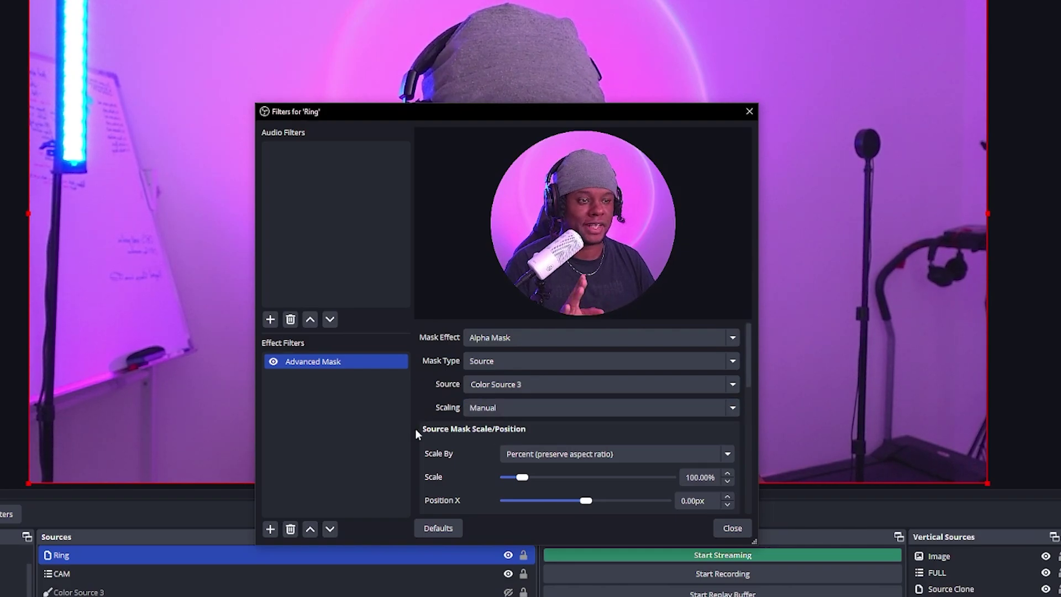
scroll(416, 429, down, 6)
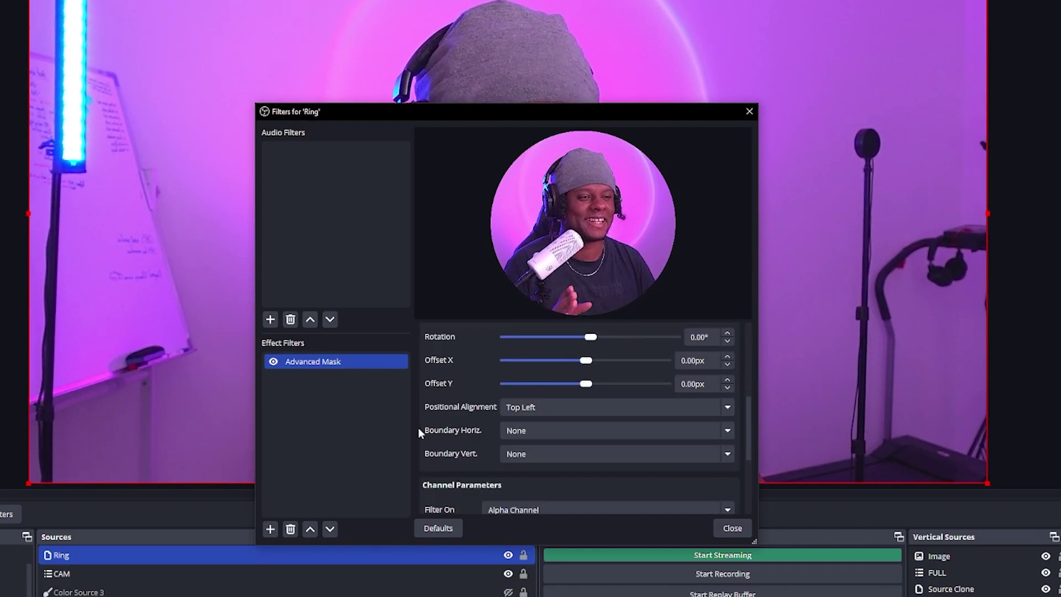
click(554, 412)
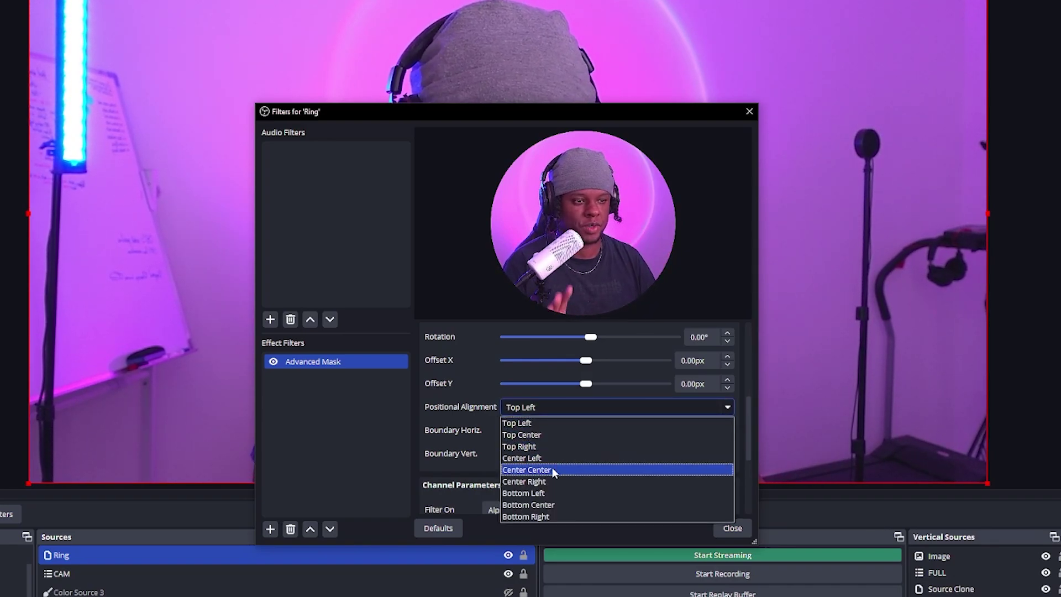
click(430, 414)
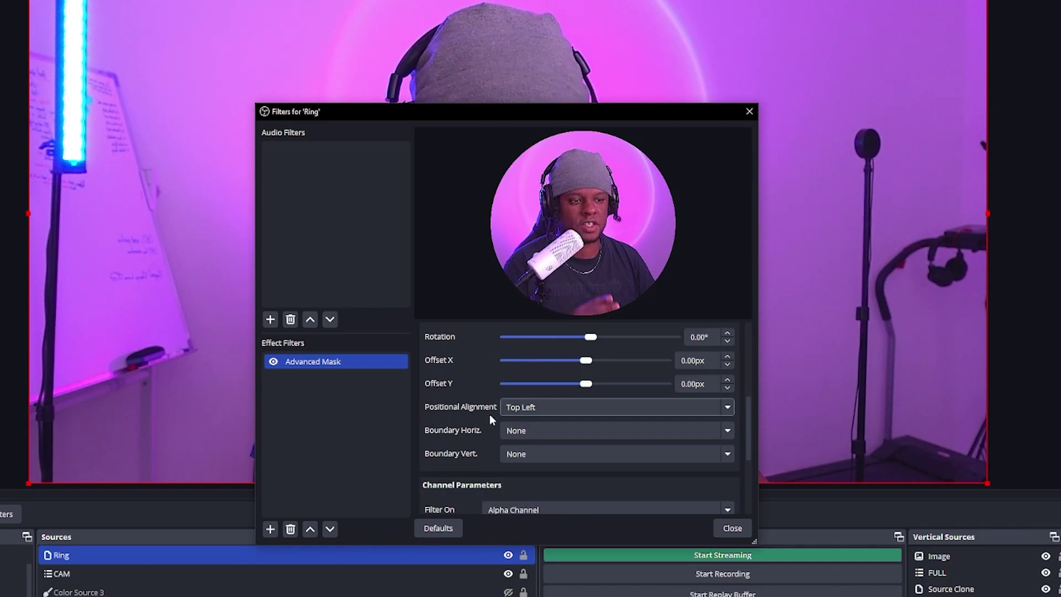
click(534, 406)
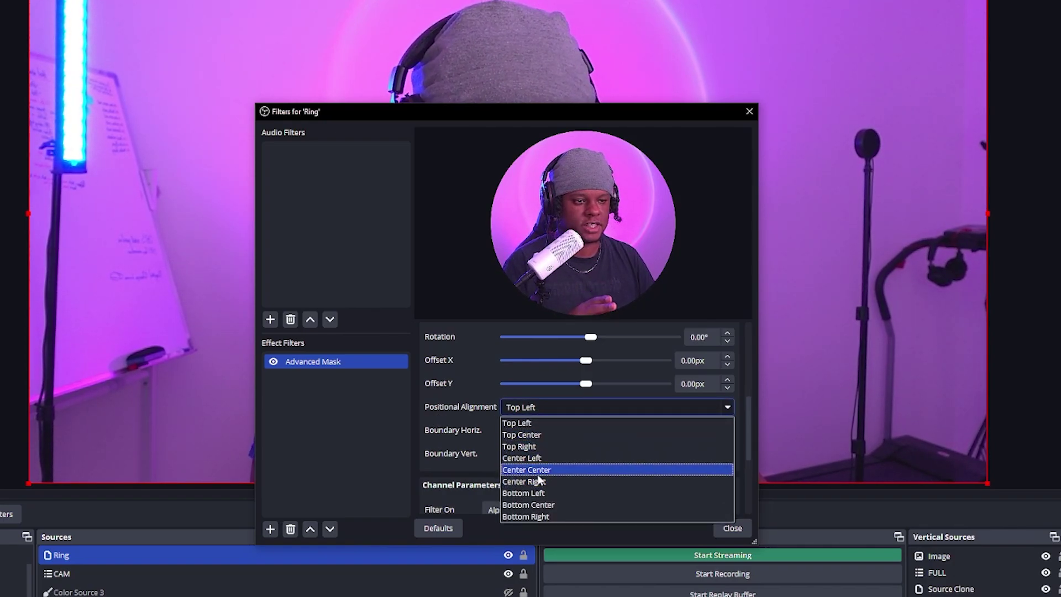
click(515, 471)
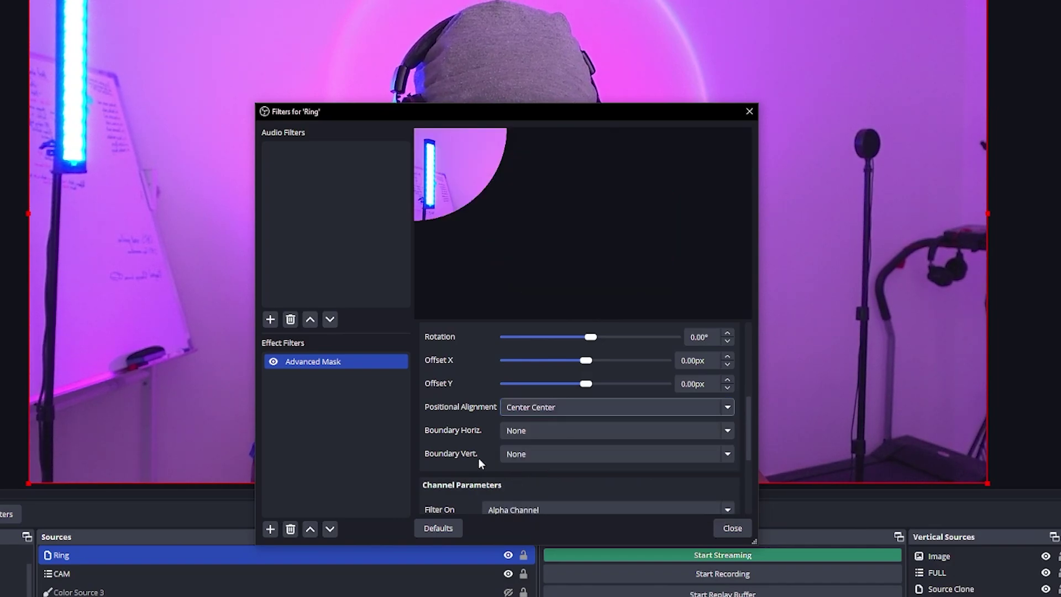
Reposition Ring's mask at Position X 934 px and Position Y 531 px
scroll(439, 419, up, 5)
scroll(440, 424, down, 1)
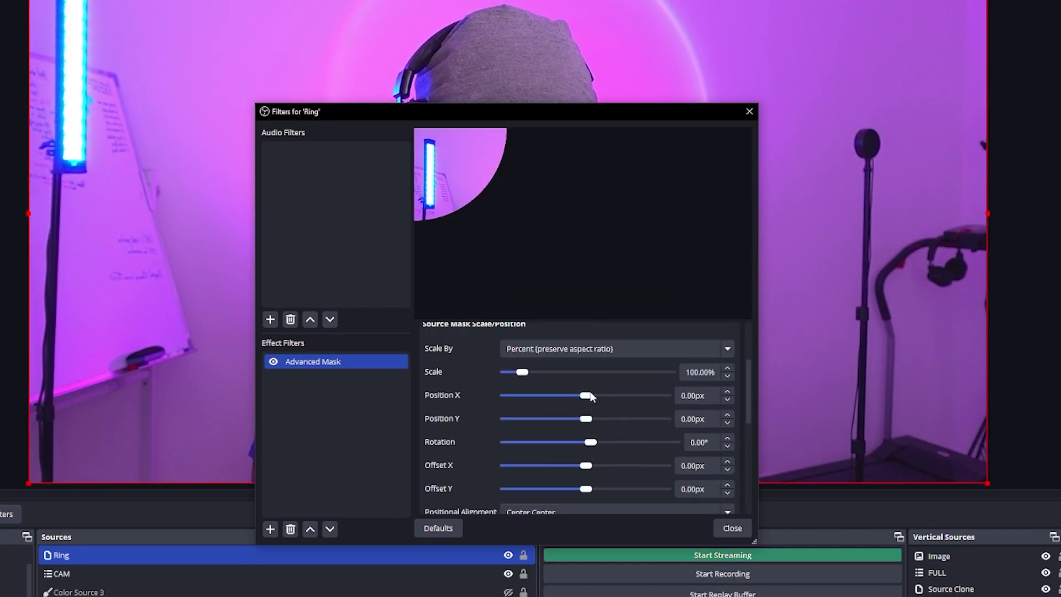
drag(593, 396, 597, 396)
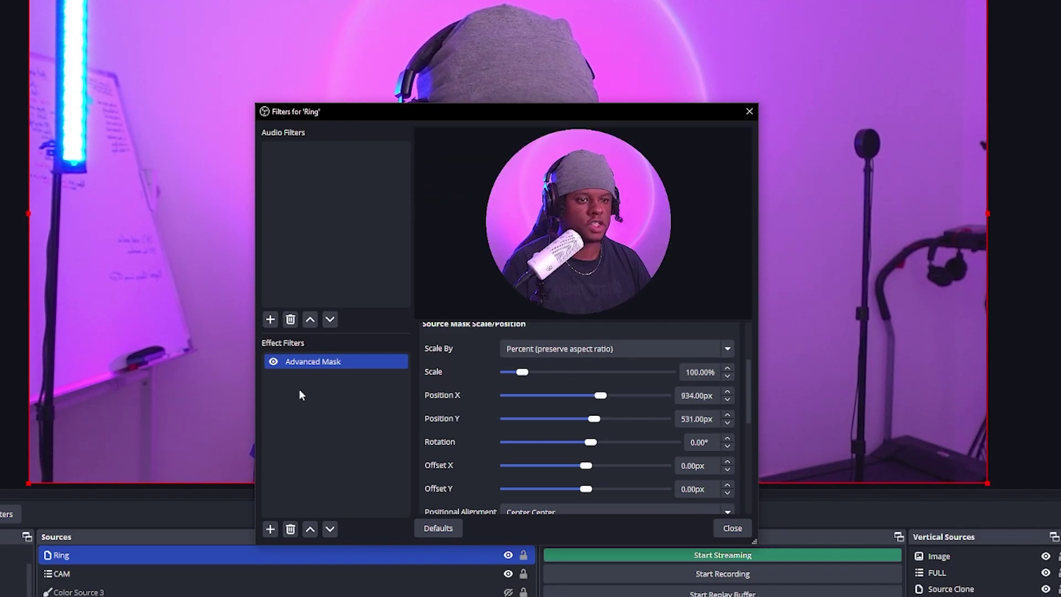
Duplicate Ring's Advanced Mask filter as Advanced Mask 2 and invert the duplicate's mask
right_click(306, 368)
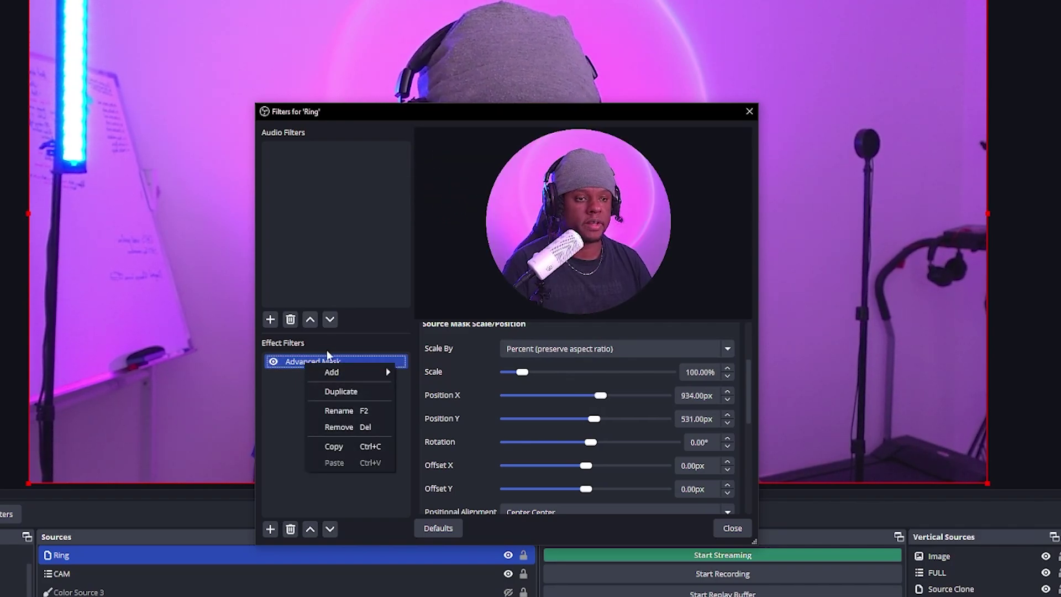
click(338, 392)
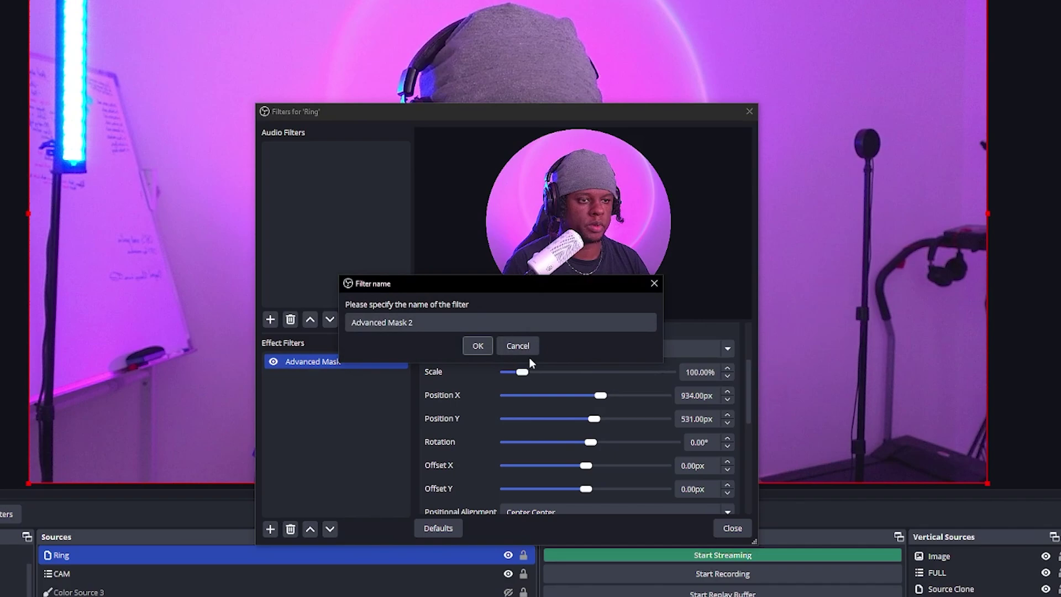
key(Return)
scroll(420, 426, down, 6)
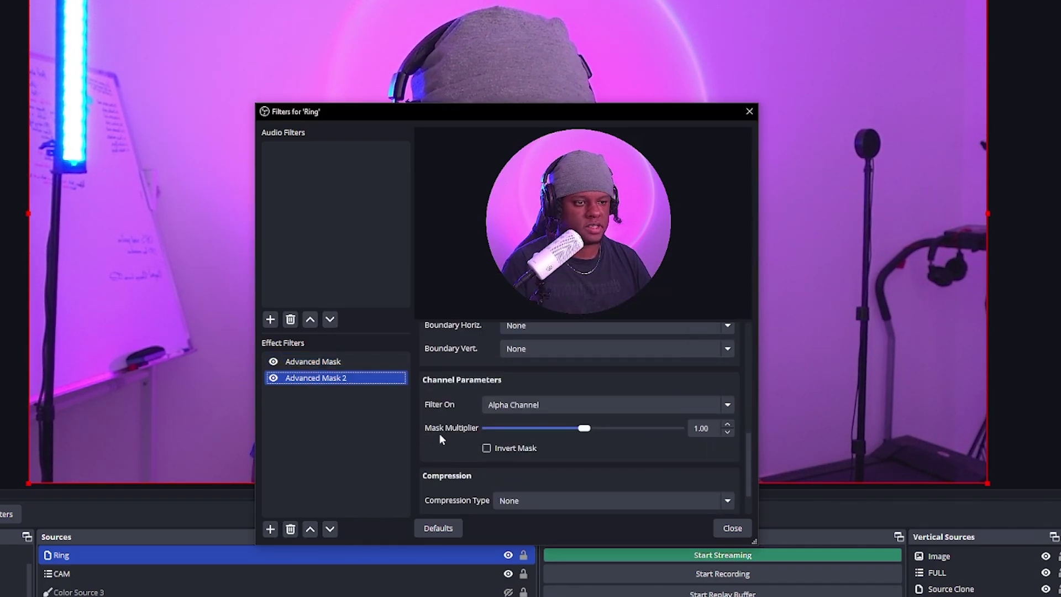
click(485, 448)
Scale the inverted Advanced Mask 2 to 78.30% to cut Ring into a ring-shaped band
scroll(416, 446, up, 4)
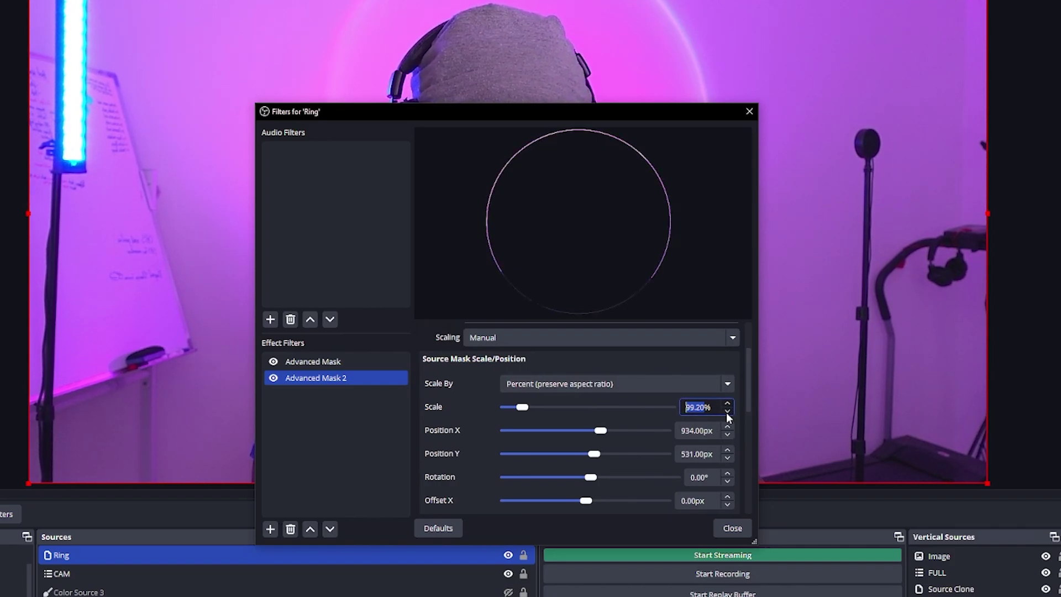
drag(522, 407, 520, 410)
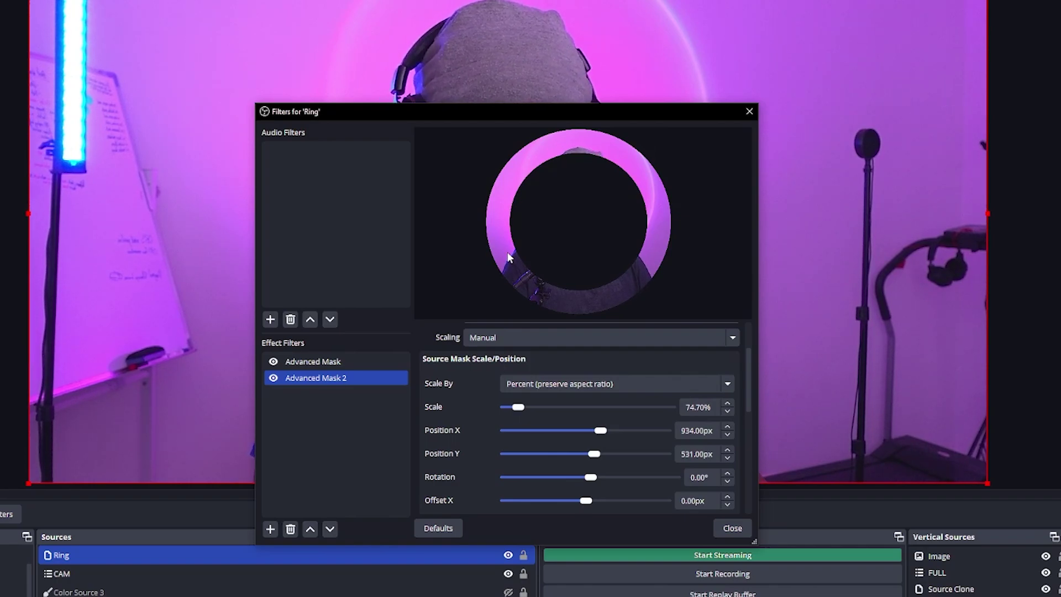
scroll(553, 420, down, 1)
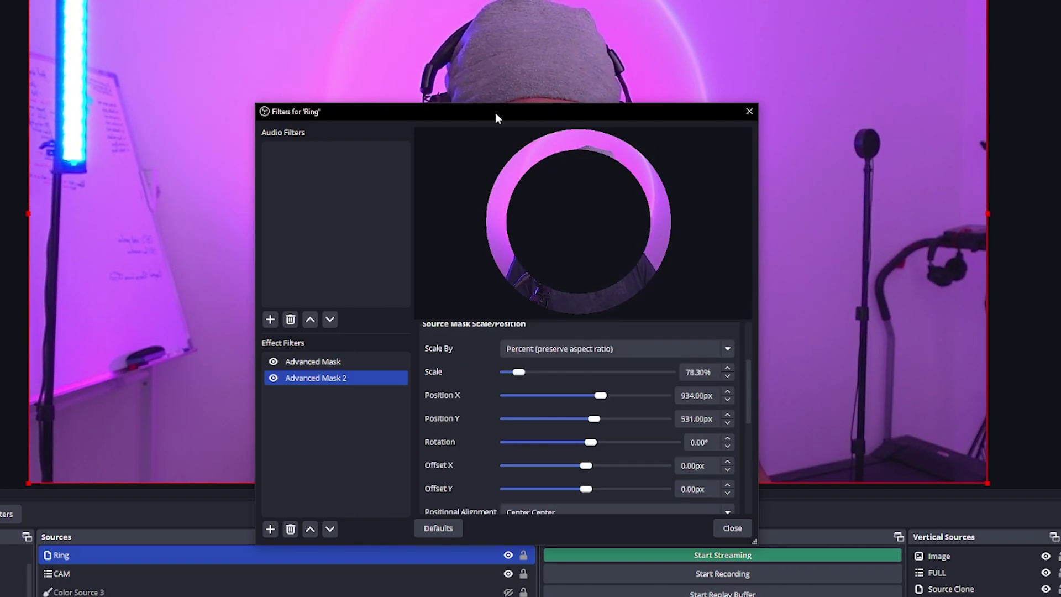
drag(495, 112, 453, 326)
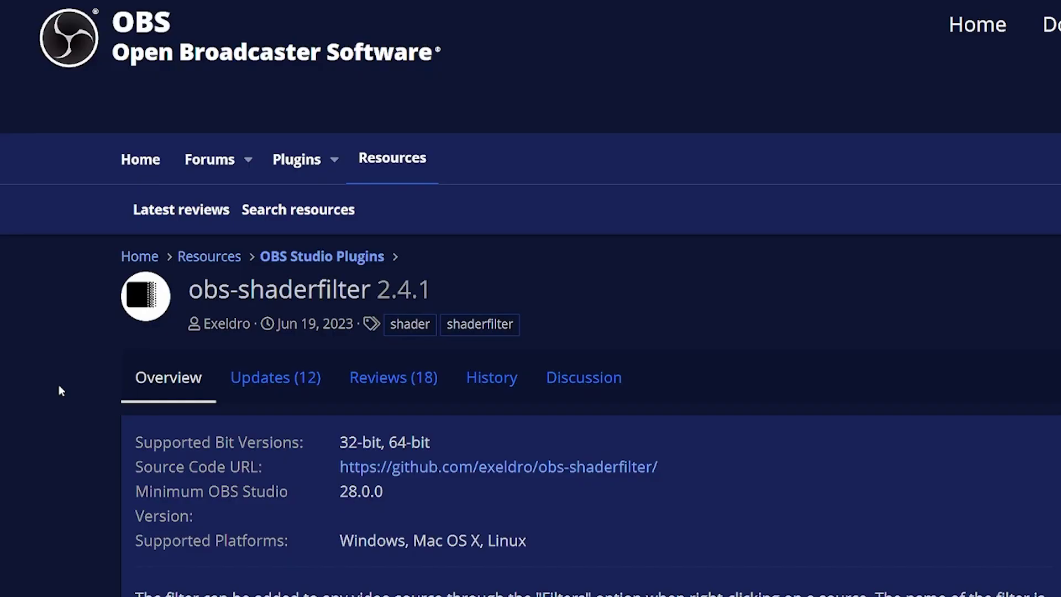
Read through the overview of the obs-shaderfilter plugin on the OBS resources website
scroll(61, 391, down, 3)
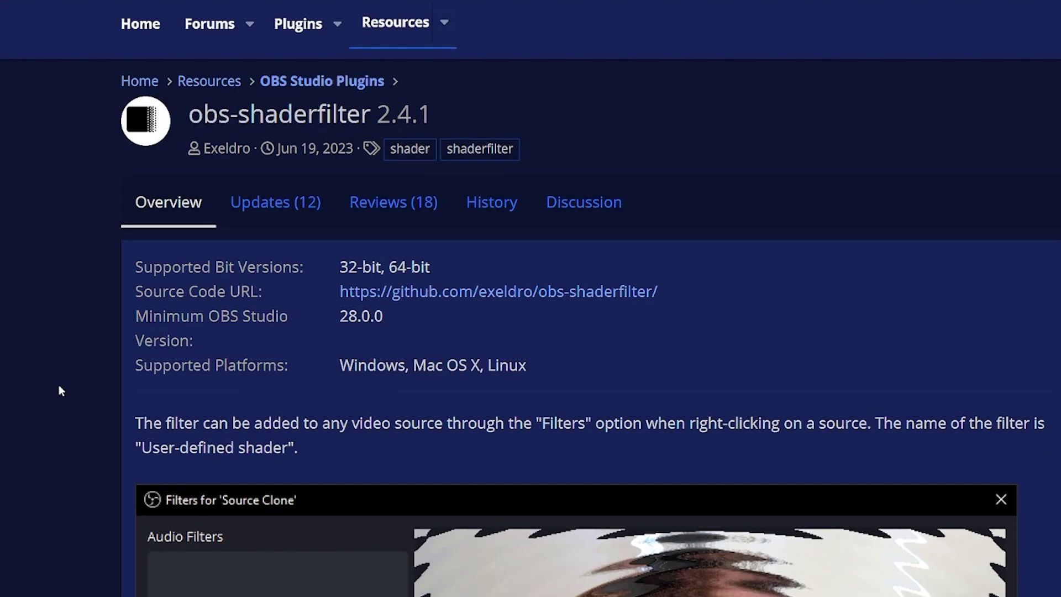
scroll(60, 391, down, 7)
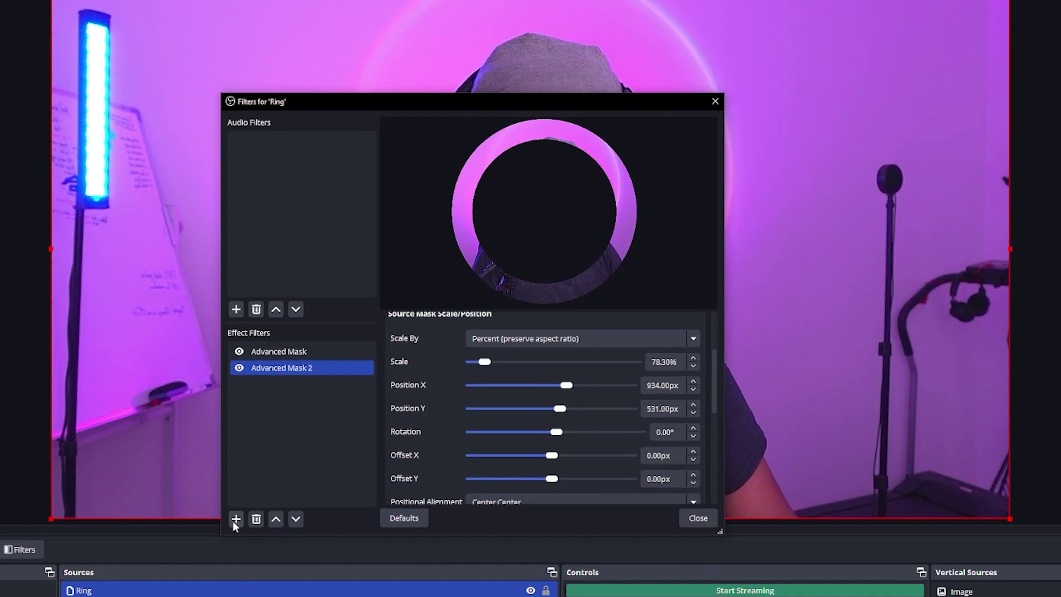
Back in OBS, add a User-defined shader effect filter to the Ring source
click(236, 520)
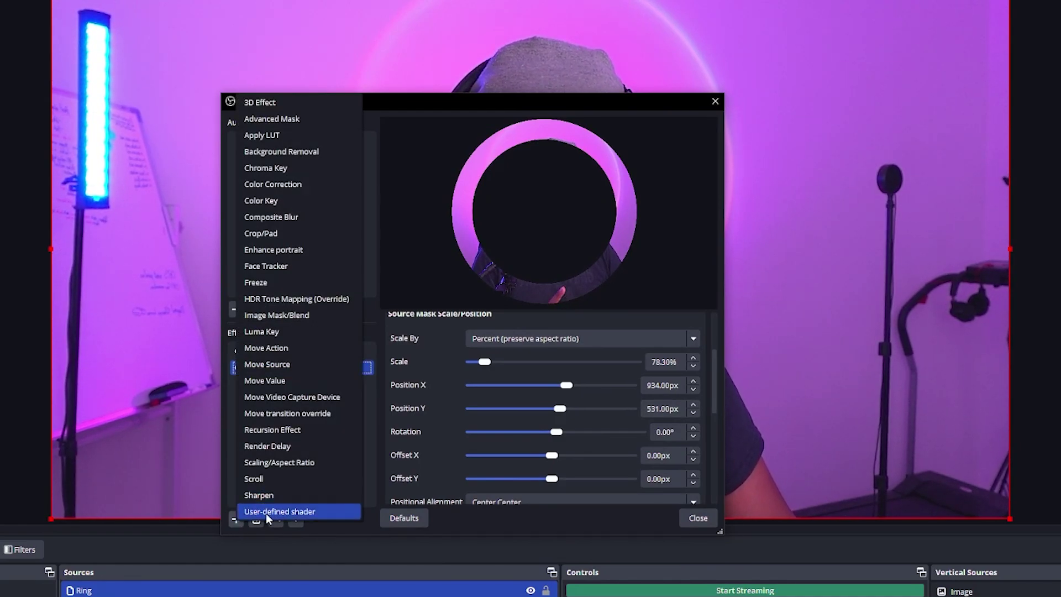
click(330, 512)
click(448, 335)
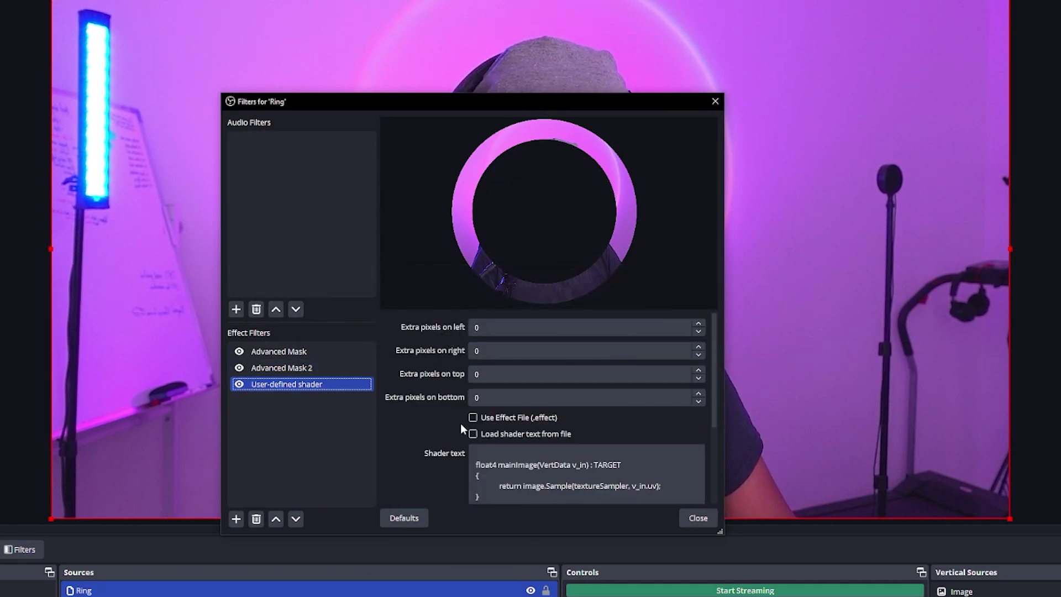
Load the shader text from ripple.shader in the obs-shaderfilter examples folder
click(473, 434)
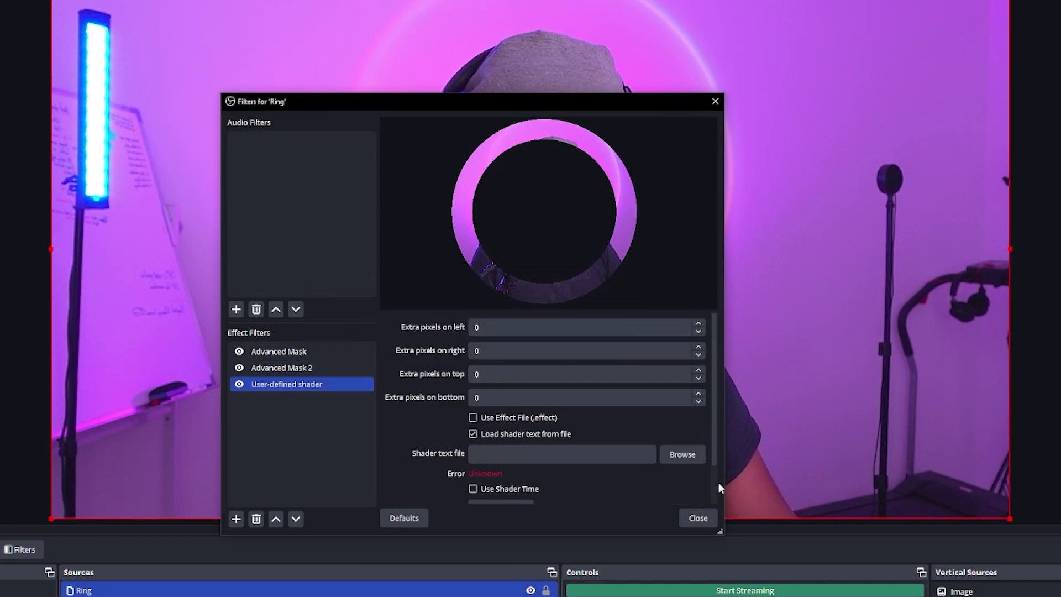
click(682, 454)
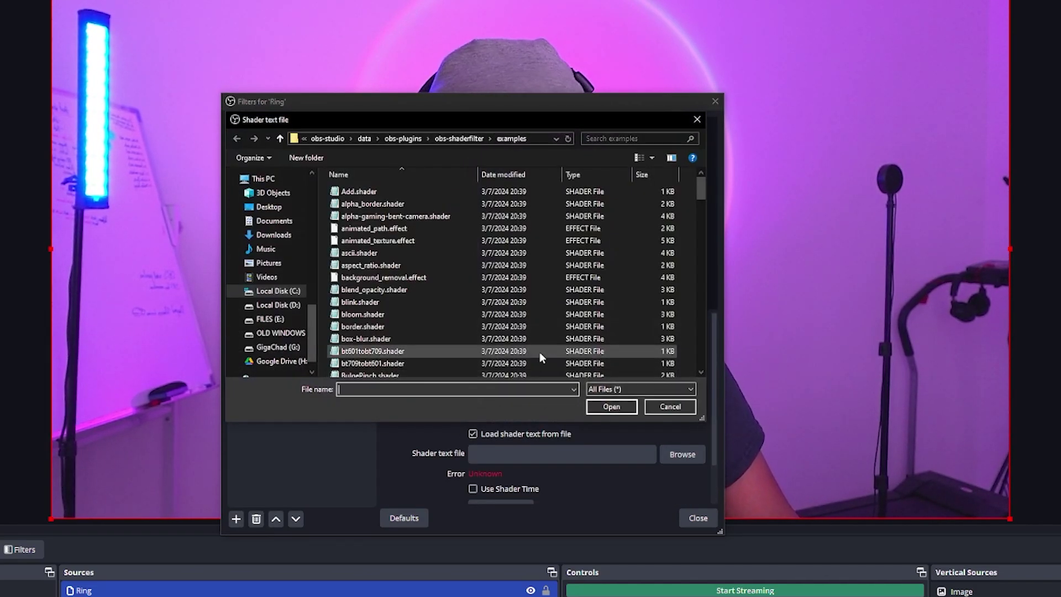
scroll(408, 251, down, 15)
click(370, 310)
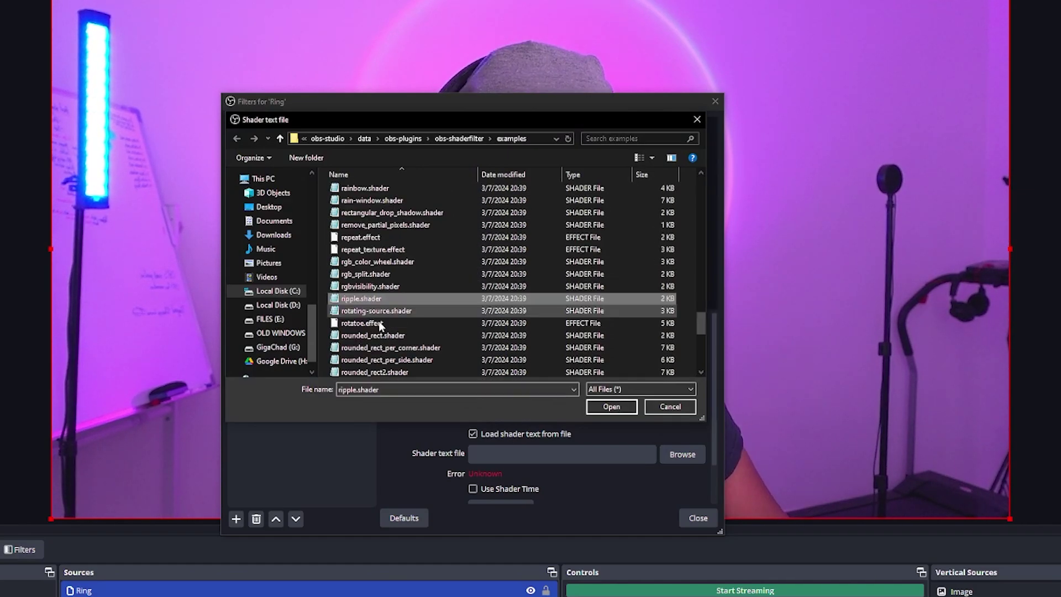
click(612, 407)
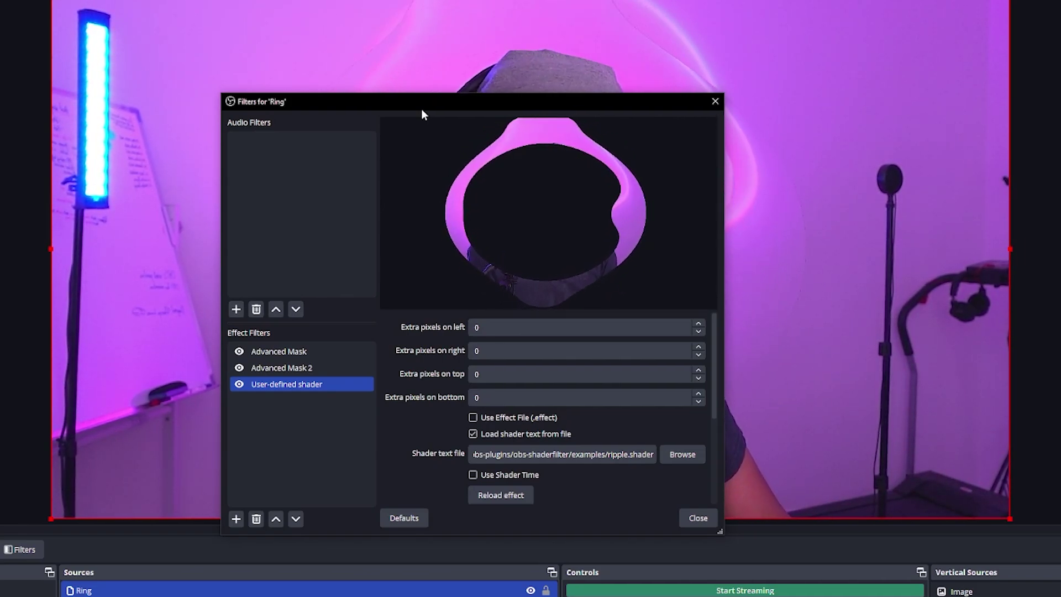
Examine the ripple effect on the camera picture with the Ring filters window moved aside
drag(422, 105, 0, 69)
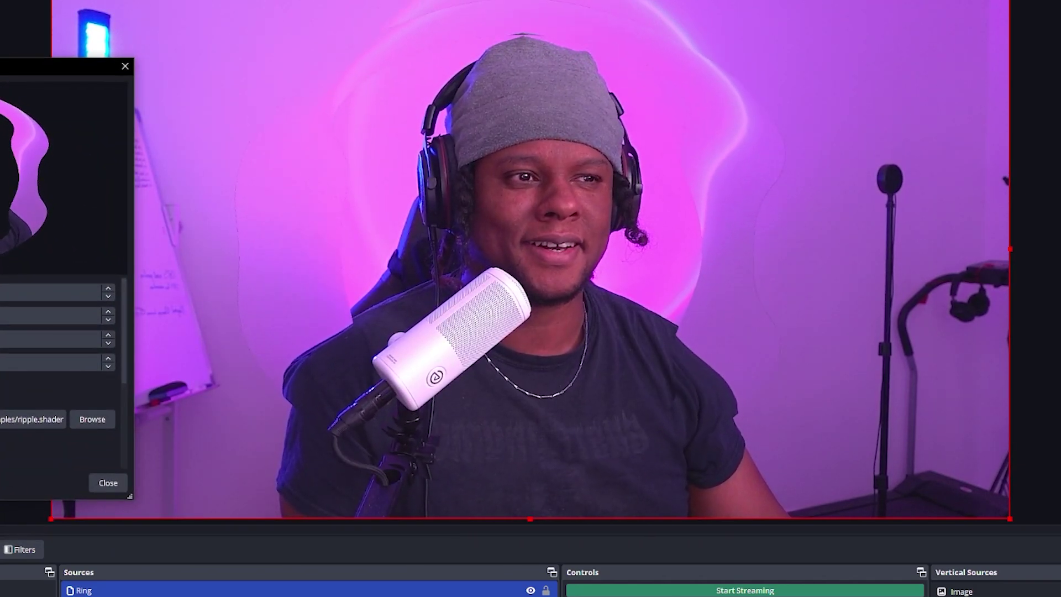
drag(0, 67, 303, 94)
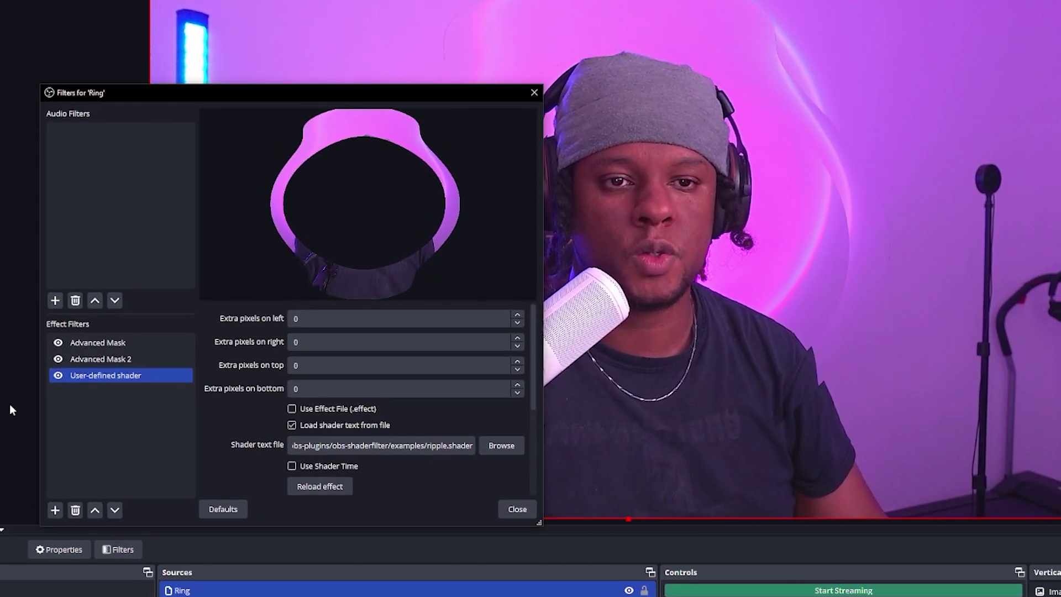
drag(118, 377, 75, 456)
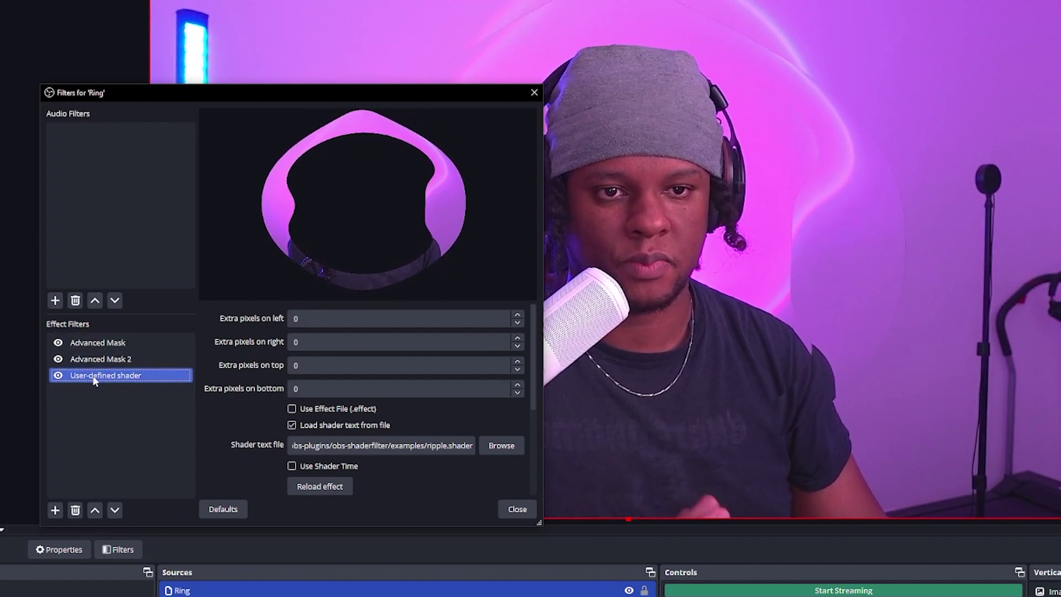
Move the User-defined shader filter above both Advanced Mask filters in the Ring source's filter order
click(96, 510)
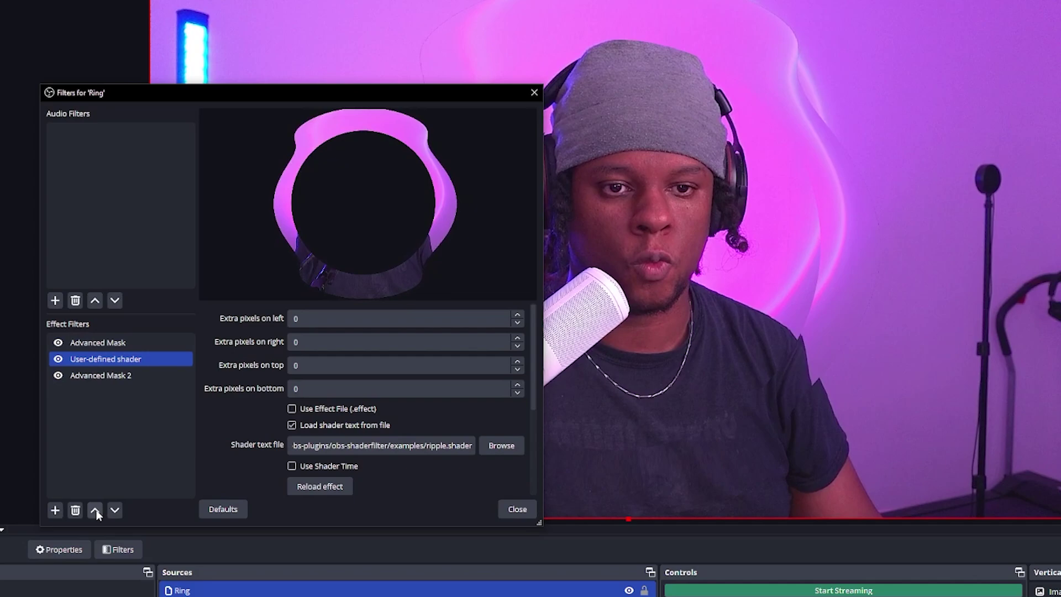
click(95, 510)
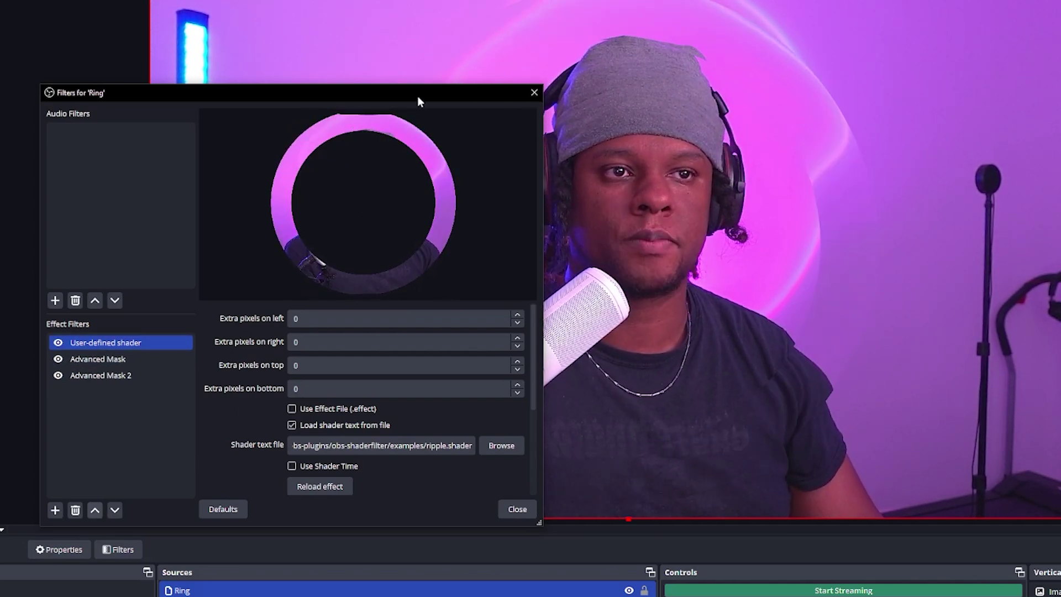
drag(417, 95, 103, 14)
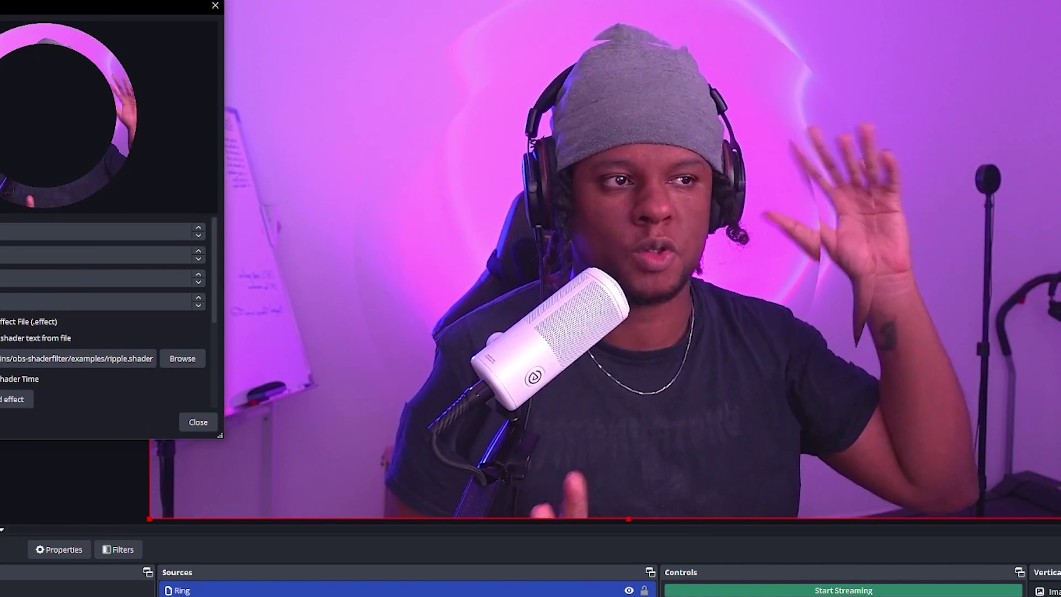
Tune the ripple shader with a time factor of about 9.47 and a power factor of about 3.49
scroll(27, 365, down, 3)
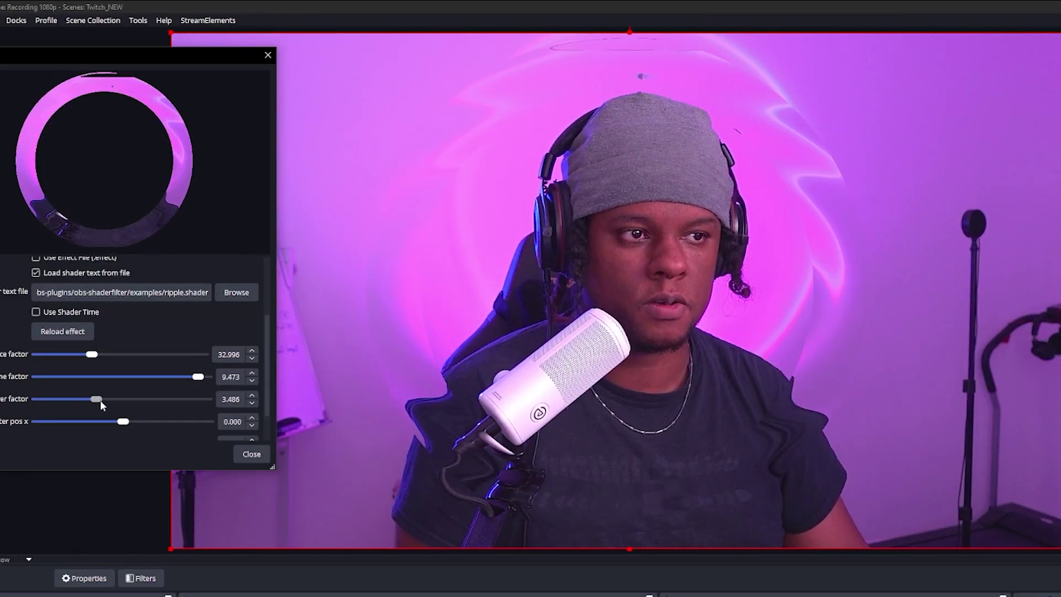
mouse_move(100, 405)
mouse_down()
mouse_move(139, 397)
mouse_move(101, 403)
mouse_up()
drag(1, 59, 163, 102)
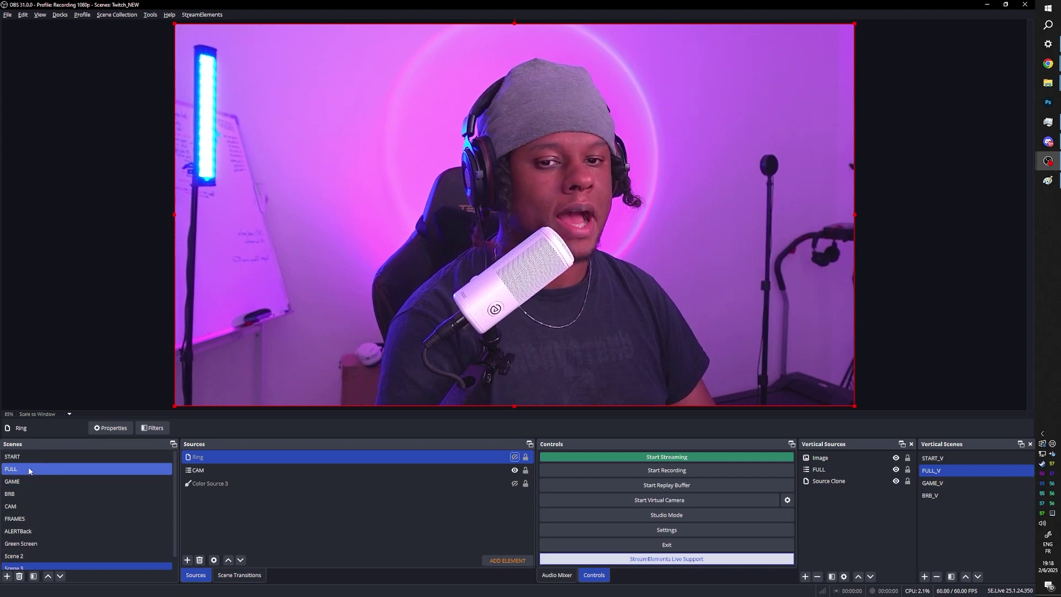
View the FULL scene with its blurred sidebar and return to Scene 3
click(29, 471)
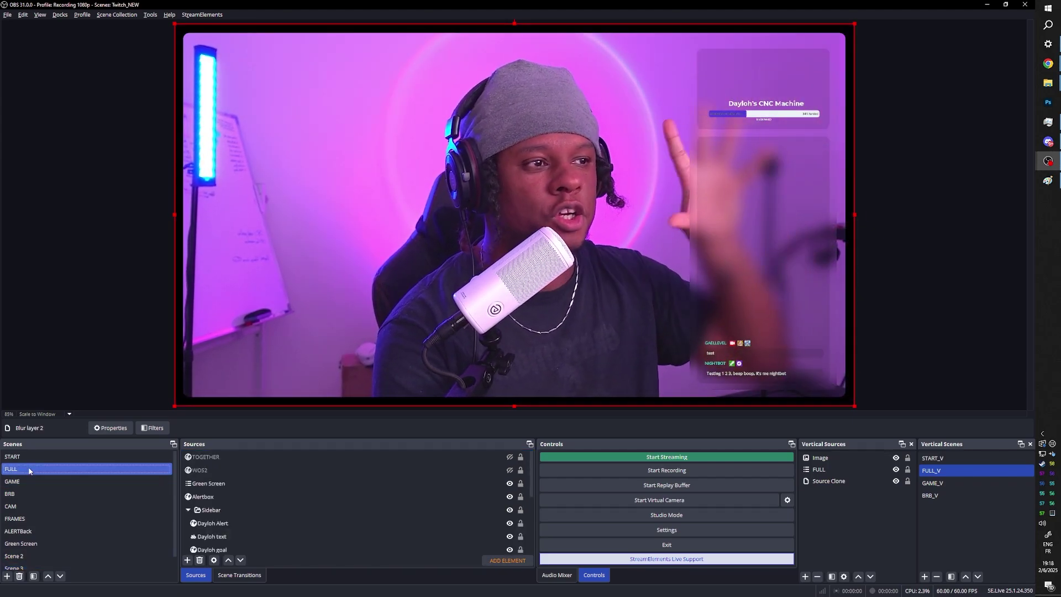
click(15, 567)
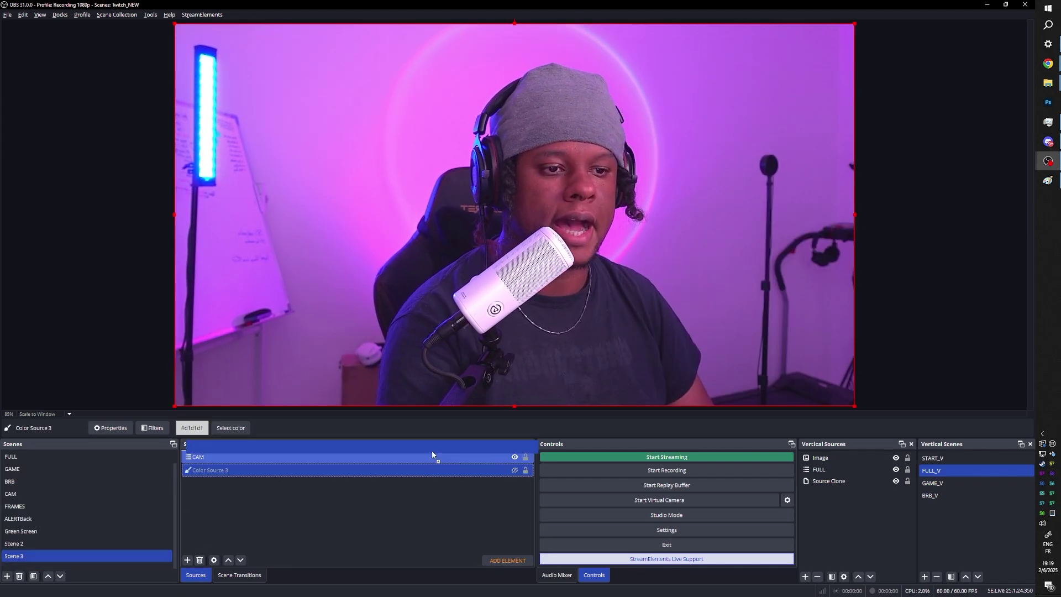
Show Color Source 3 above CAM and add an Advanced Mask effect filter to it
click(514, 457)
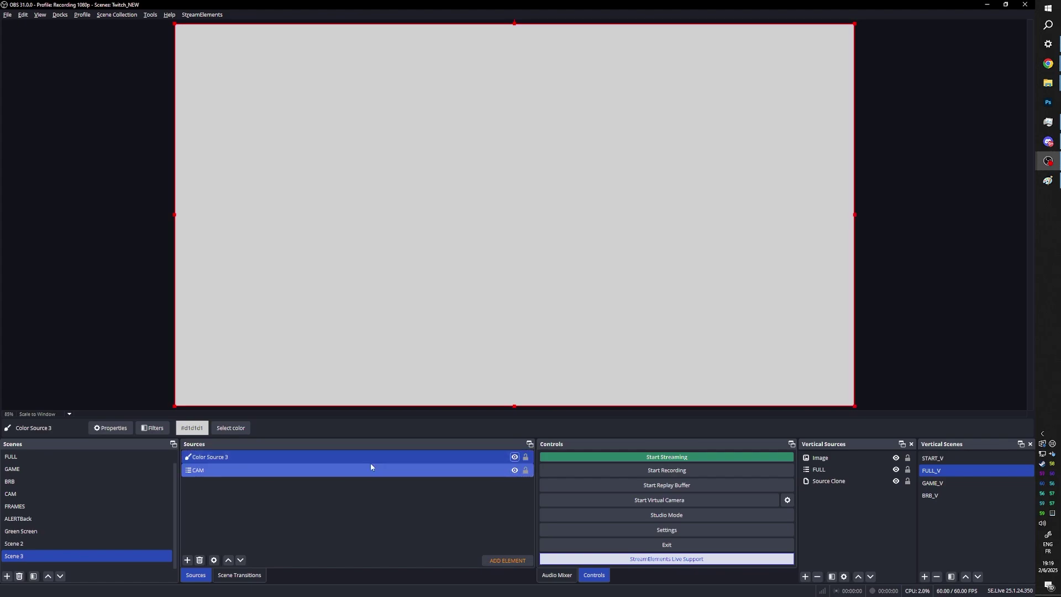
click(154, 428)
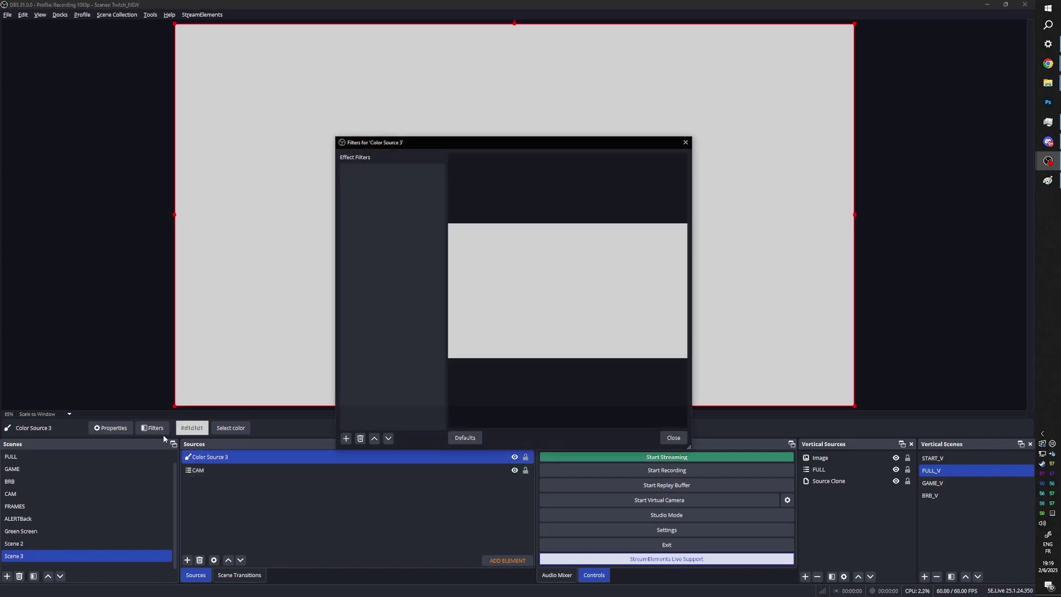
click(346, 440)
click(377, 155)
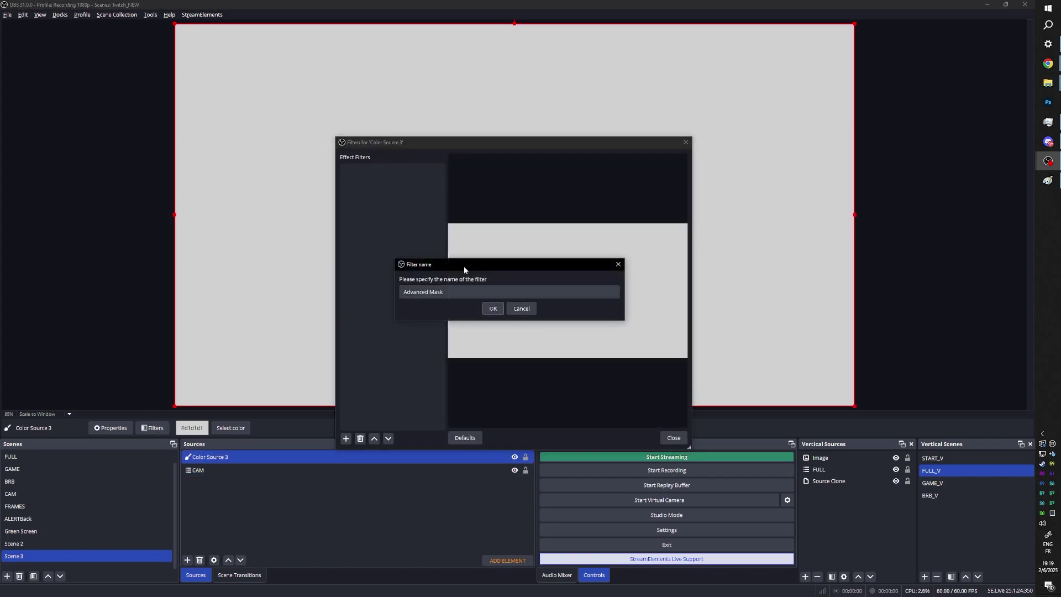
click(492, 310)
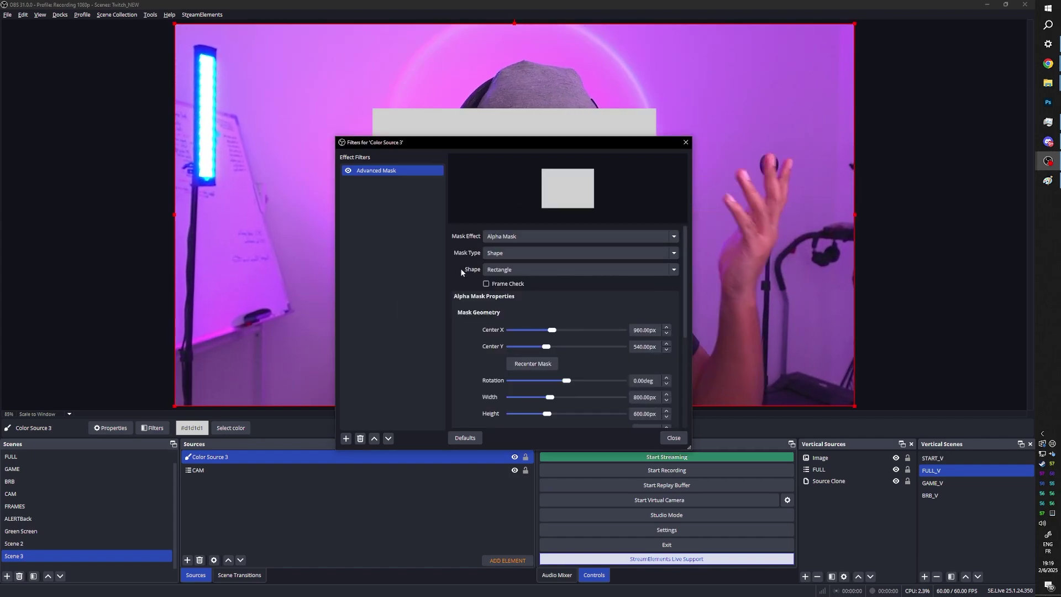
Shape the rectangle mask with a uniform corner radius of 103 px, centre X 1627 px, width about 519 px and height 1022 px
drag(486, 142, 233, 137)
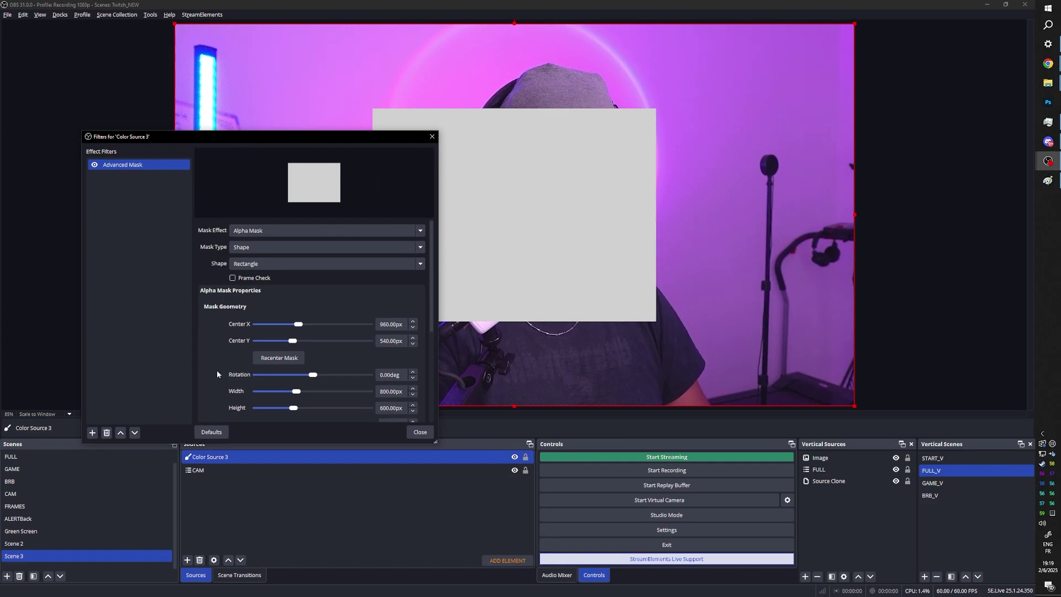
scroll(215, 360, down, 3)
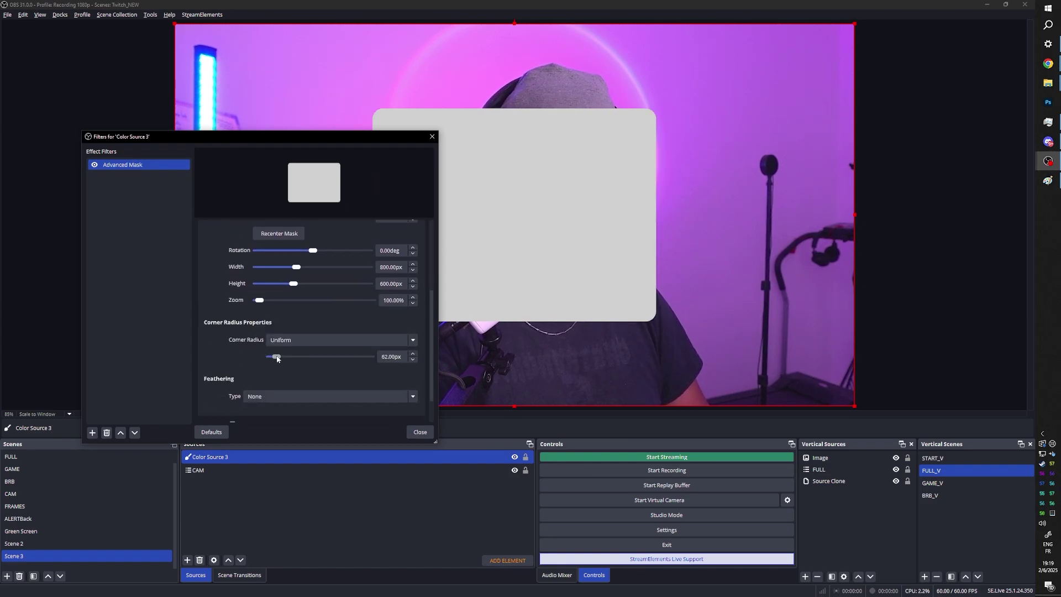
scroll(210, 289, up, 2)
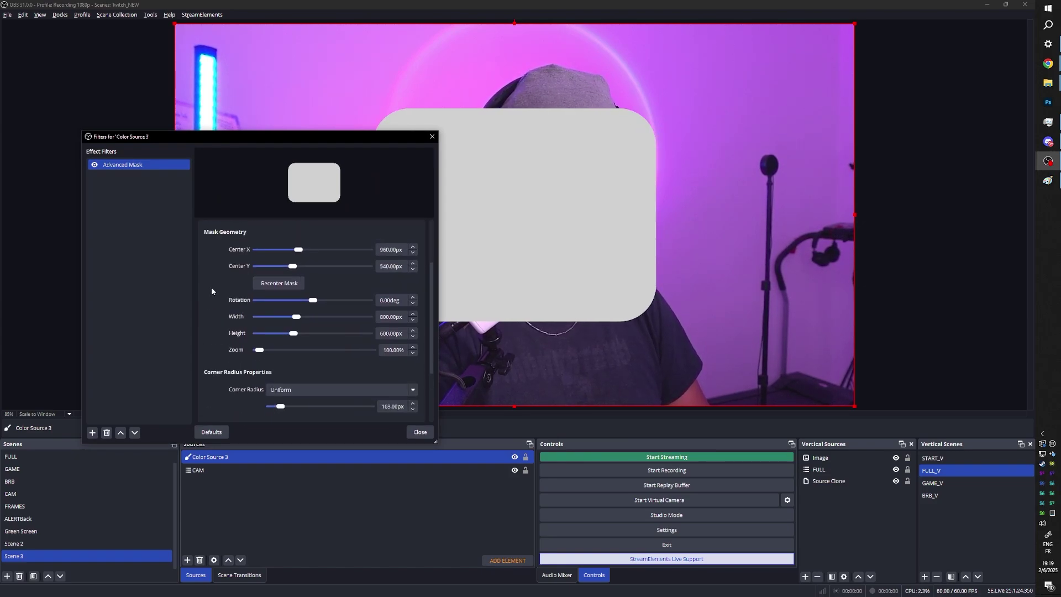
drag(299, 249, 306, 249)
drag(301, 316, 299, 334)
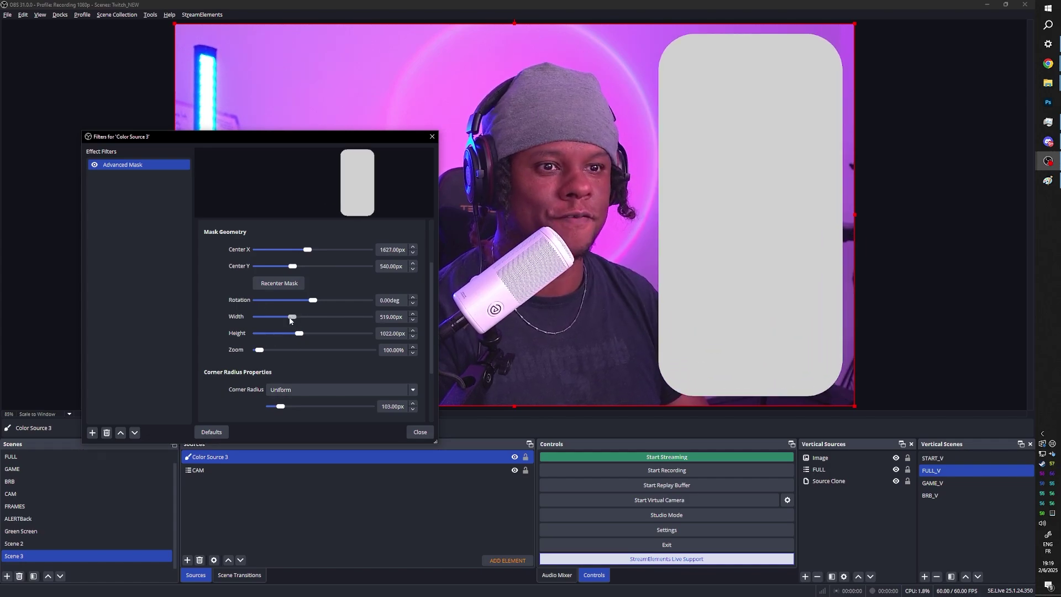
click(417, 433)
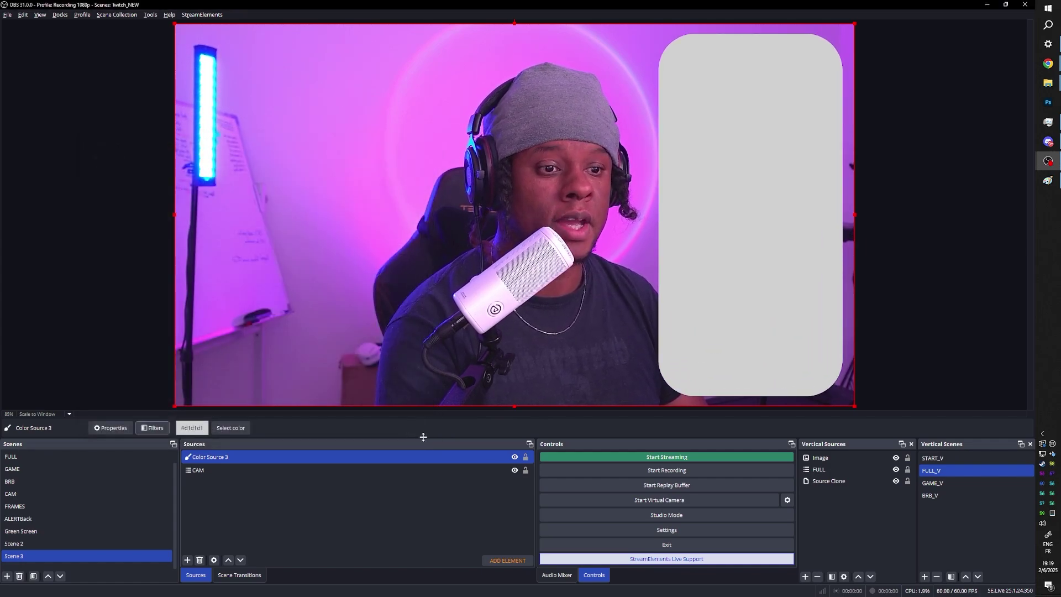
Hide Color Source 3 and add a new Source Clone of the camera to Scene 3
click(514, 457)
click(320, 491)
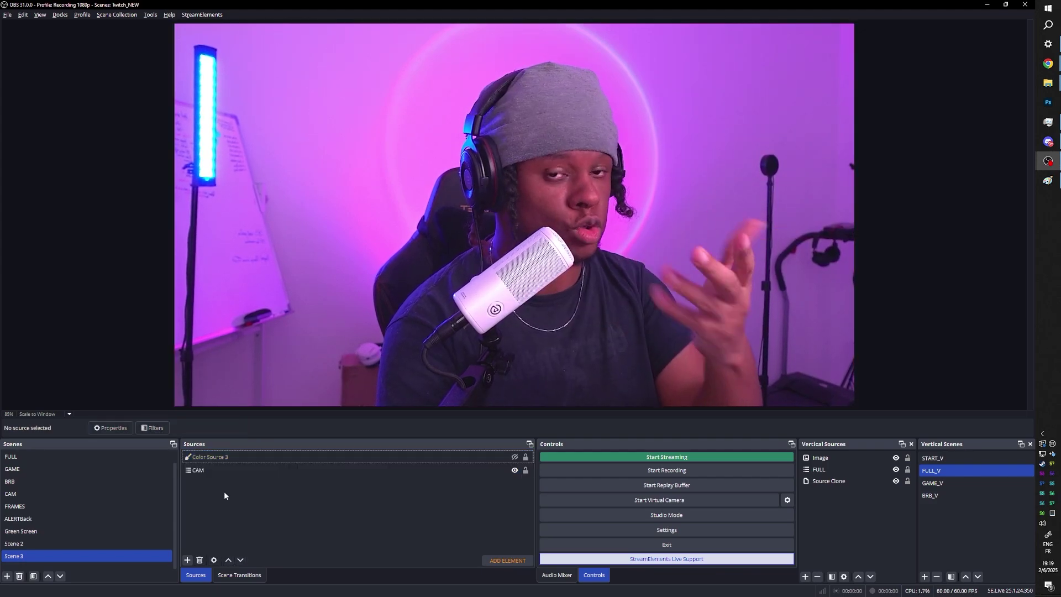
click(188, 561)
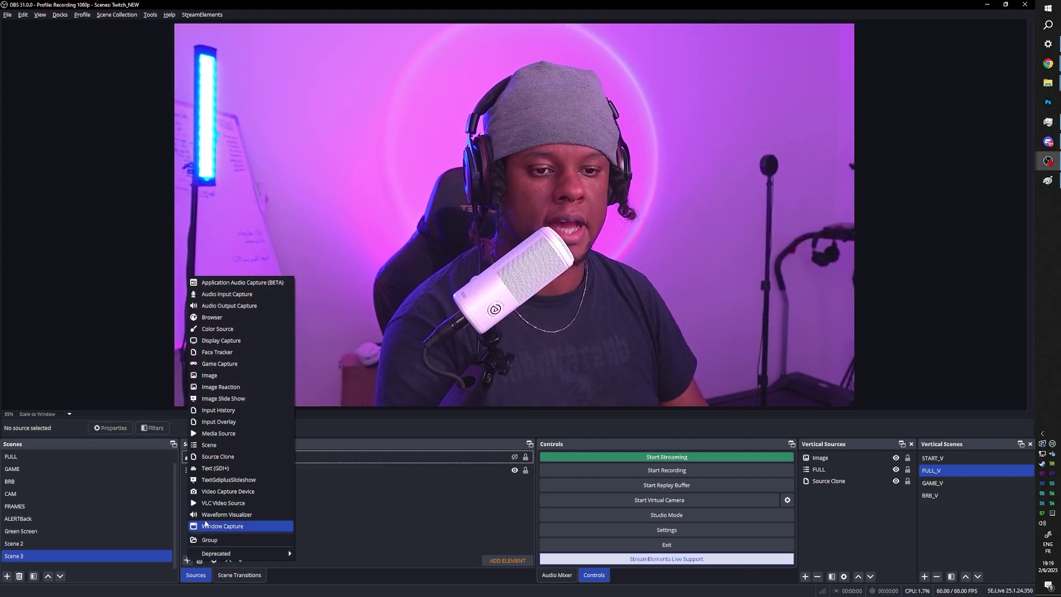
click(237, 466)
click(538, 352)
click(529, 319)
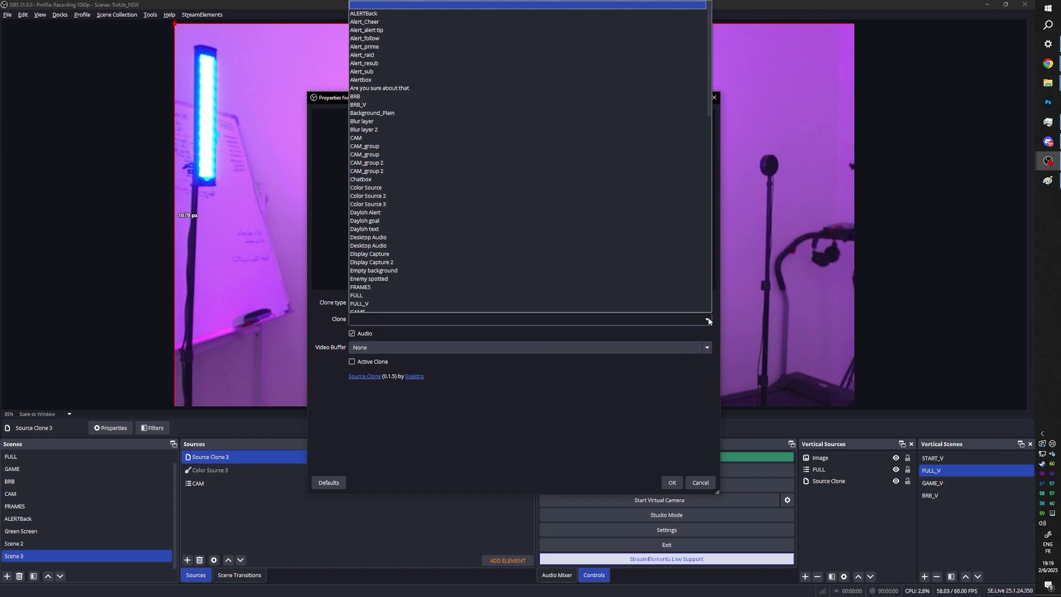
click(468, 88)
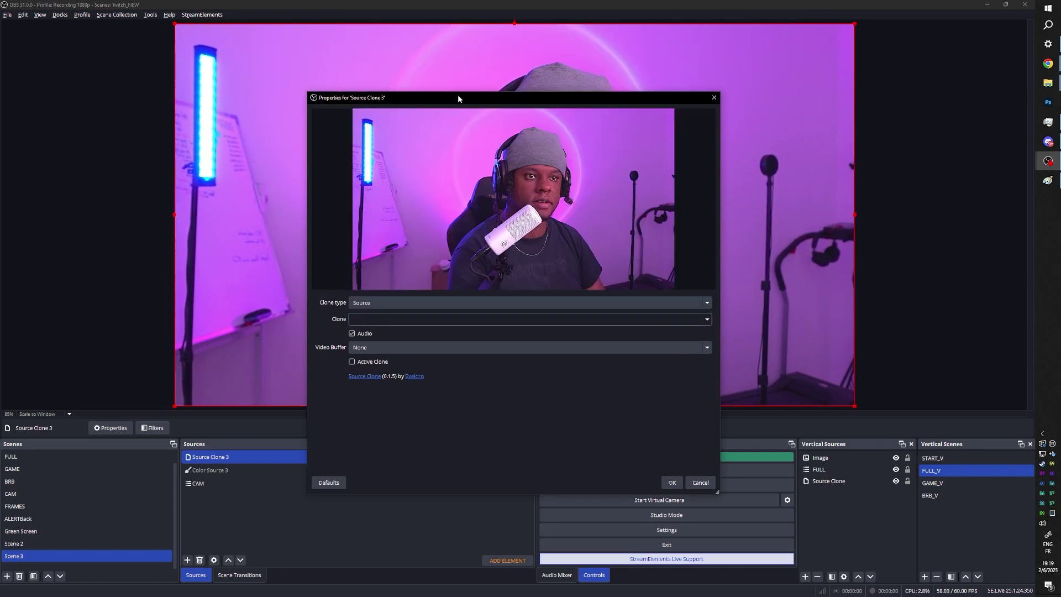
click(672, 483)
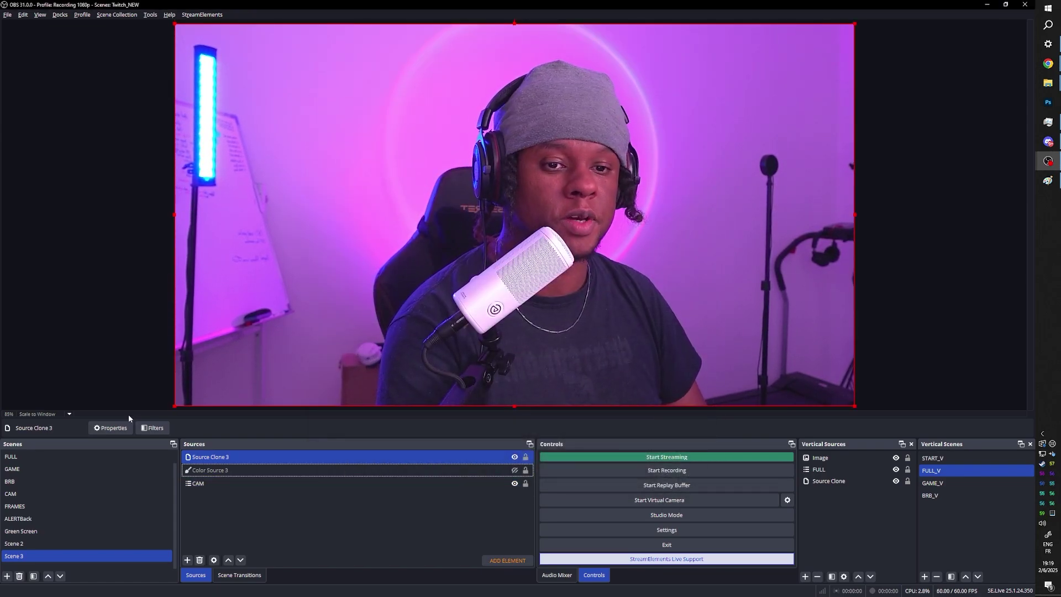
Add an Advanced Mask effect filter to Source Clone 3
click(152, 428)
click(346, 438)
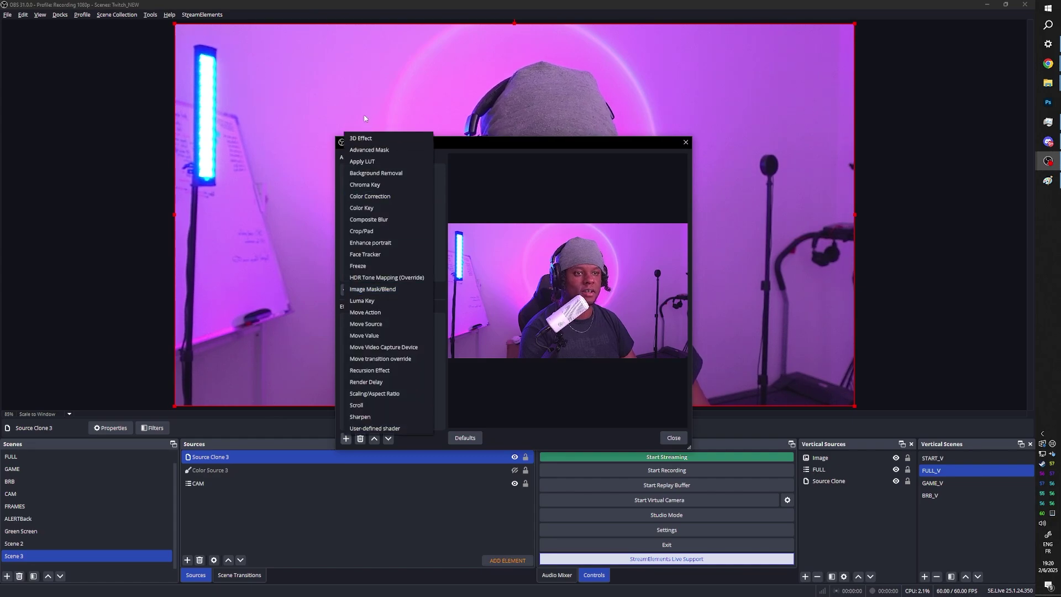
click(376, 150)
click(492, 306)
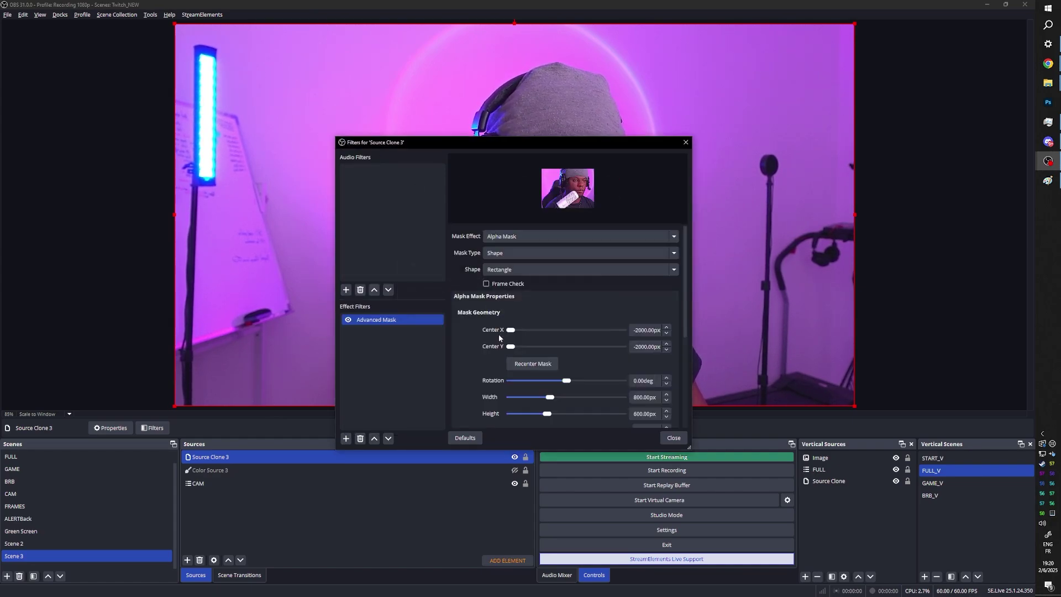
Set the clone's mask type to Source and use Color Source 3 as the mask
click(674, 256)
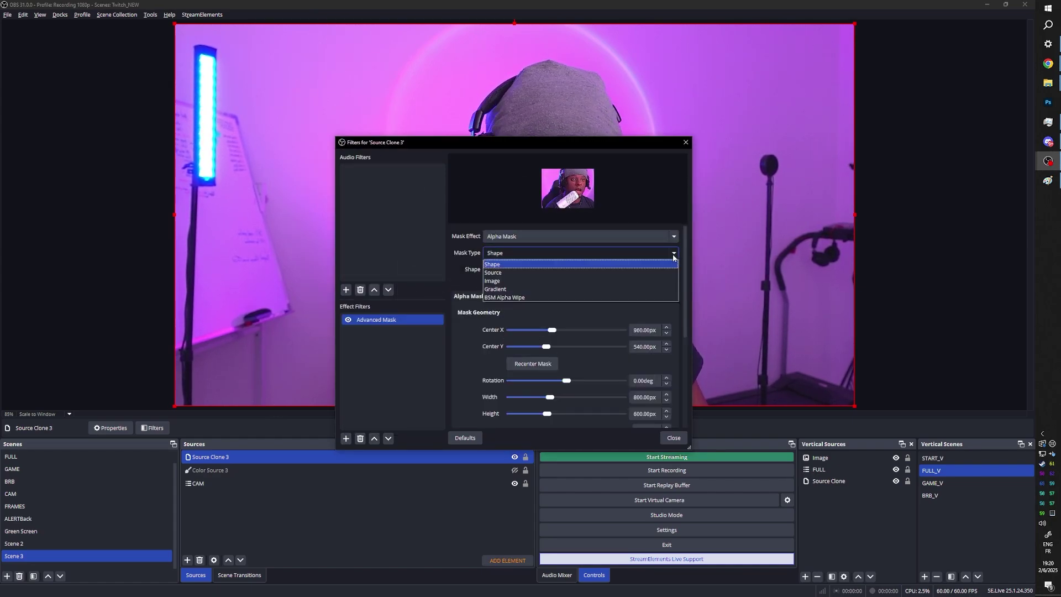
click(555, 273)
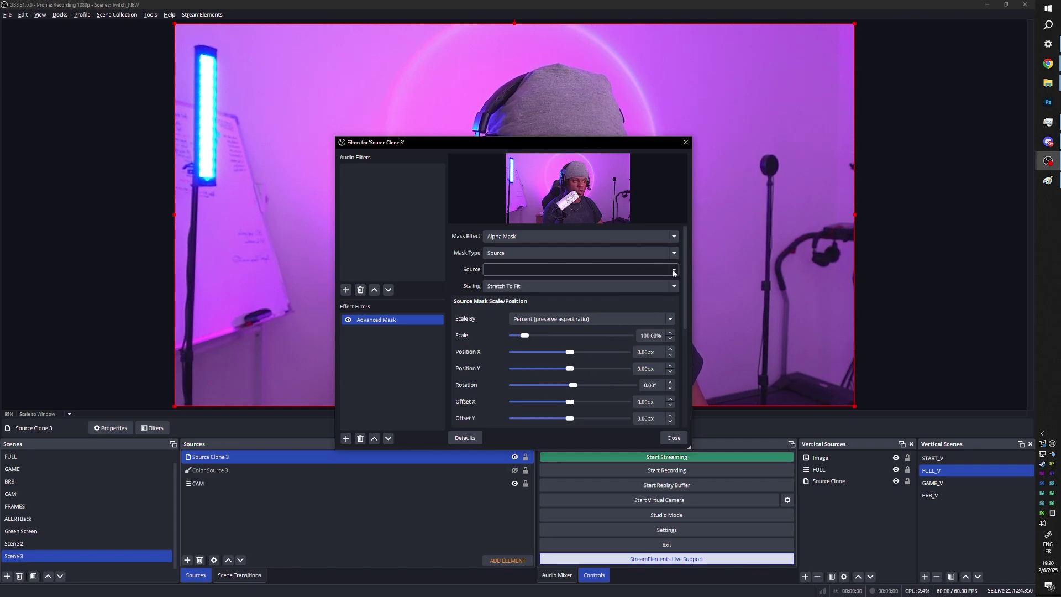
click(674, 270)
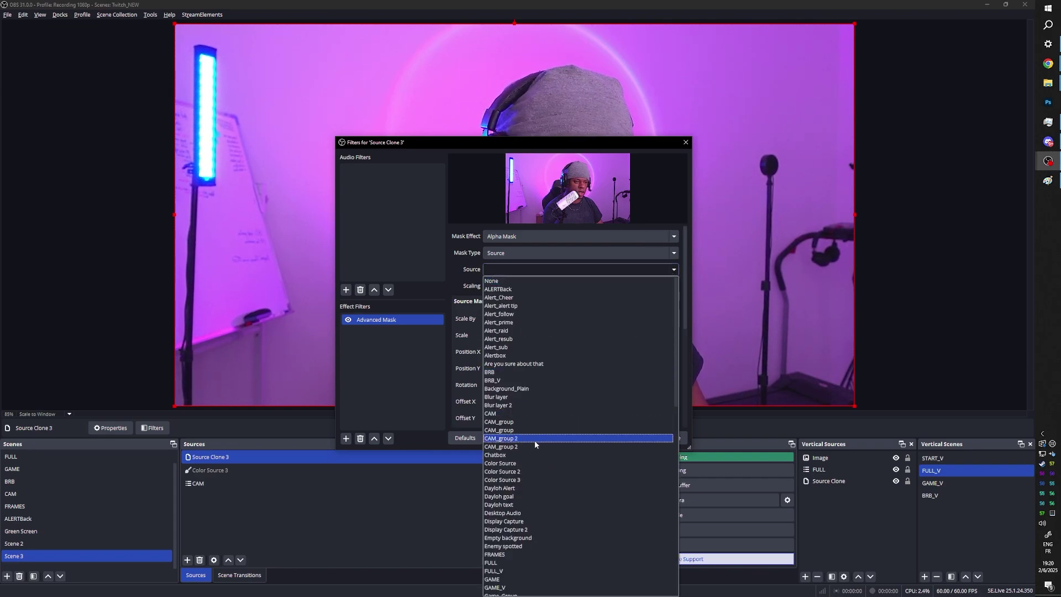
click(516, 481)
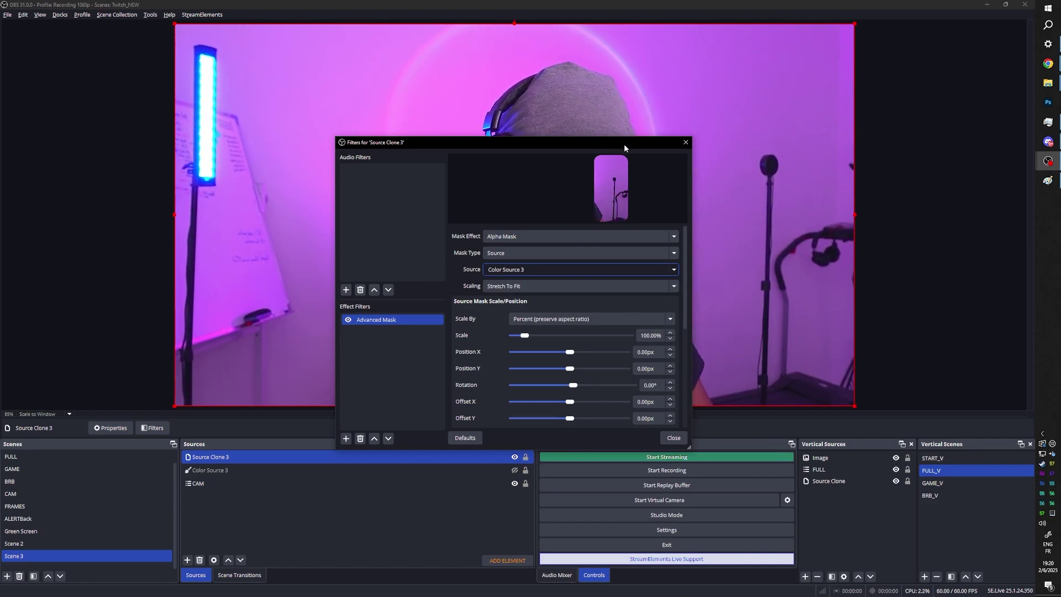
drag(624, 143, 571, 124)
Try darkening the masked clone with a Color Correction filter at brightness -0.2088, and remove that filter
click(289, 415)
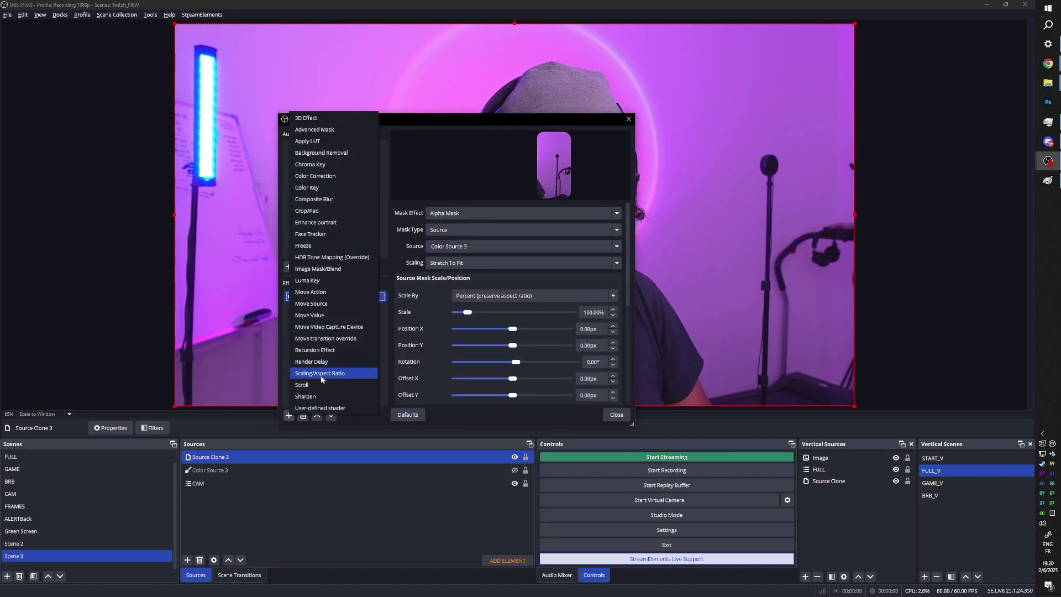
click(319, 176)
click(426, 286)
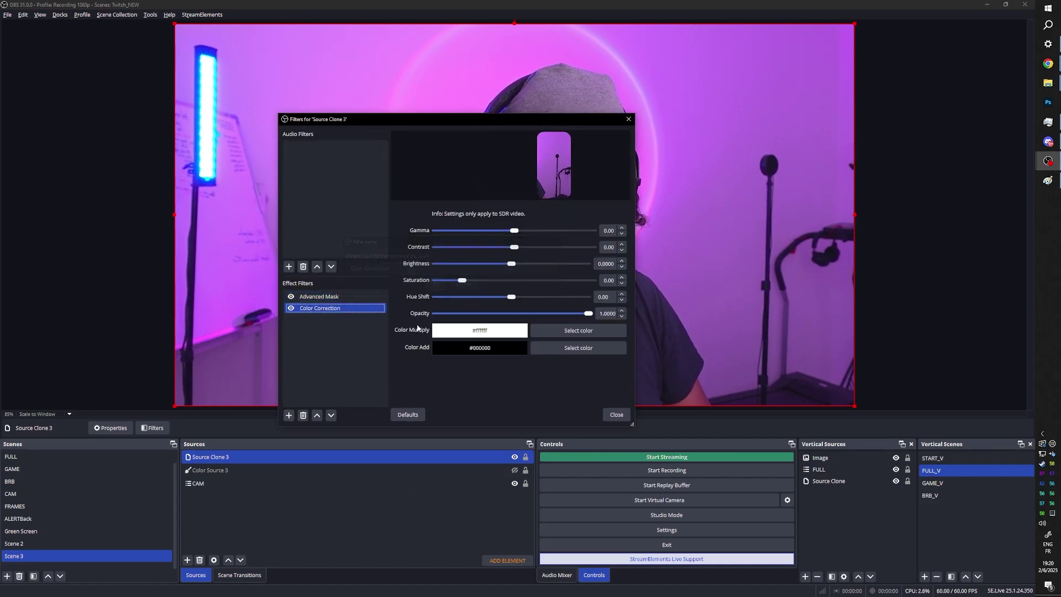
mouse_move(466, 283)
mouse_down()
mouse_move(594, 280)
mouse_move(362, 291)
mouse_up()
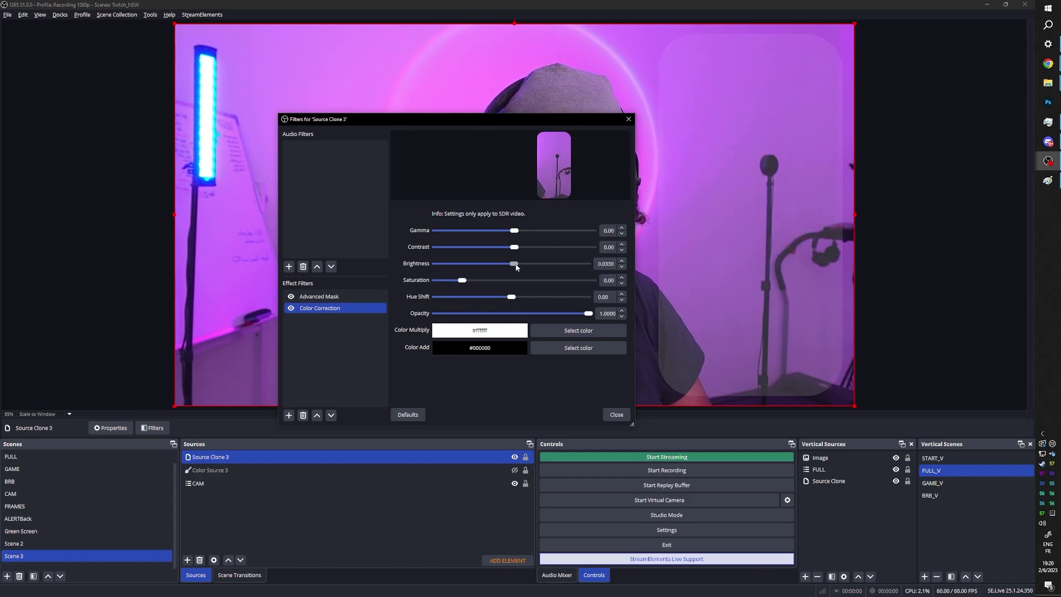
drag(436, 280, 496, 268)
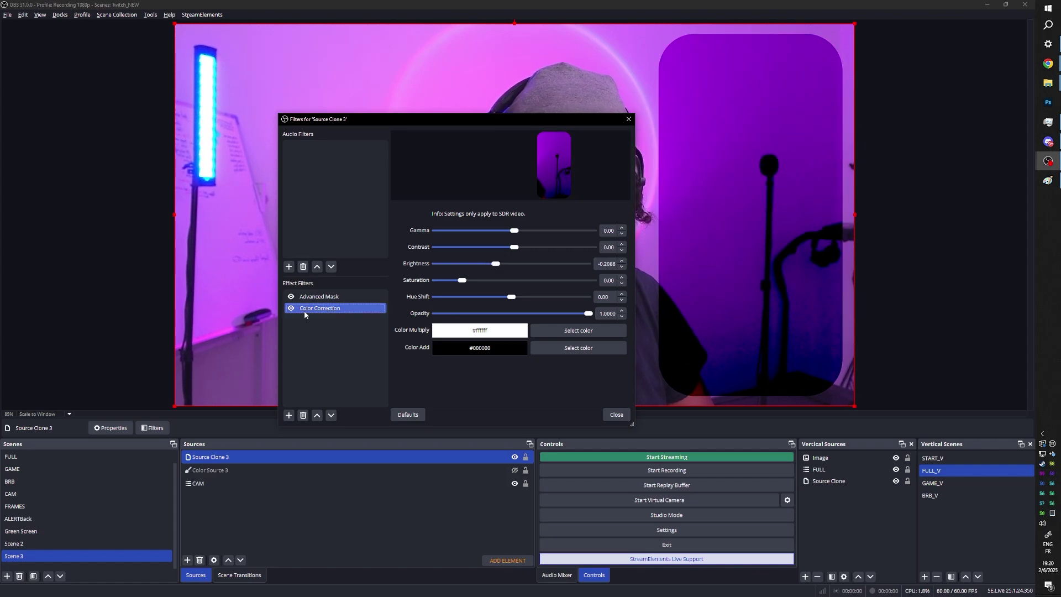
click(303, 415)
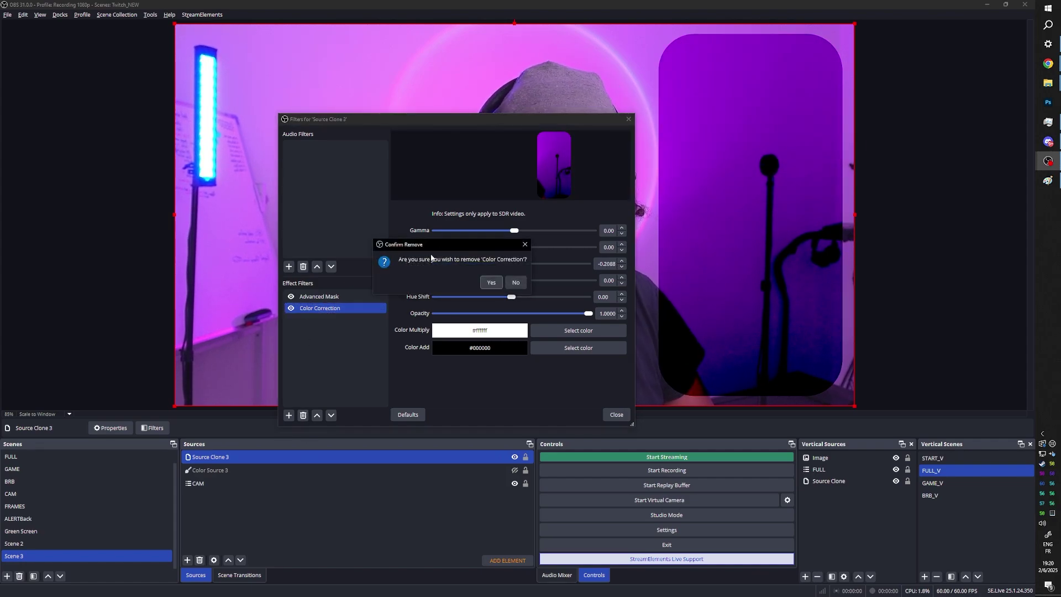
click(491, 282)
Switch to Chrome and bring up the Composite Blur plugin page on the OBS forums
click(289, 415)
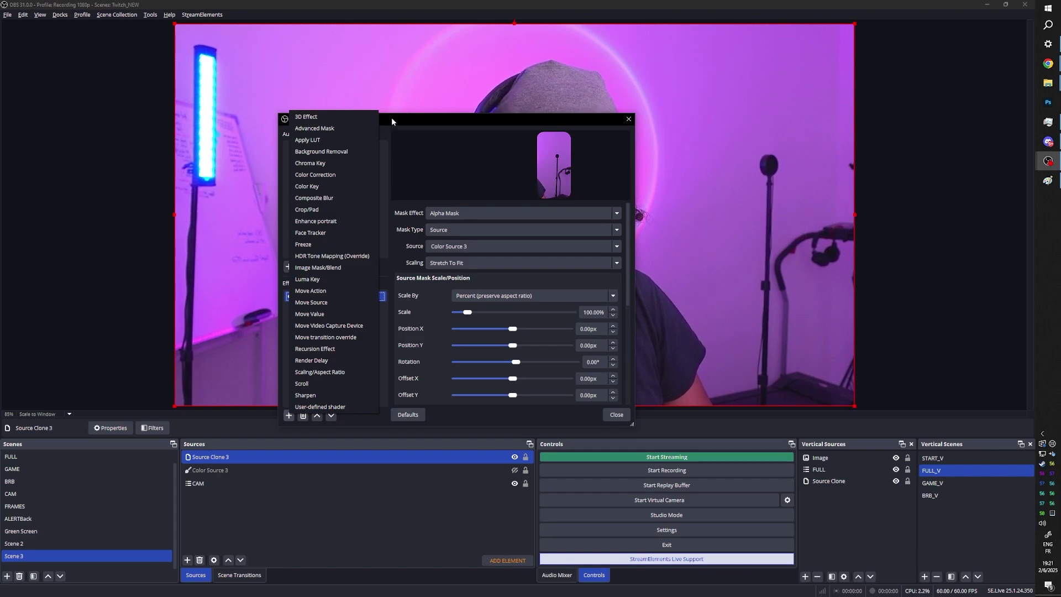
click(940, 73)
mouse_move(1047, 65)
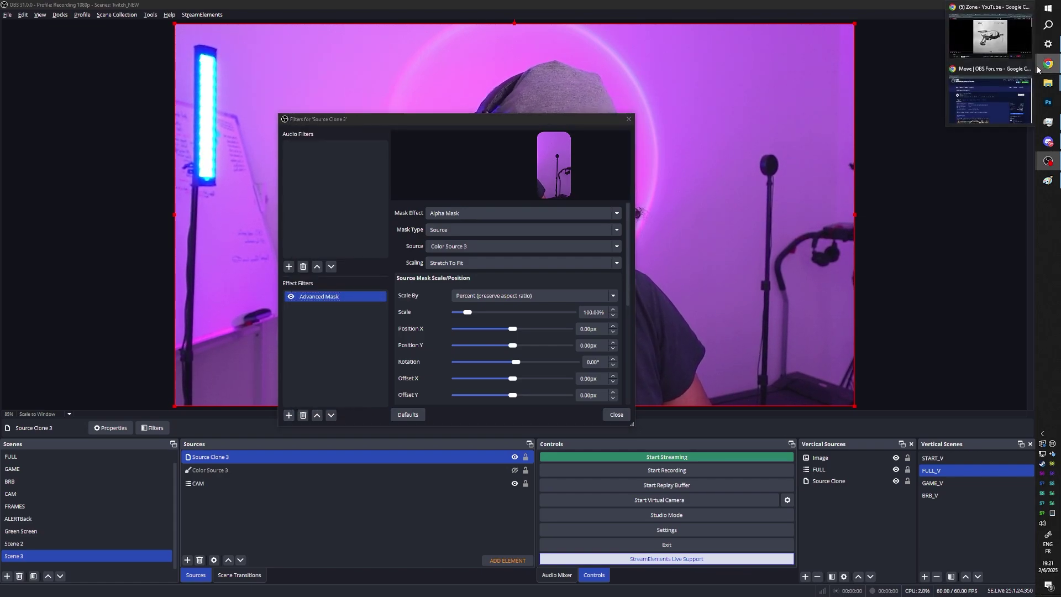
click(989, 36)
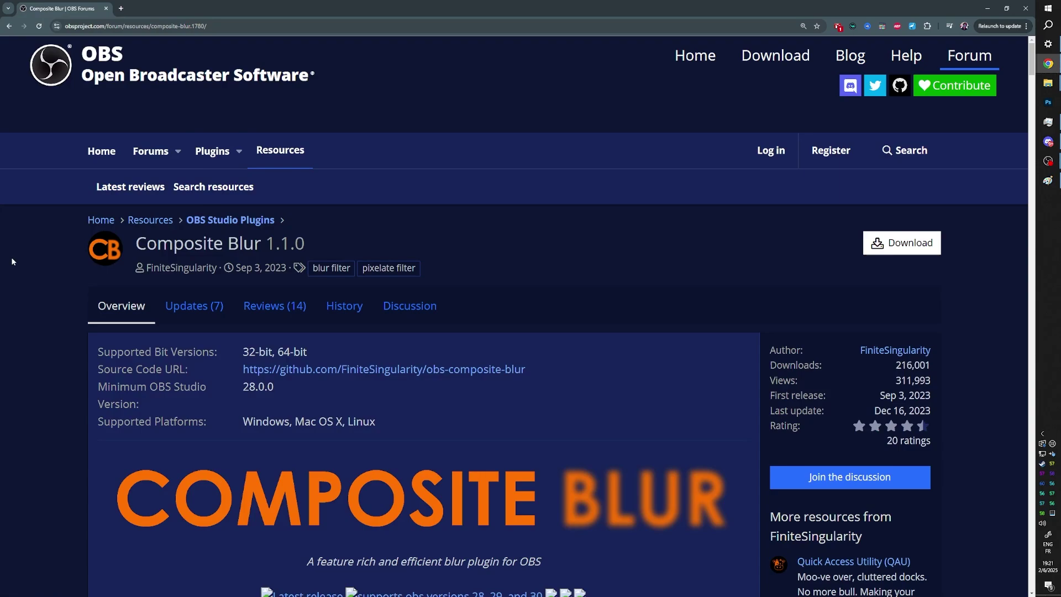
Switch back to OBS and add a Composite Blur filter with radius 12.40 to Source Clone 3, ordered above its Advanced Mask
scroll(11, 256, down, 5)
scroll(11, 253, up, 5)
key(alt+Tab)
click(288, 417)
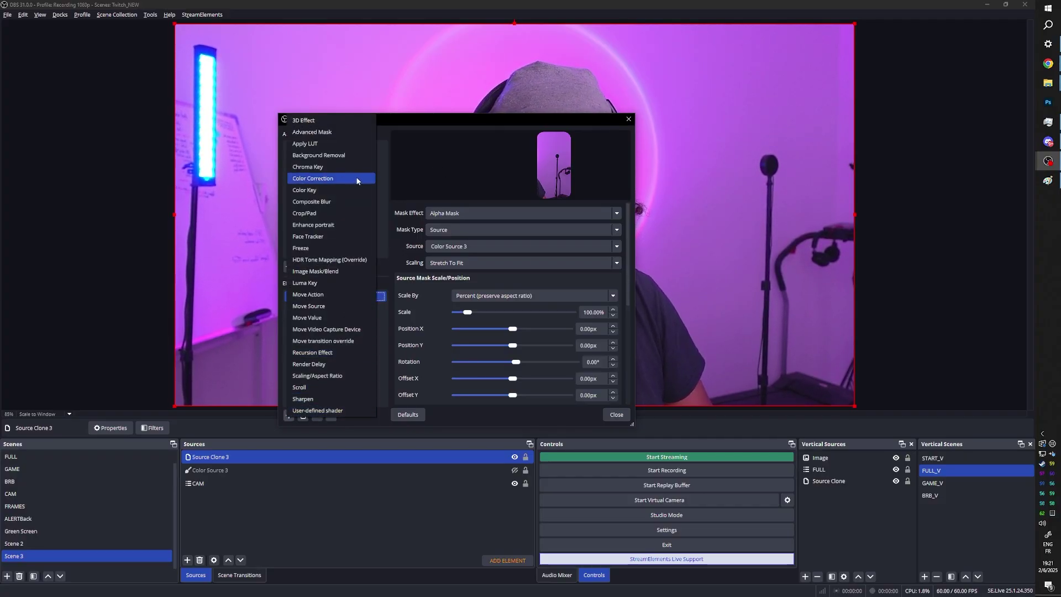
click(313, 204)
click(431, 286)
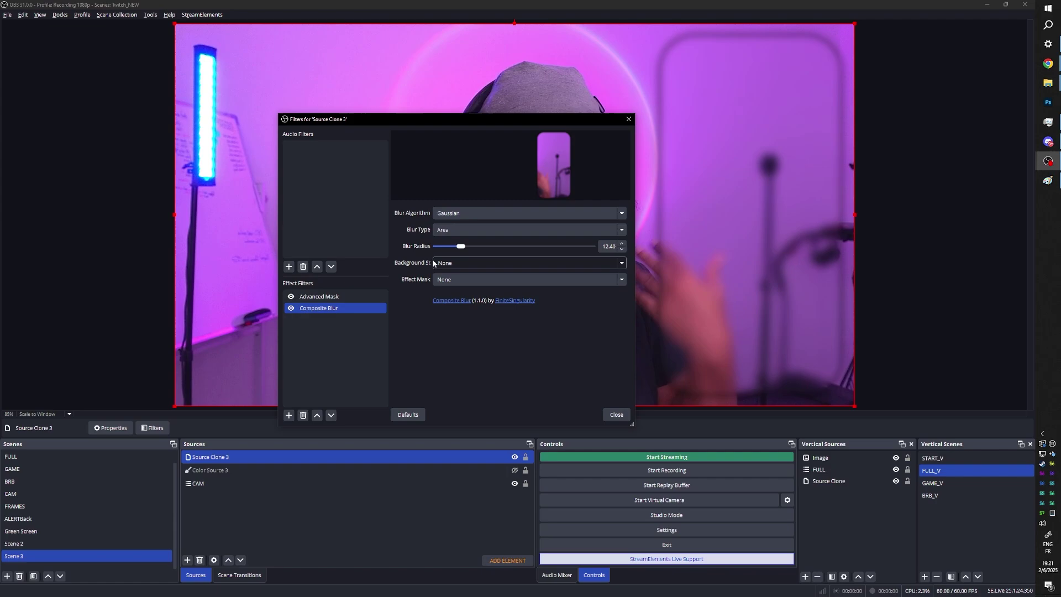
click(318, 416)
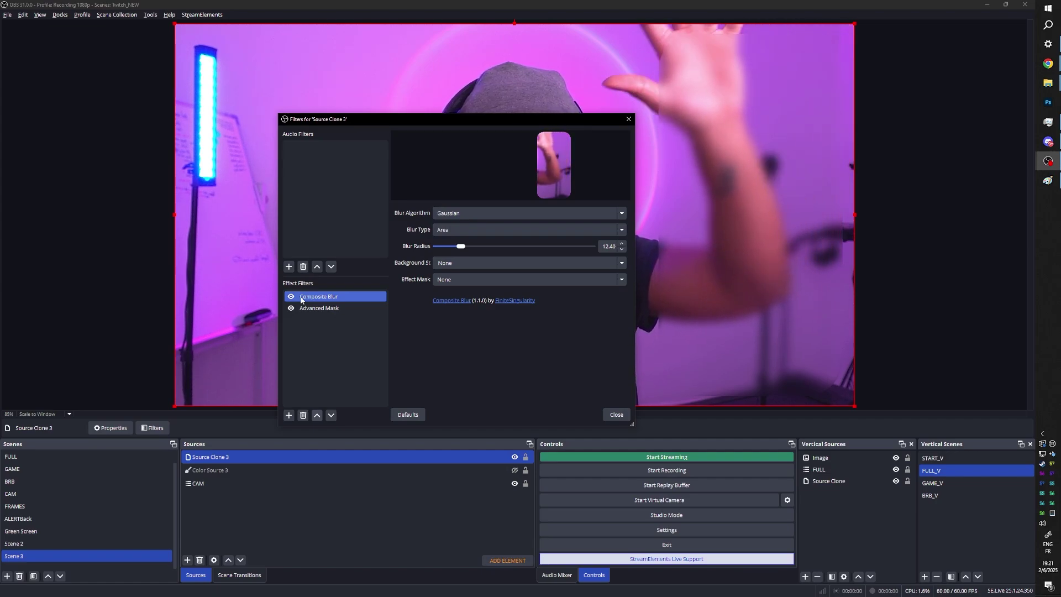
click(616, 414)
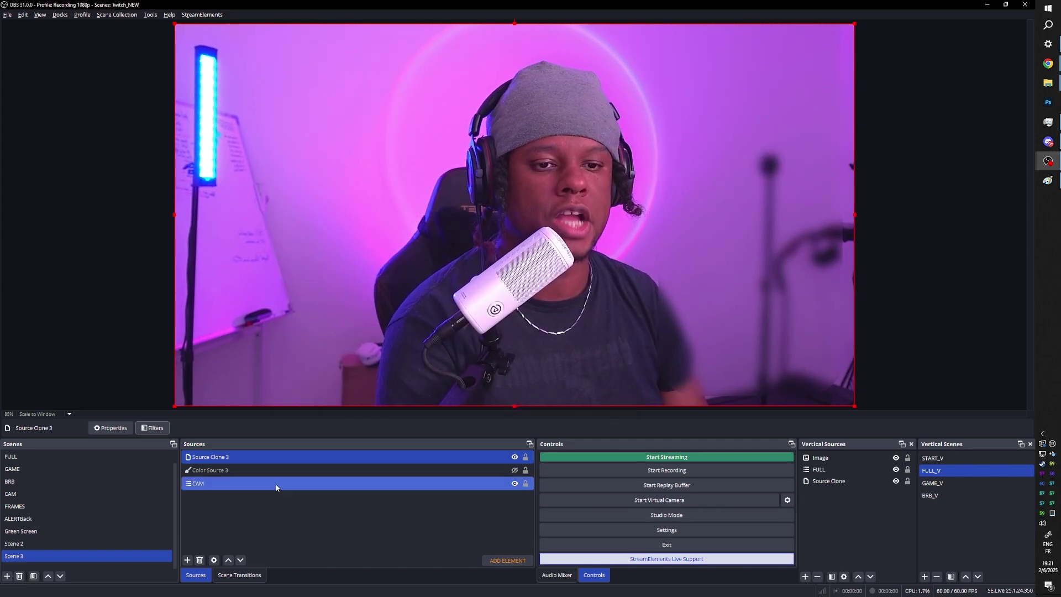
Try sliding Color Source 3's mask across the frame by changing its Center X to about 341 px and 1970 px
click(483, 470)
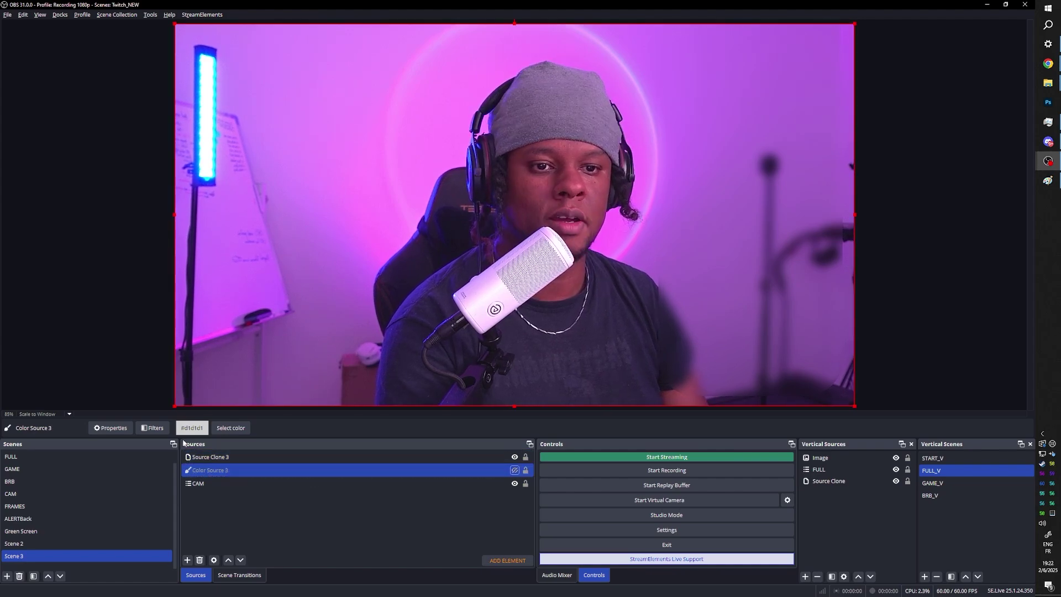
click(157, 430)
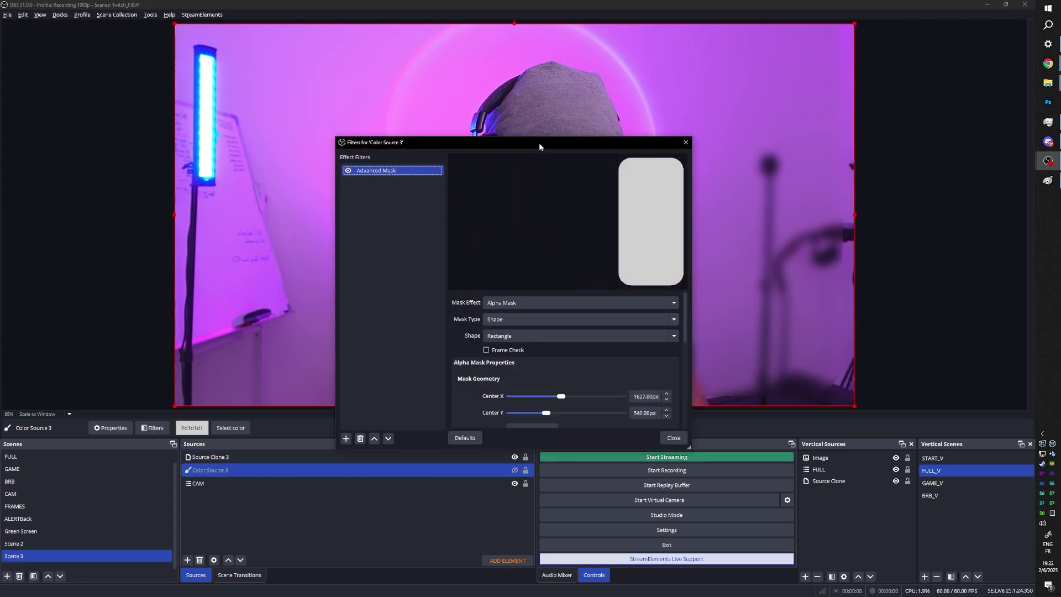
drag(539, 142, 162, 107)
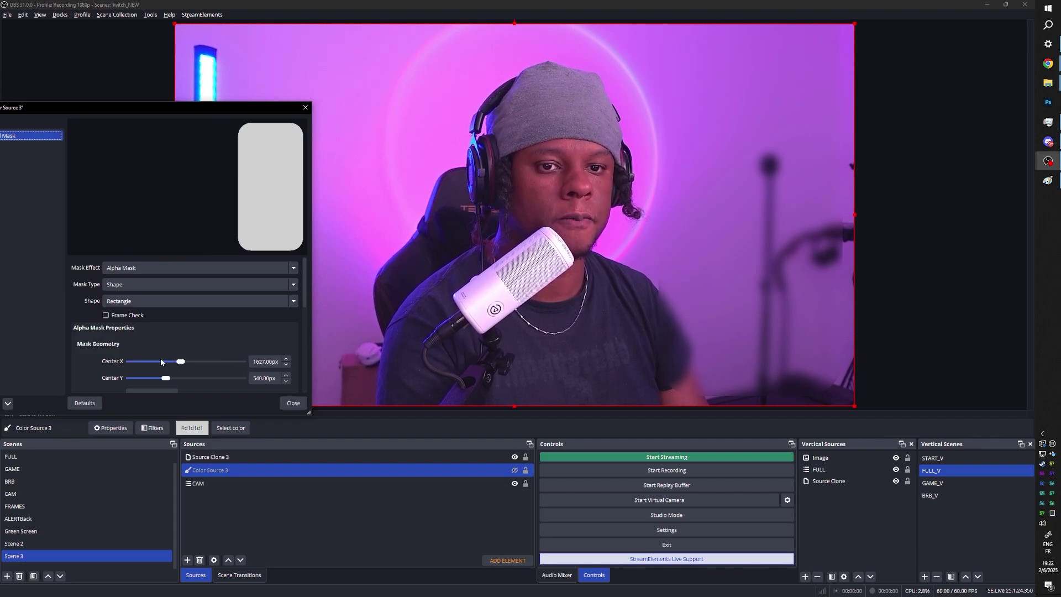
drag(181, 362, 164, 365)
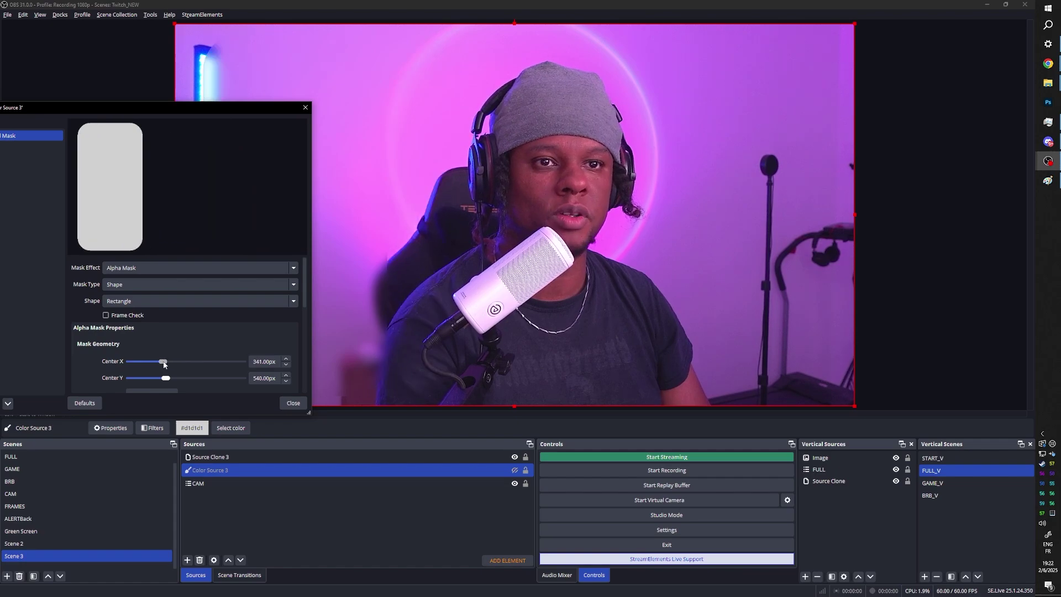
drag(168, 105, 164, 322)
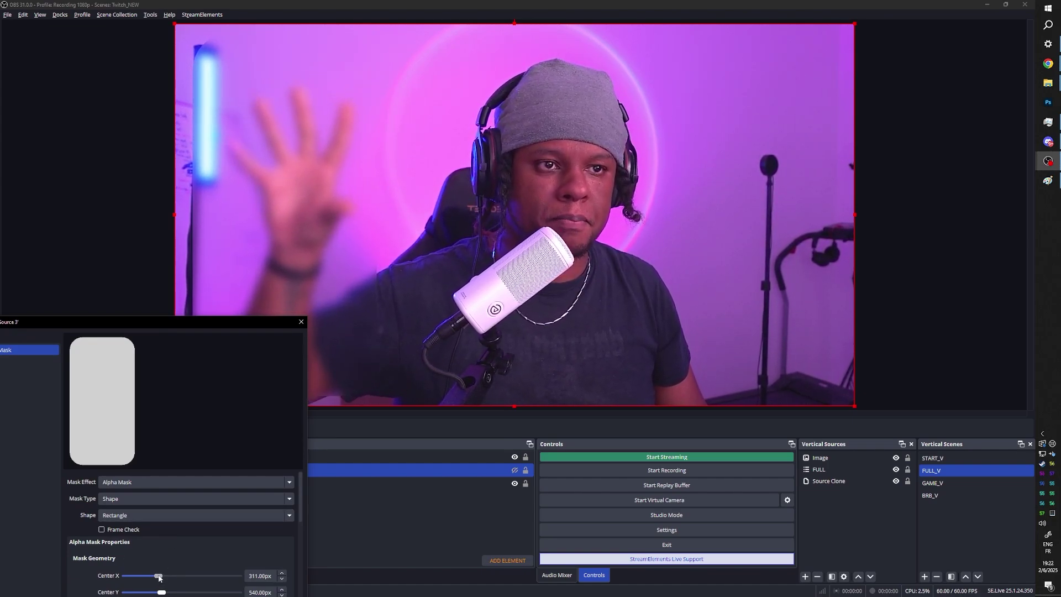
drag(159, 577, 182, 579)
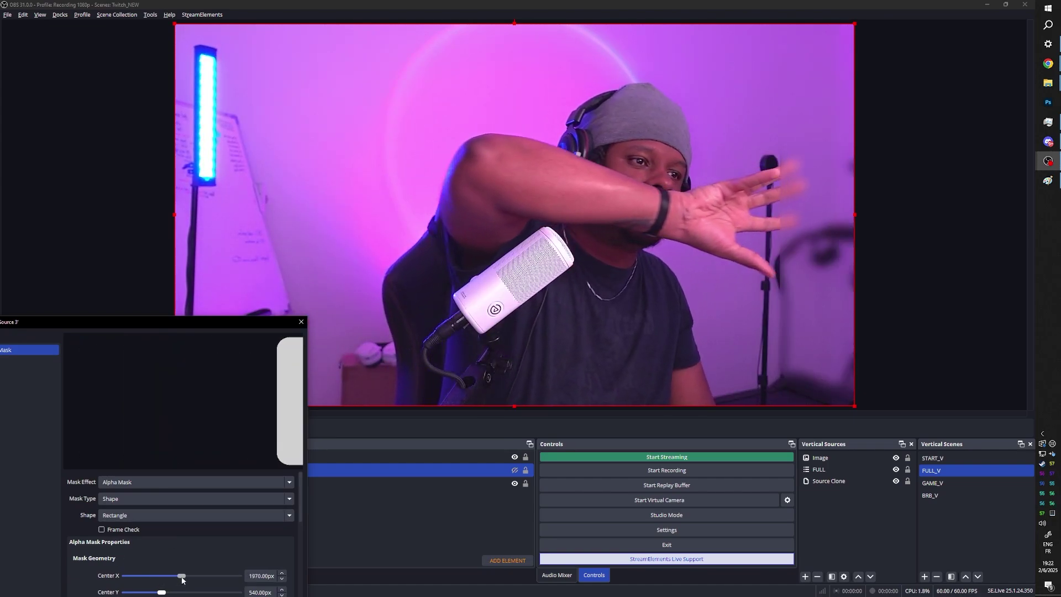
key(Escape)
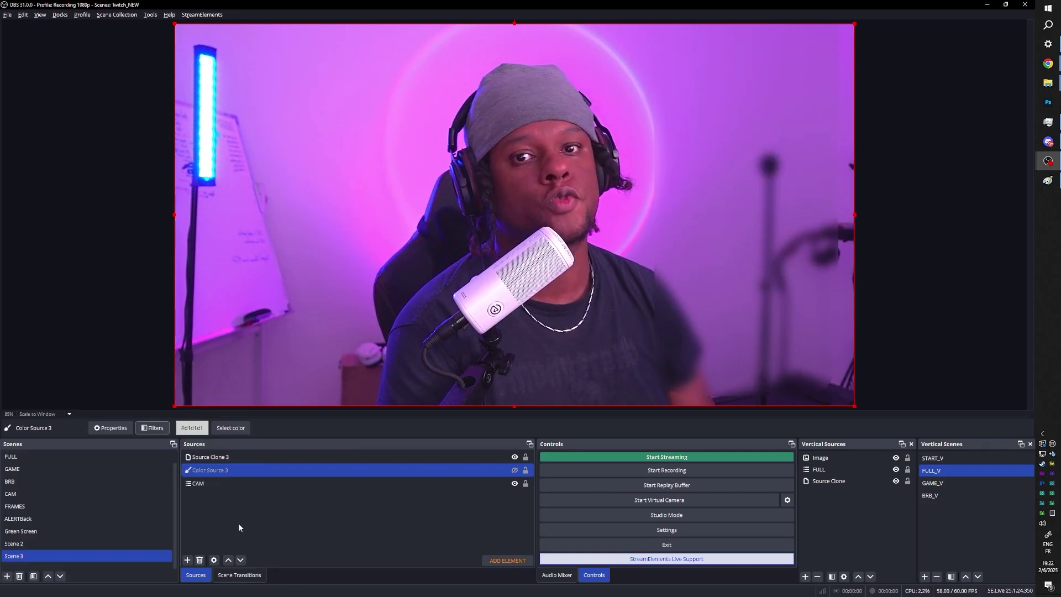
Add a new purple Color Source to Scene 3
click(220, 529)
click(187, 560)
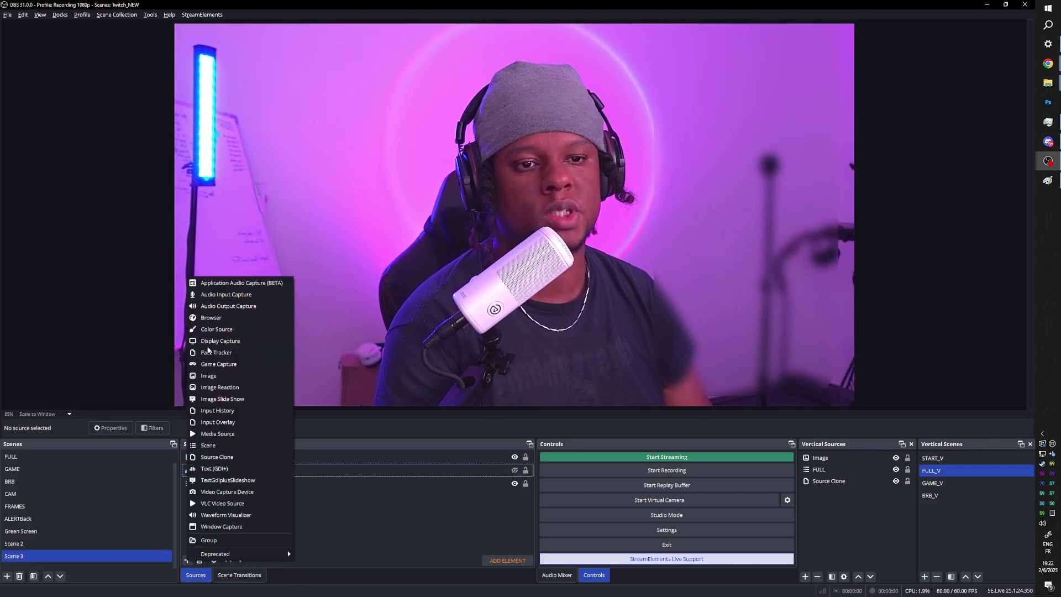
click(221, 331)
click(544, 349)
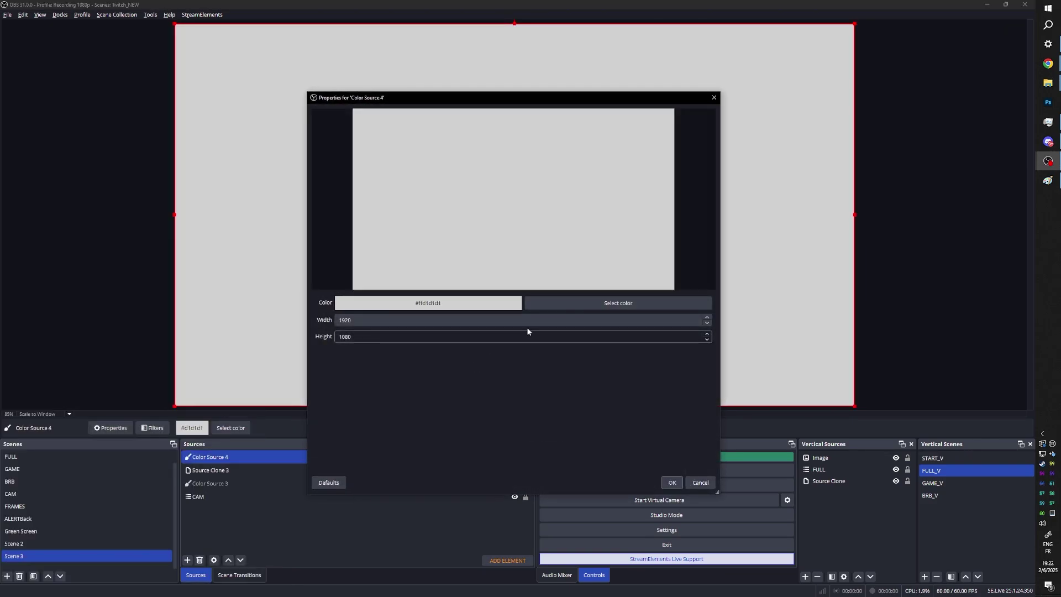
click(577, 310)
click(442, 232)
click(571, 386)
click(672, 482)
Add an Advanced Mask filter to Color Source 4 and shape it into a slim rounded rectangle 800 px wide
click(157, 428)
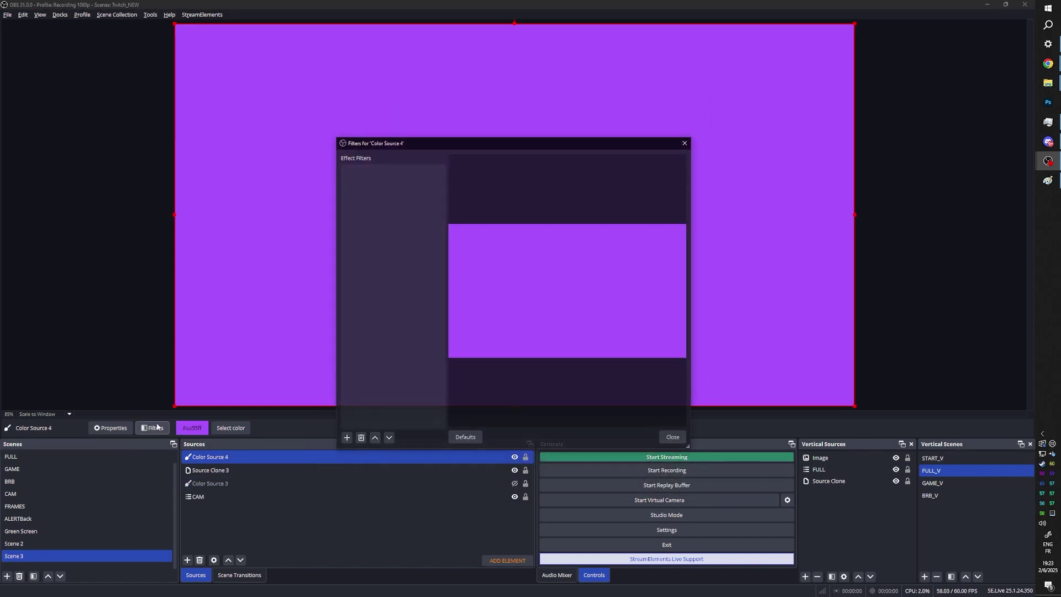
click(346, 439)
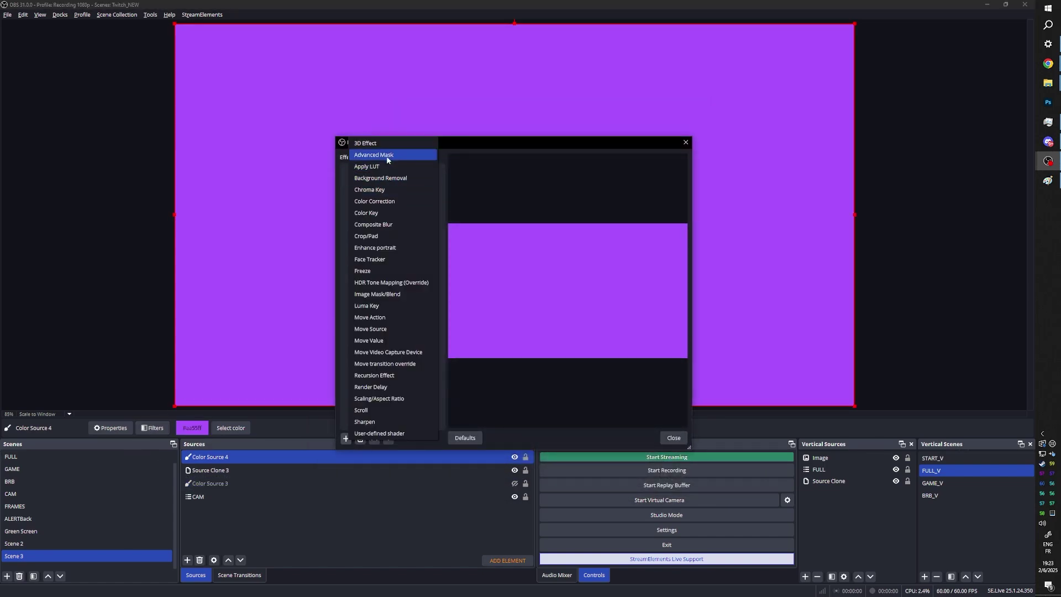
click(387, 156)
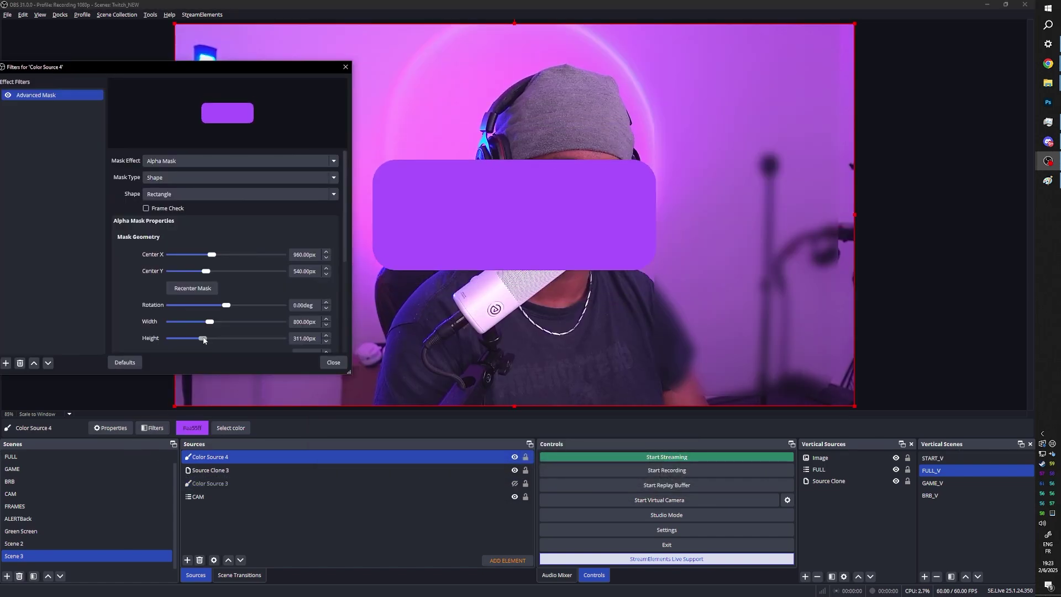
drag(206, 338, 200, 339)
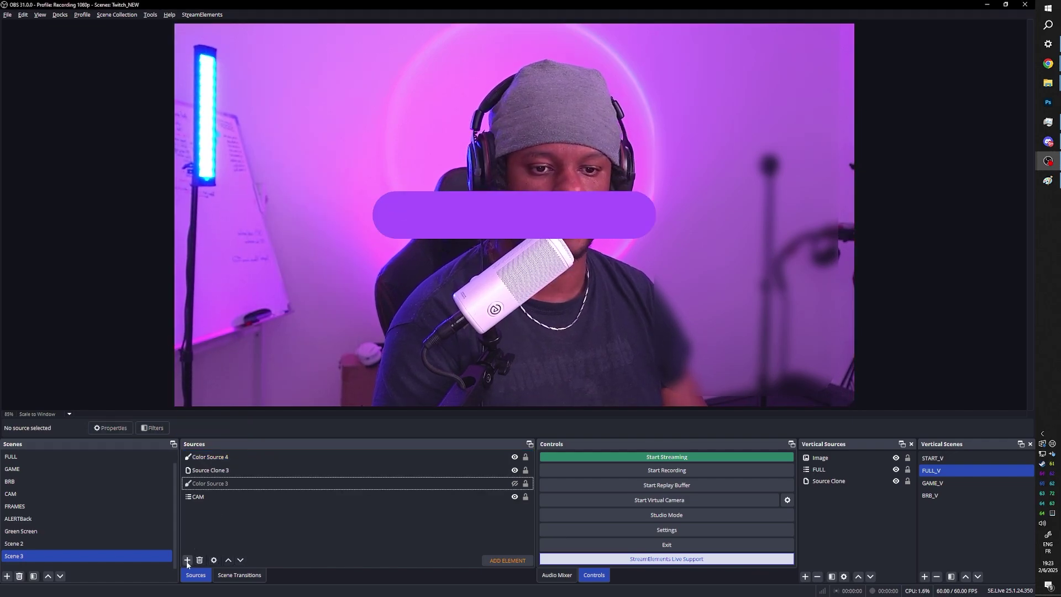
Add a text source with the streamer's channel name in a bold blocky font and place it over the purple bar
click(186, 560)
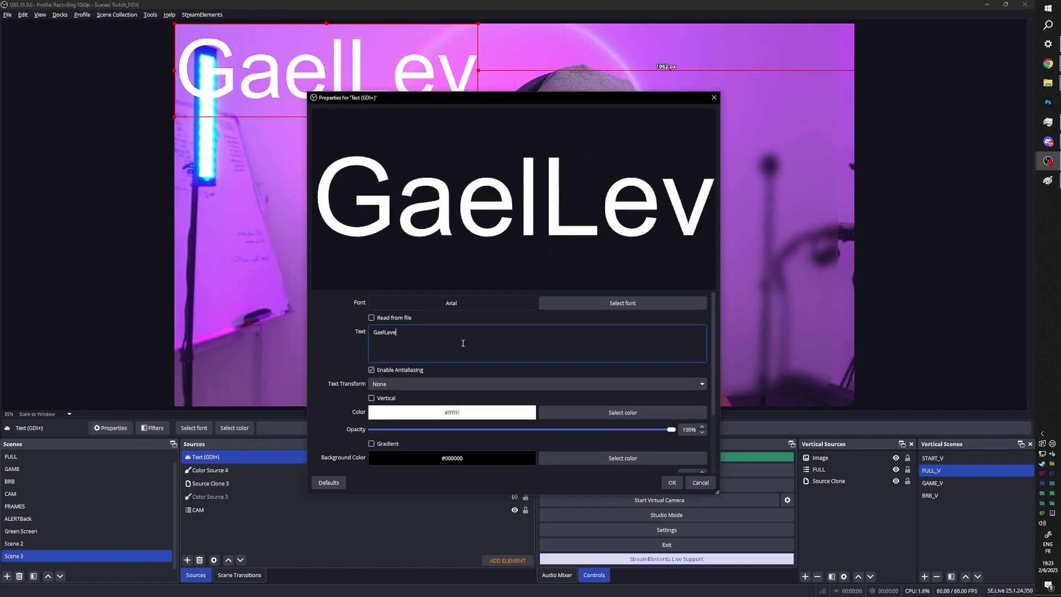
text(elLevel)
click(635, 305)
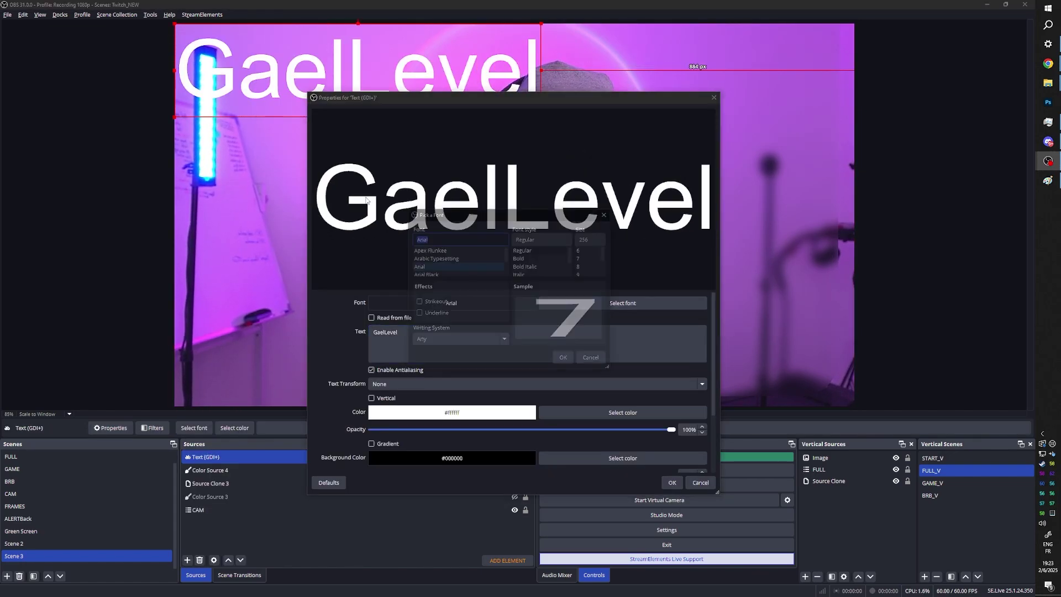
click(564, 360)
click(671, 483)
drag(291, 48, 419, 195)
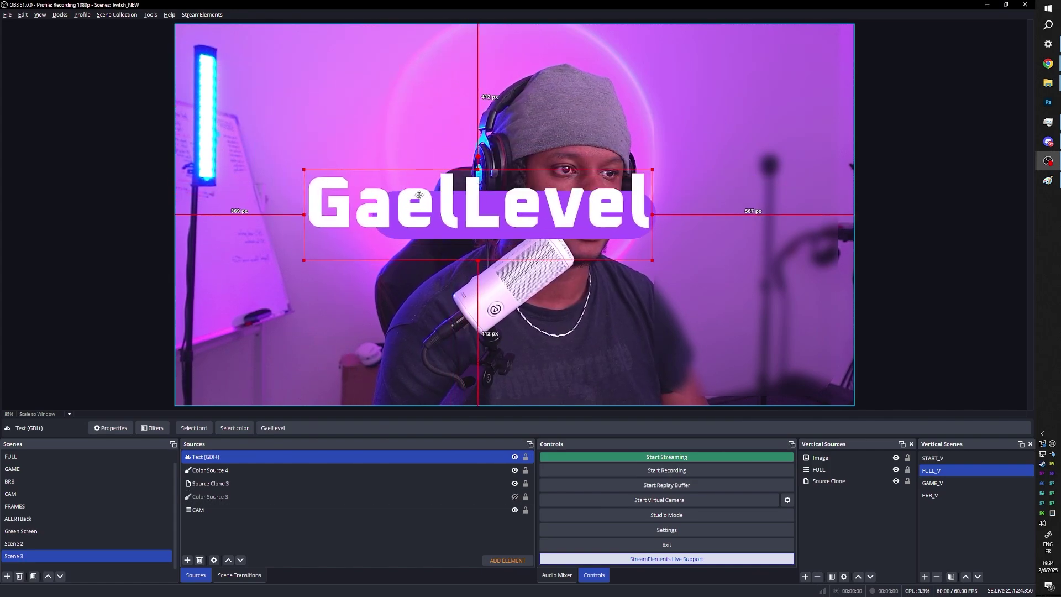
Add an image source using twitch black.png and place the logo on the purple bar in front of the channel name
click(543, 351)
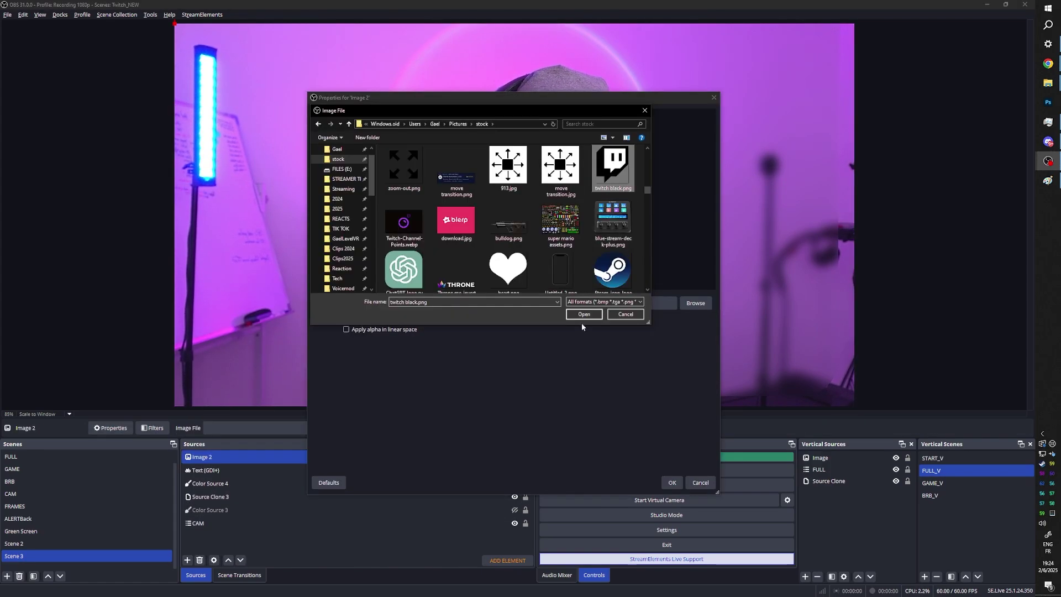
click(584, 314)
click(672, 483)
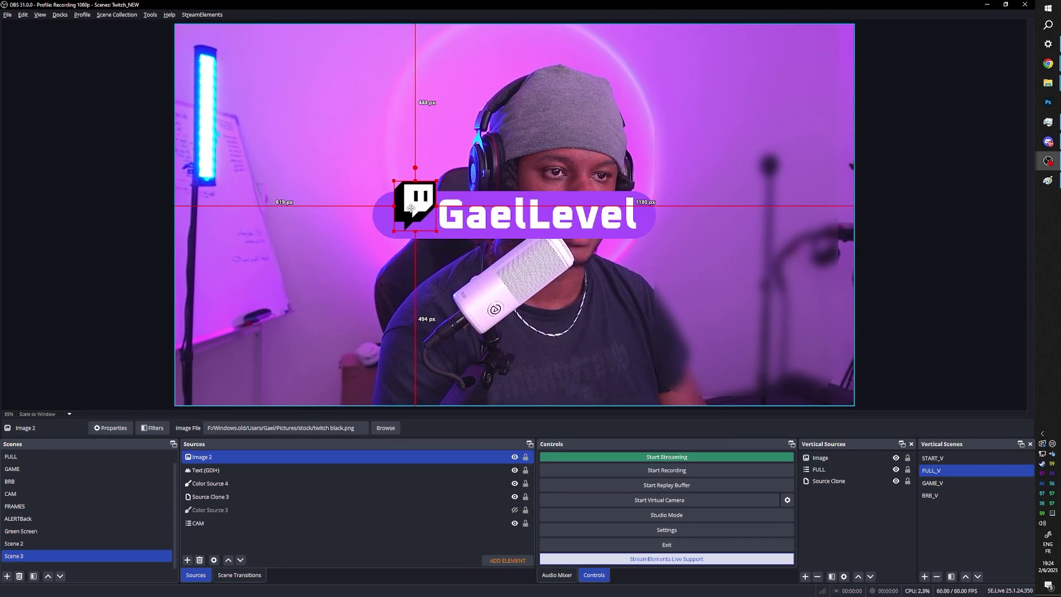
Group Image 2, the text, Color Source 4 and Source Clone 3 into a group named tag
shift+click(216, 500)
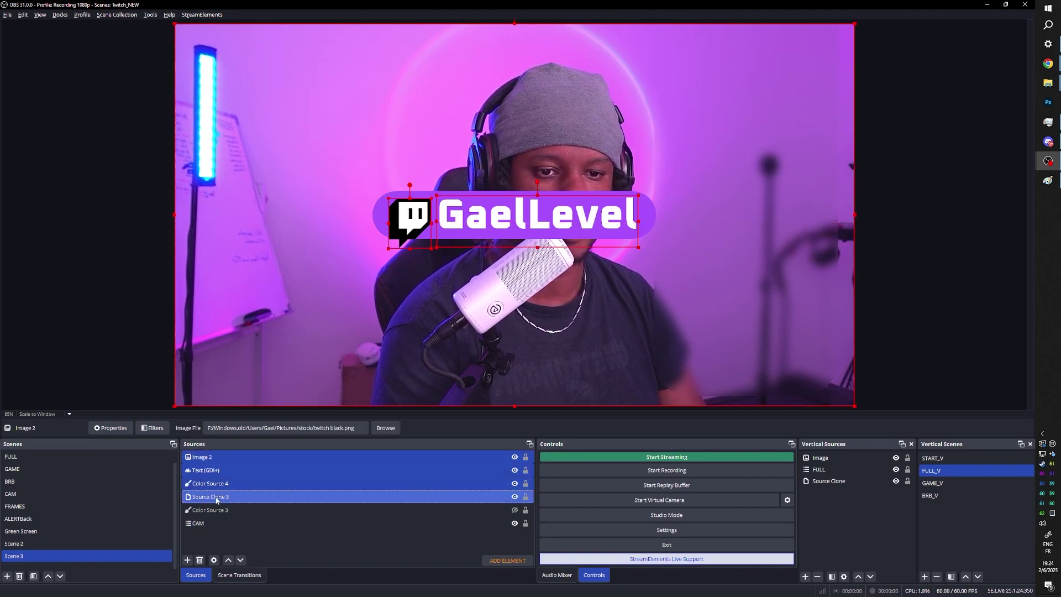
right_click(216, 499)
click(270, 212)
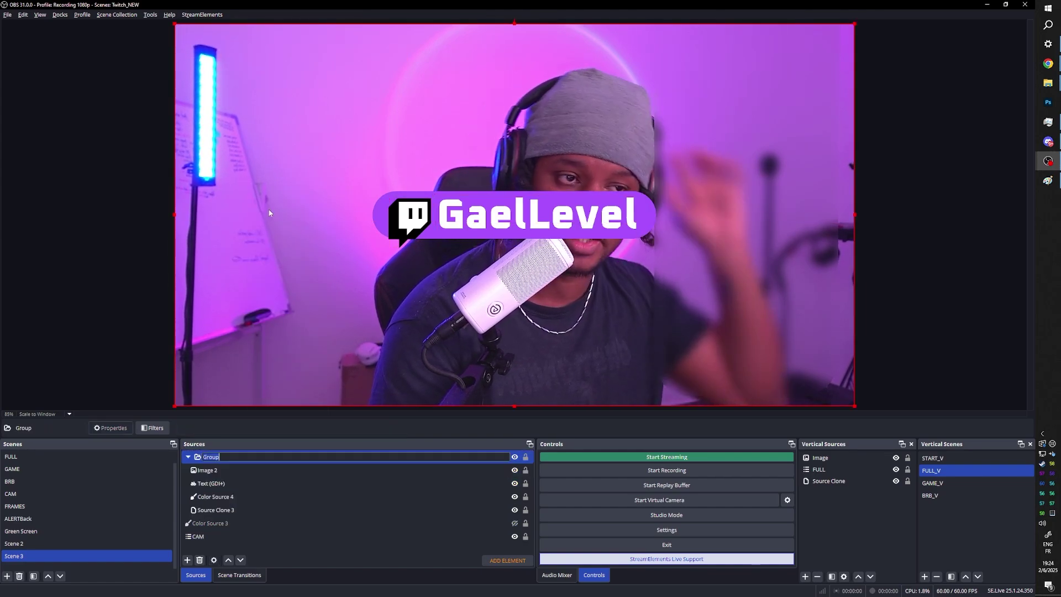
text(tag)
key(Return)
Take Source Clone 3 out of the tag group, below Color Source 3, and move the group to the frame's lower-left area
drag(503, 217, 413, 232)
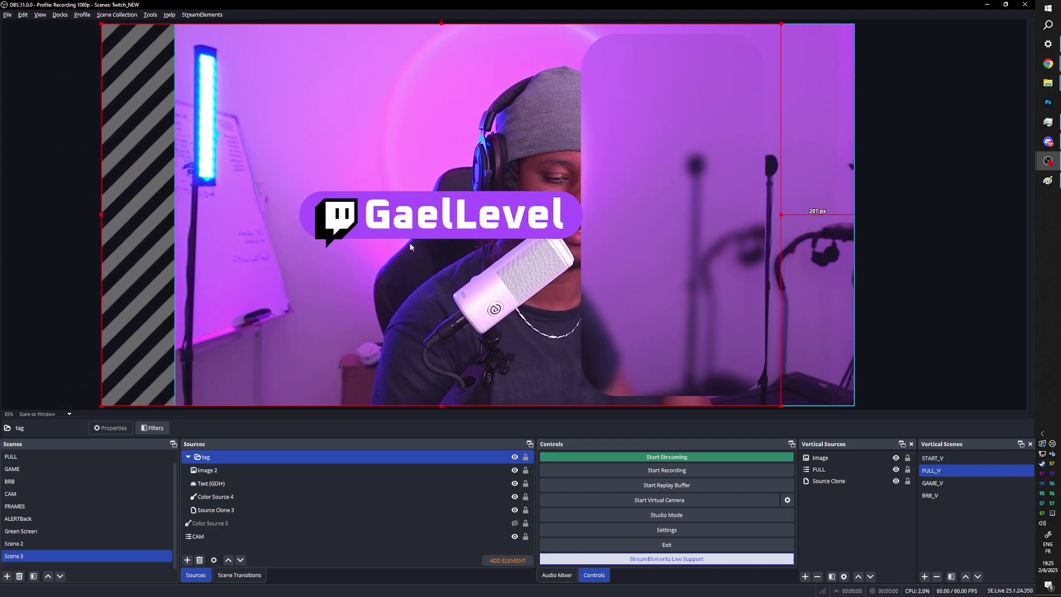
key(ctrl+z)
click(212, 509)
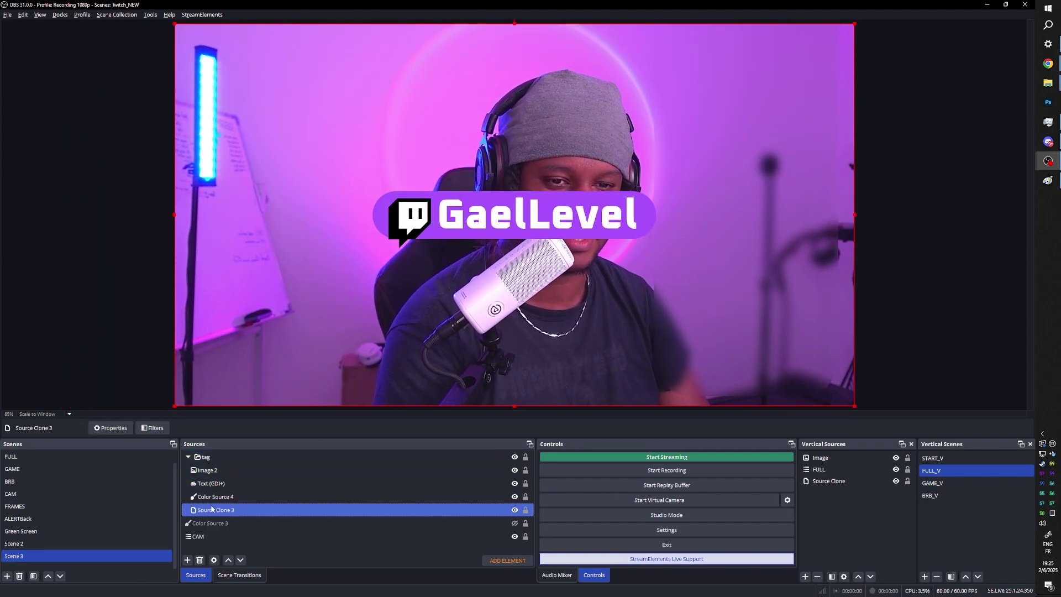
drag(211, 509, 214, 527)
click(205, 456)
mouse_move(390, 249)
mouse_down()
mouse_move(363, 280)
mouse_move(445, 276)
mouse_move(265, 390)
mouse_move(237, 387)
mouse_move(231, 380)
mouse_move(260, 349)
mouse_up()
Add a Move Source filter named Tag on screen to Scene 3
right_click(7, 557)
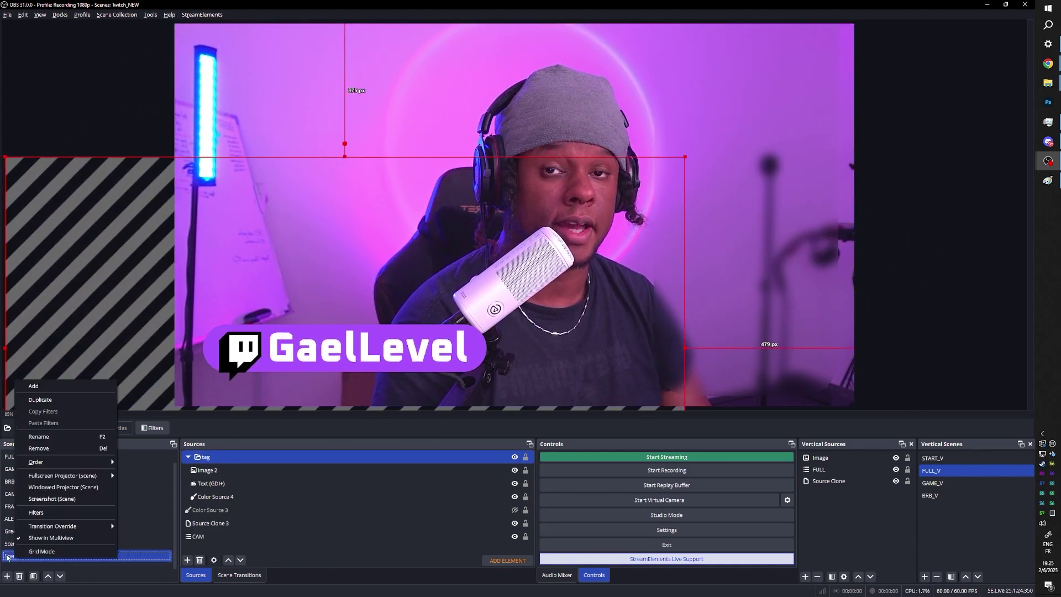
click(28, 509)
click(346, 438)
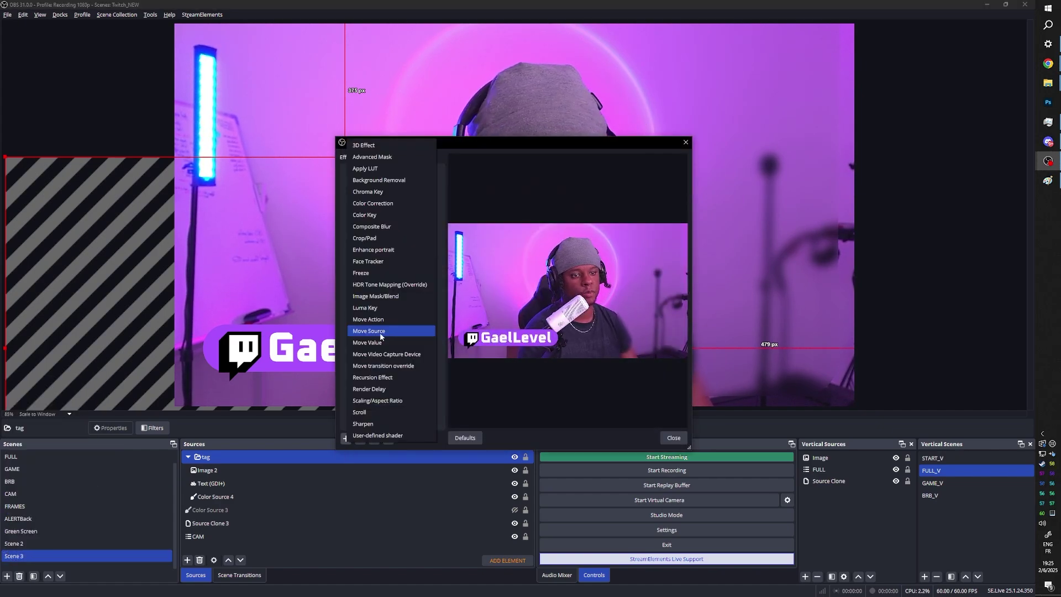
click(380, 332)
text(Tag on screen)
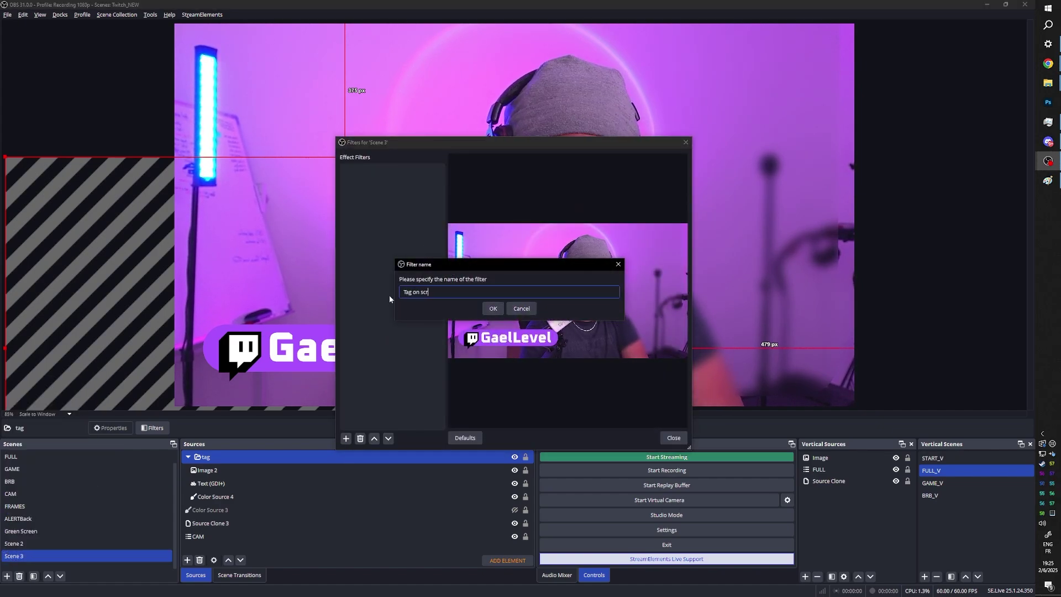
key(Return)
Set the Tag on screen filter's source to tag with a custom duration of 1000 ms
click(511, 289)
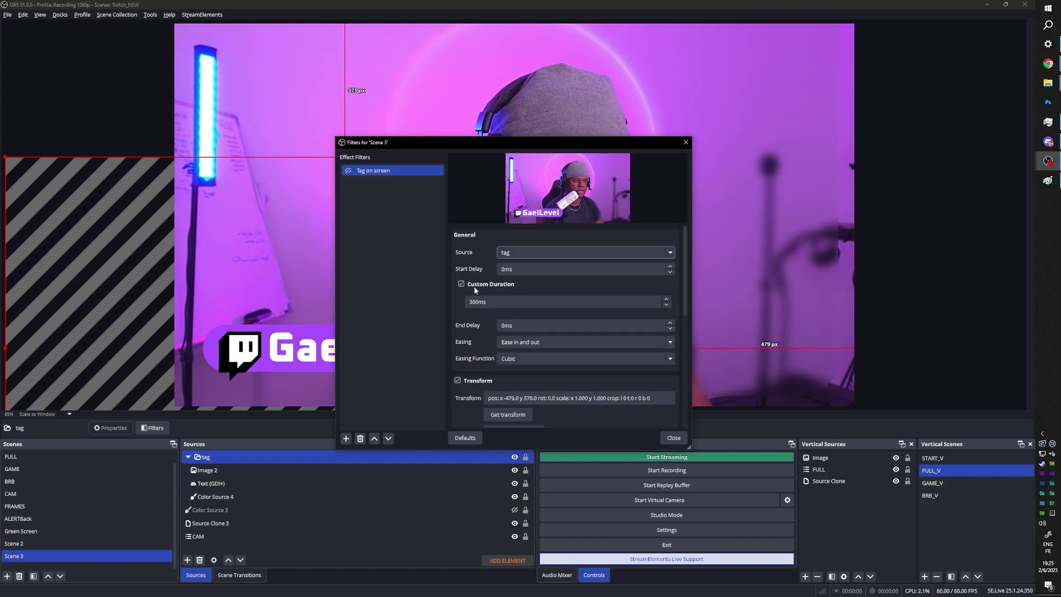
double_click(475, 302)
text(1000)
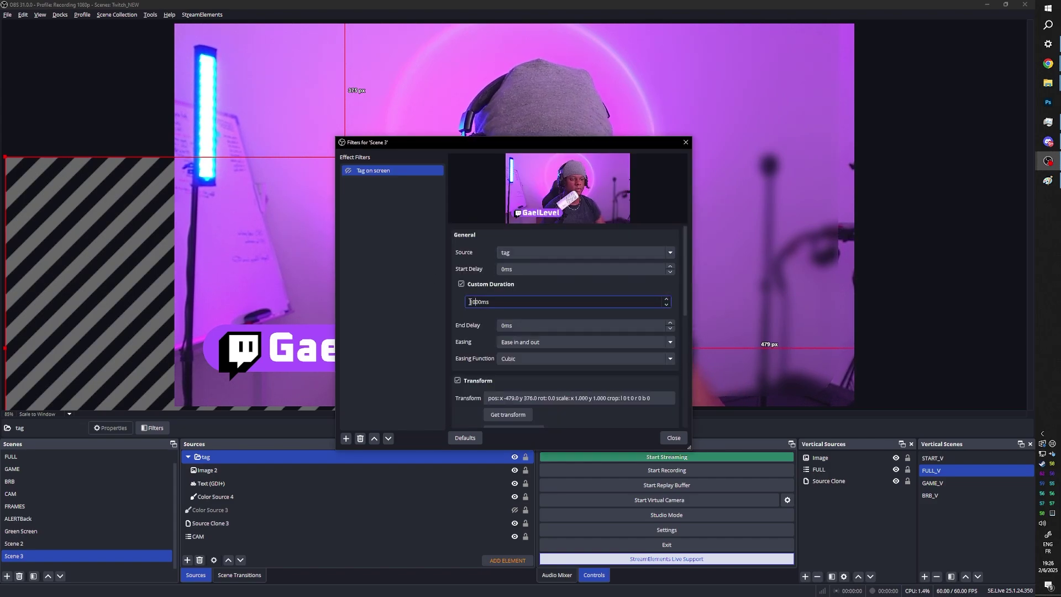
scroll(500, 369, down, 2)
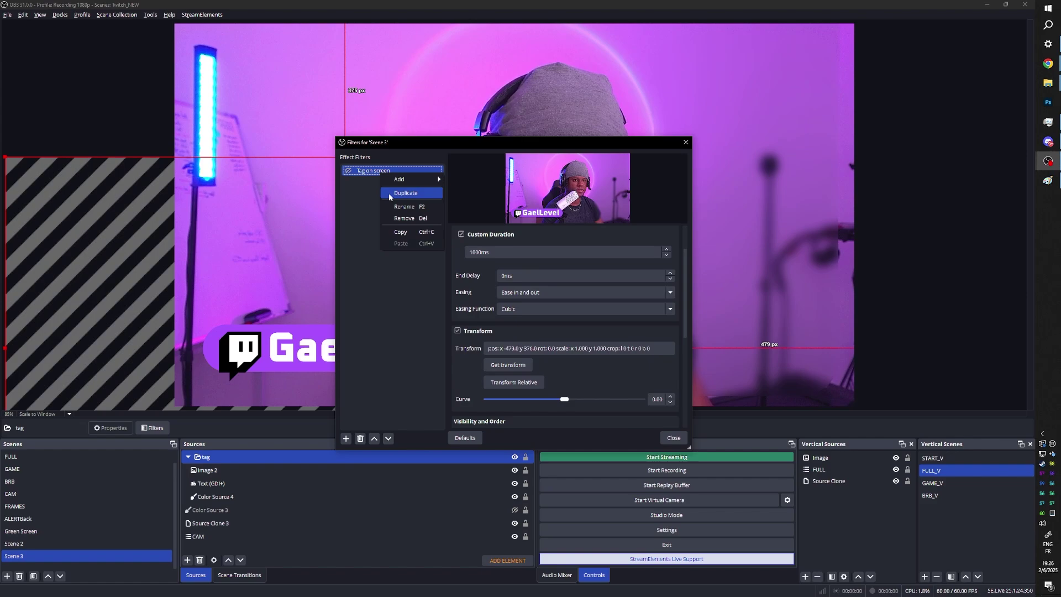
Duplicate the Tag on screen filter as Tag off screen
click(405, 193)
key(BackSpace)
key(Return)
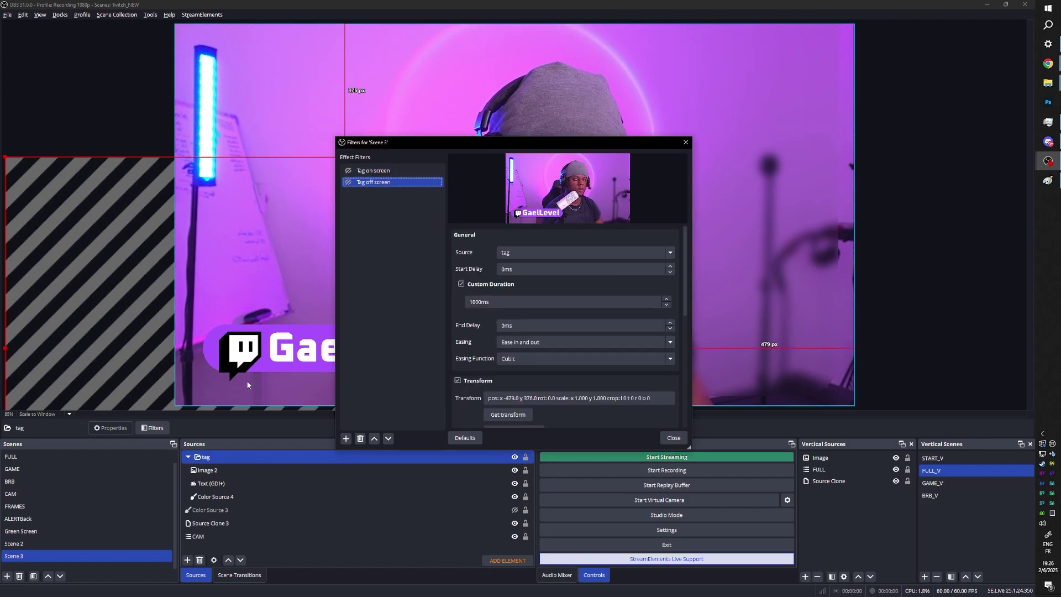
Move the tag group below the visible frame and capture its transform in the Tag off screen filter
drag(284, 348, 282, 427)
scroll(449, 364, down, 2)
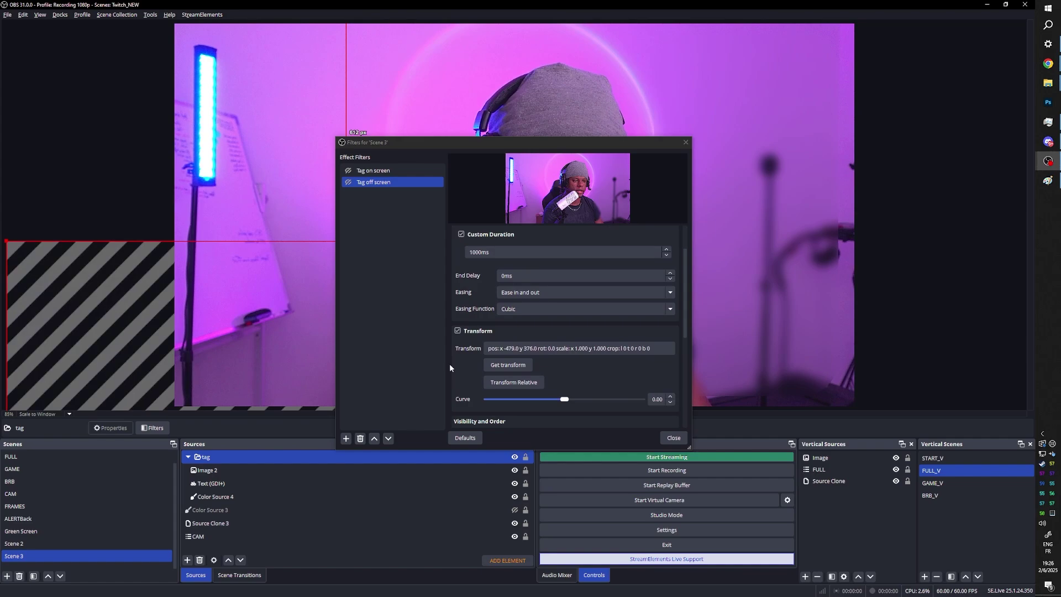
click(503, 366)
Test the tag animation by moving the filter window aside and triggering the Tag on screen and Tag off screen filters
drag(373, 145, 566, 322)
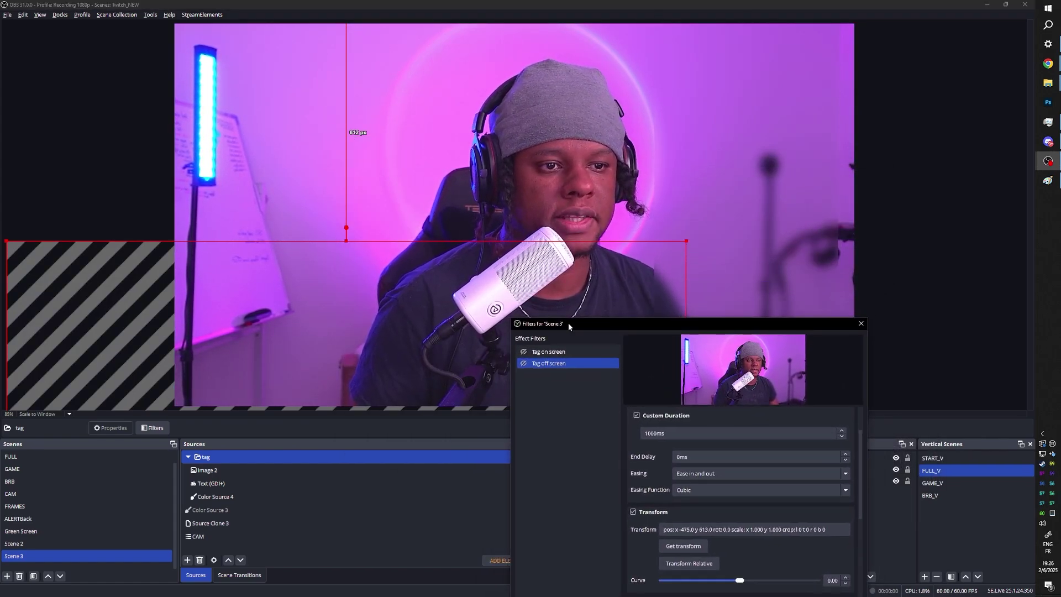
click(520, 352)
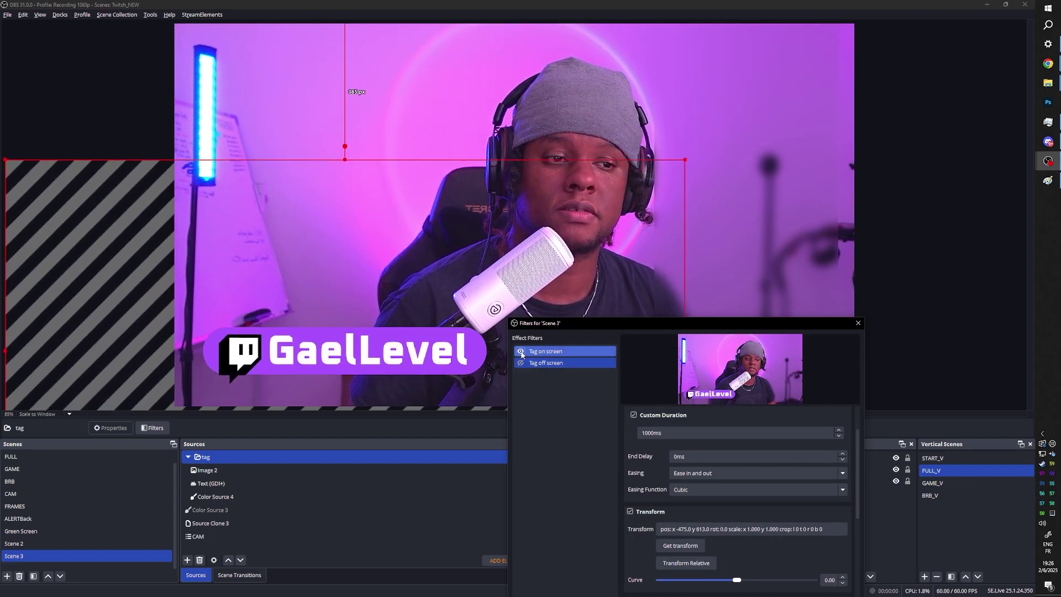
click(523, 363)
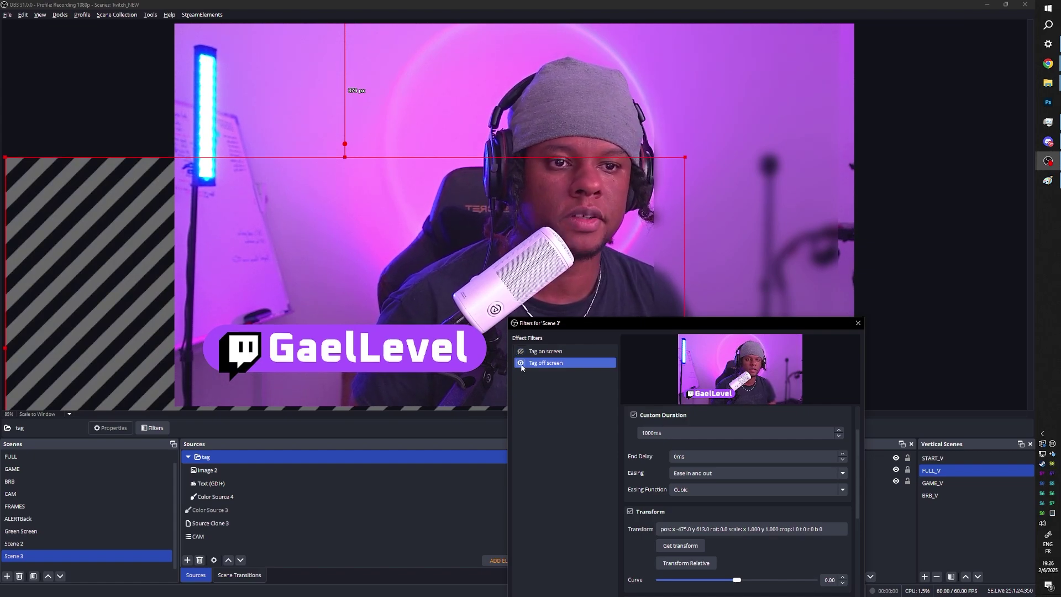
click(521, 364)
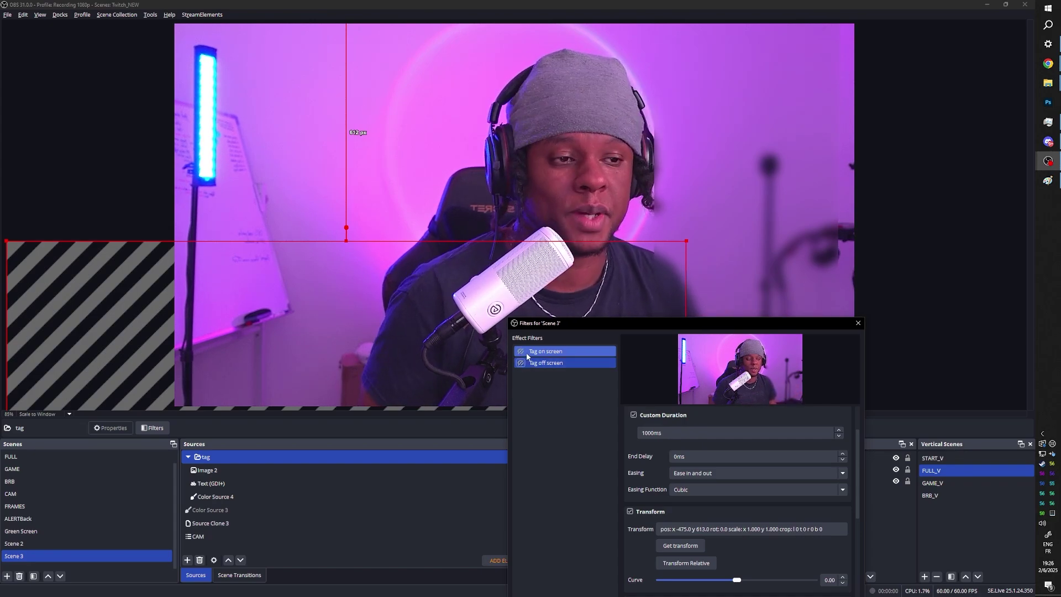
click(521, 354)
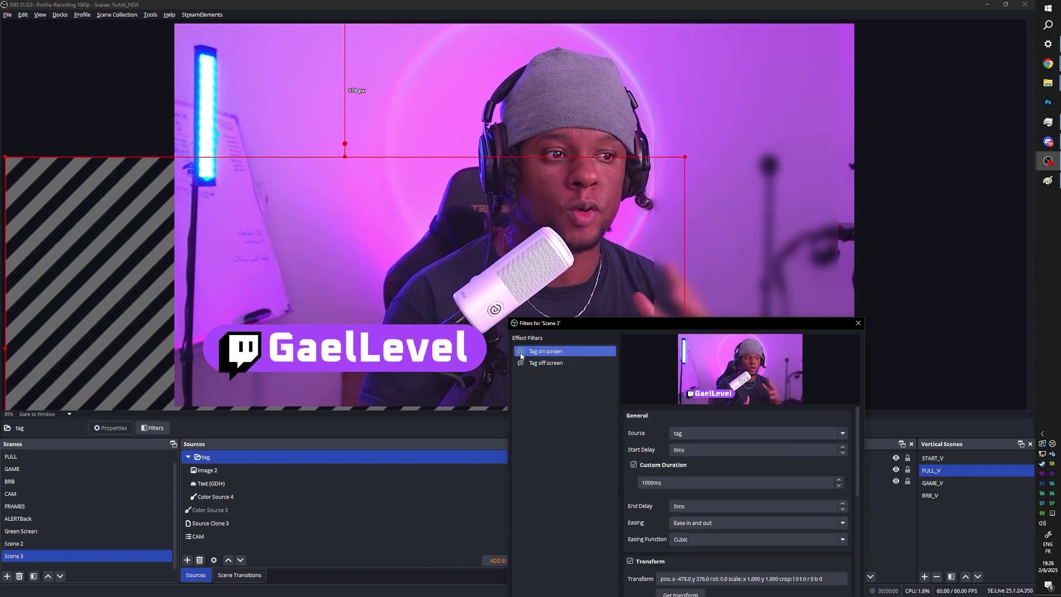